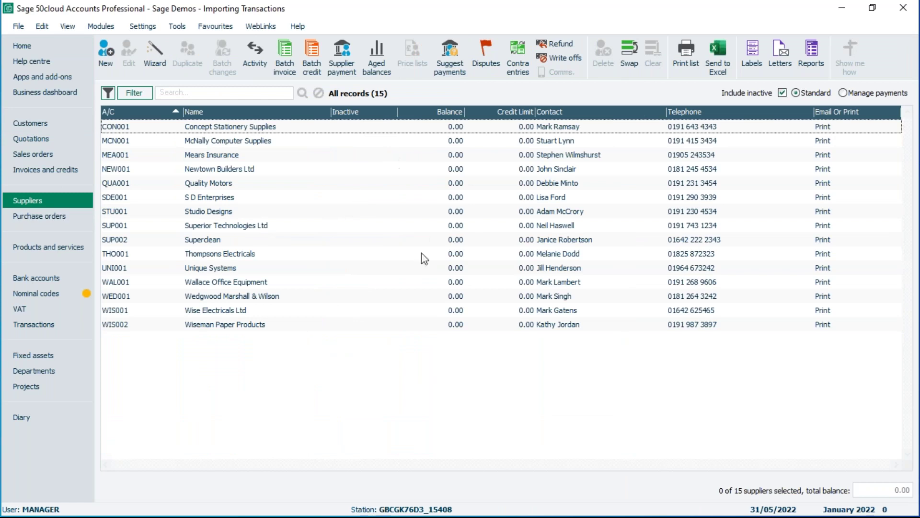
Step: View the company's transactions list and open 1 - audit-trail-transactions - template.xlsx from the Import files folder in Excel
{"action": "left_click", "coordinate": [36, 326]}
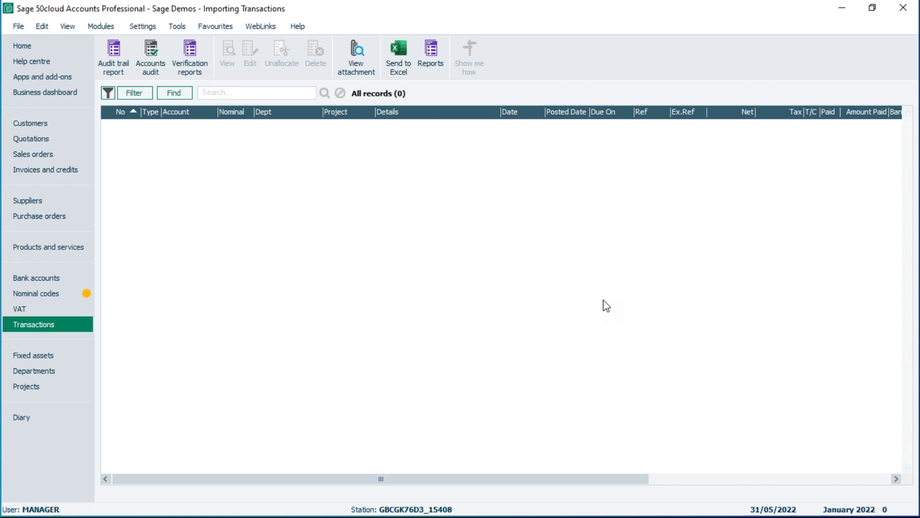
{"action": "left_click", "coordinate": [845, 11]}
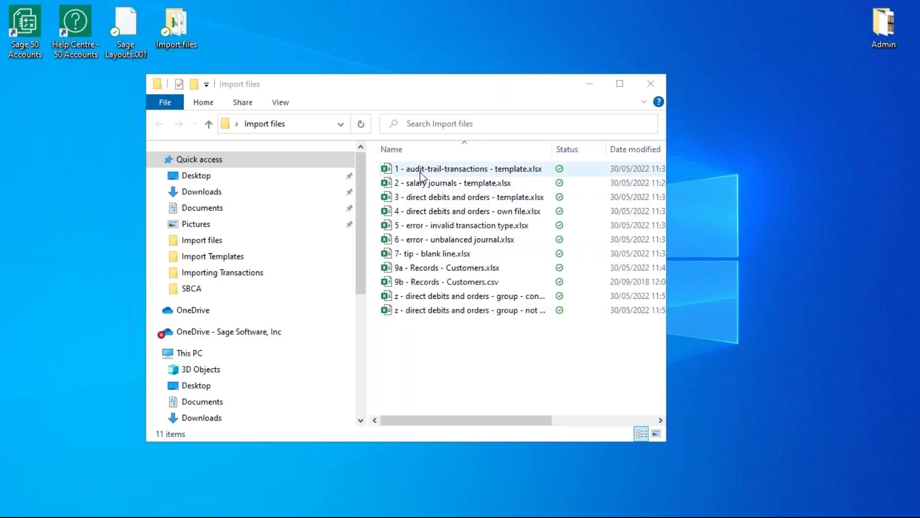
{"action": "left_click", "coordinate": [459, 173]}
{"action": "double_click", "coordinate": [459, 170]}
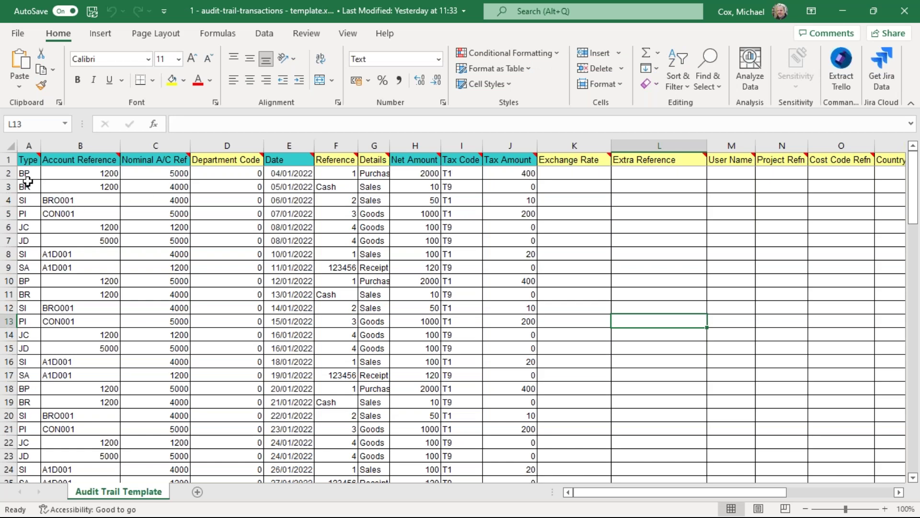
Step: Examine the Type column, the other column headings and the sample rows in the audit trail template, and close the workbook
{"action": "mouse_move", "coordinate": [22, 160]}
{"action": "mouse_move", "coordinate": [916, 193]}
{"action": "left_mouse_down"}
{"action": "mouse_move", "coordinate": [916, 442]}
{"action": "mouse_move", "coordinate": [916, 212]}
{"action": "left_mouse_up"}
{"action": "mouse_move", "coordinate": [34, 160]}
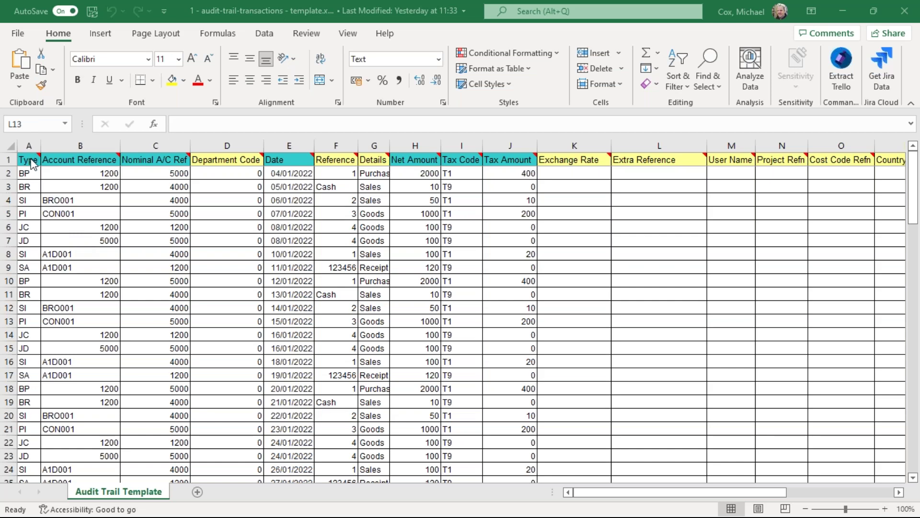
{"action": "mouse_move", "coordinate": [33, 160]}
{"action": "left_click", "coordinate": [904, 11]}
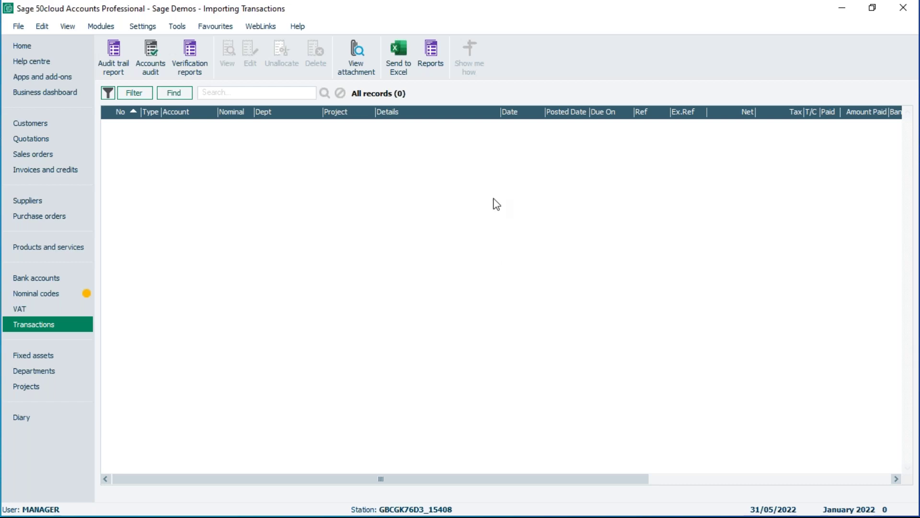
Step: Start a data import in Sage 50cloud Accounts and choose Audit Trail transactions as the data type
{"action": "left_click", "coordinate": [19, 25]}
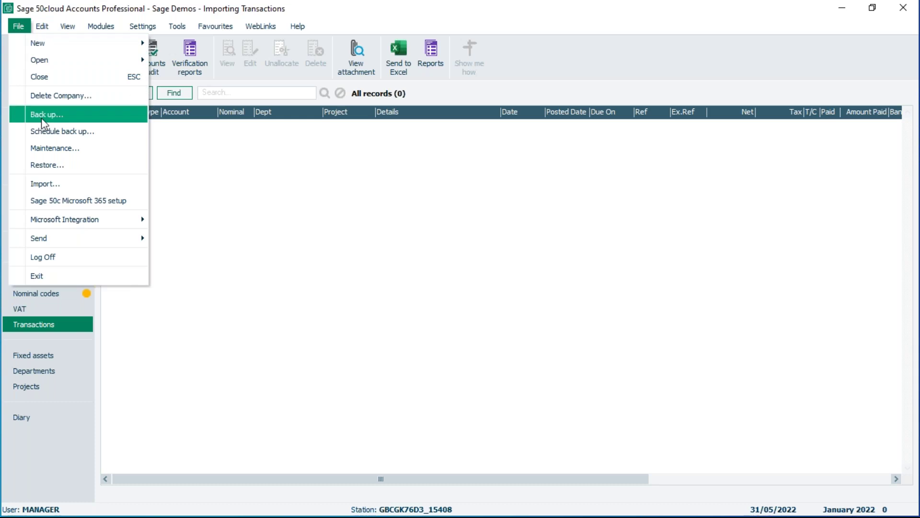
{"action": "left_click", "coordinate": [50, 182]}
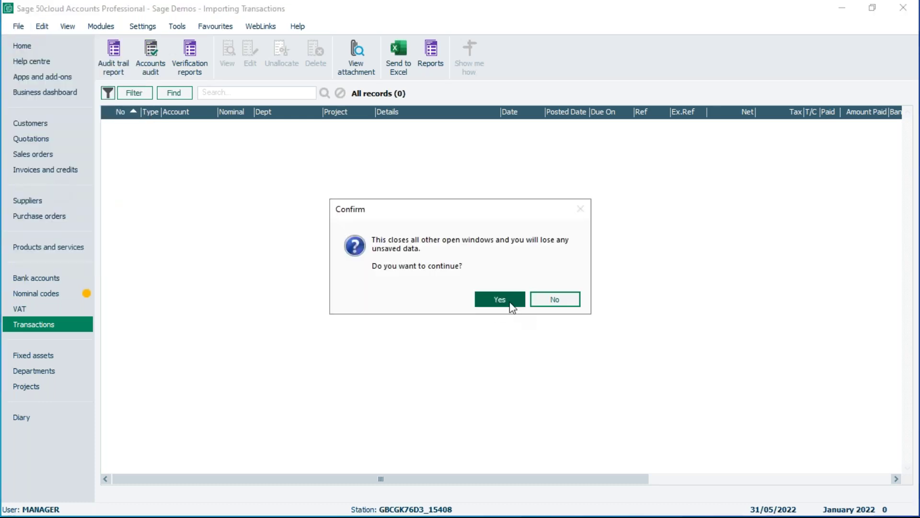
{"action": "left_click", "coordinate": [512, 307]}
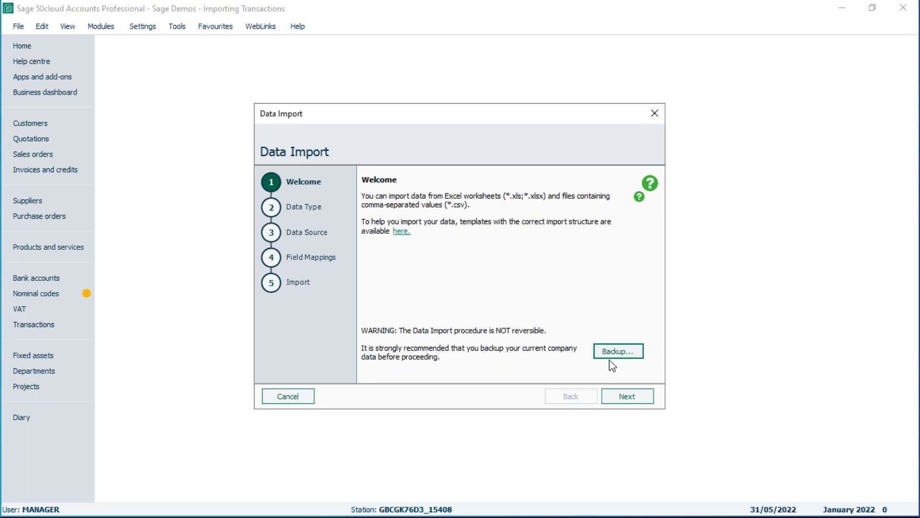
{"action": "left_click", "coordinate": [632, 398]}
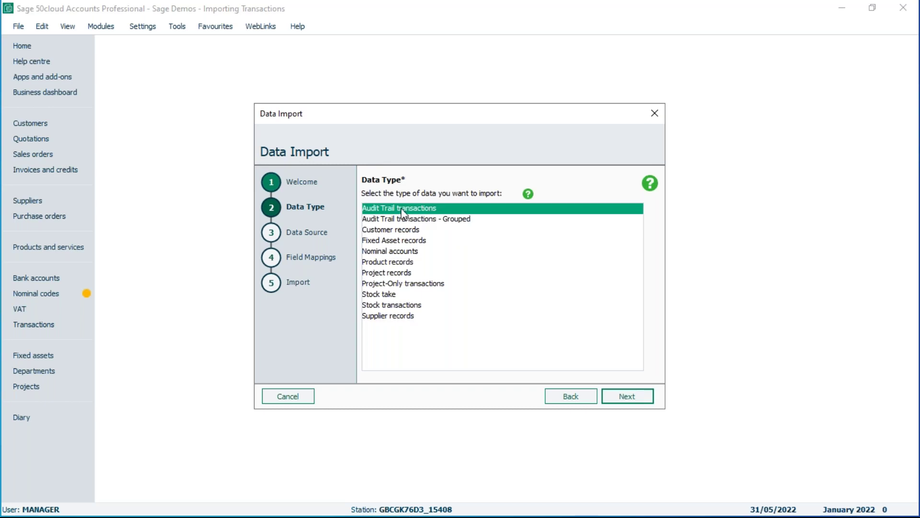
{"action": "left_click", "coordinate": [624, 398]}
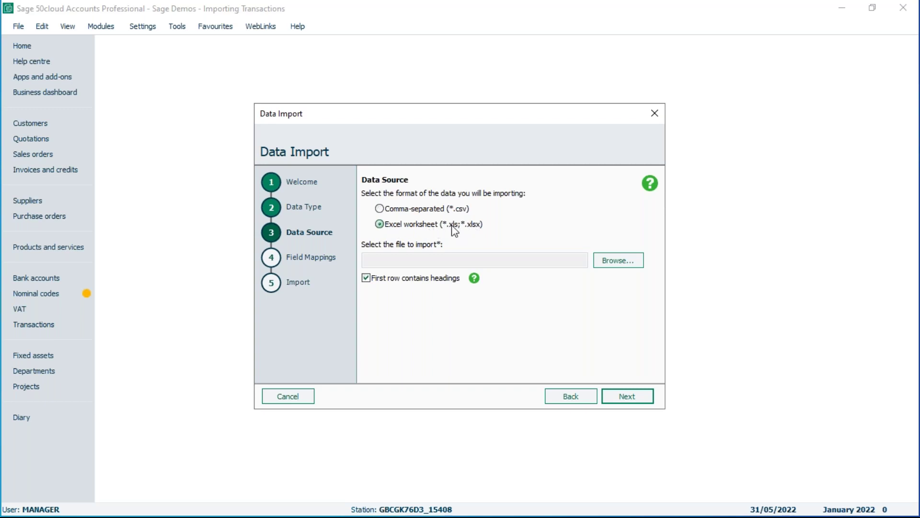
Step: Select 1 - audit-trail-transactions - template.xlsx from the Import files folder on the Desktop as the Excel source and continue to the field mappings
{"action": "left_click", "coordinate": [619, 263]}
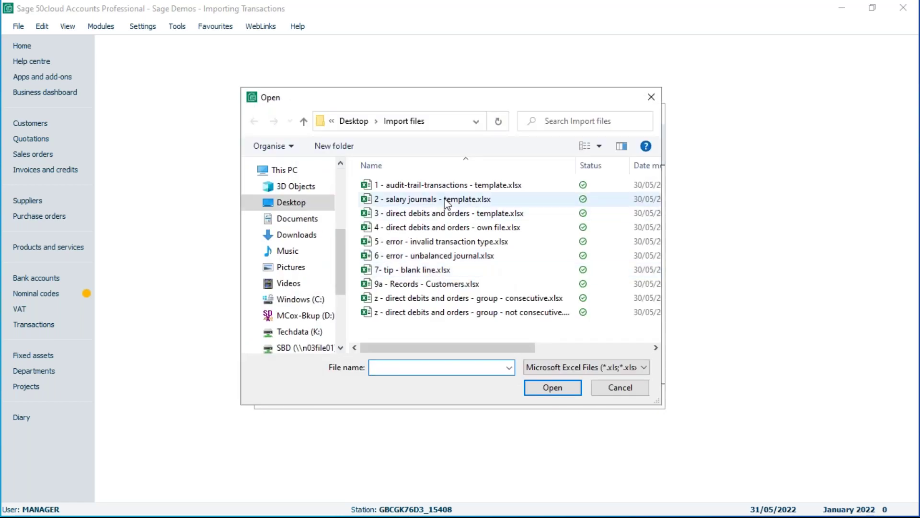
{"action": "left_click", "coordinate": [360, 122]}
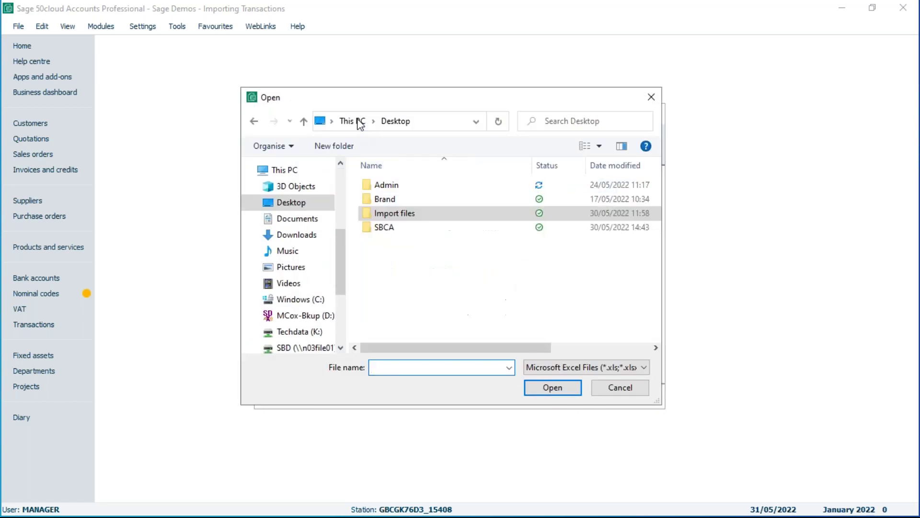
{"action": "double_click", "coordinate": [395, 213]}
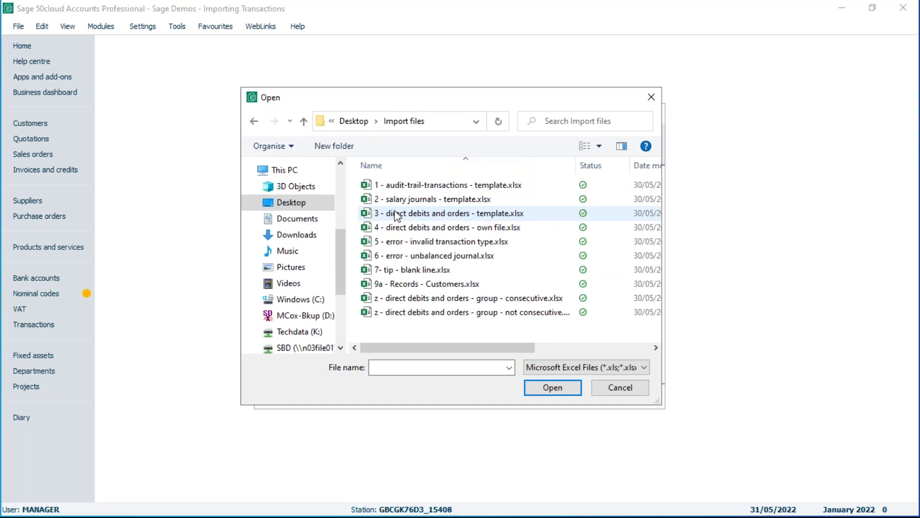
{"action": "left_click", "coordinate": [446, 186]}
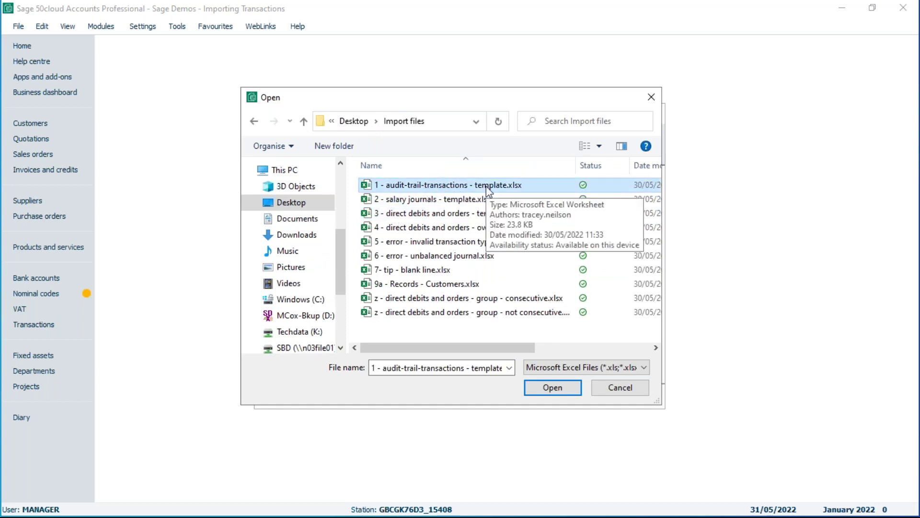
{"action": "left_click", "coordinate": [556, 393]}
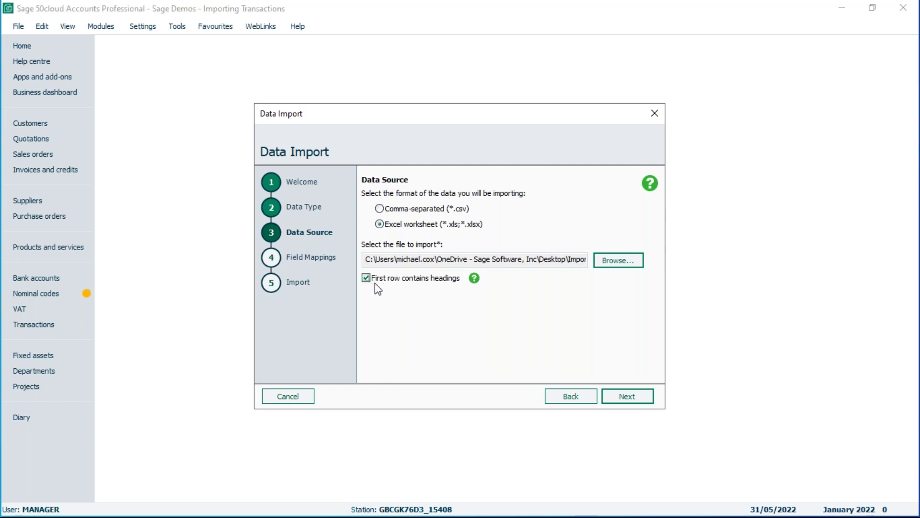
{"action": "left_click", "coordinate": [631, 396]}
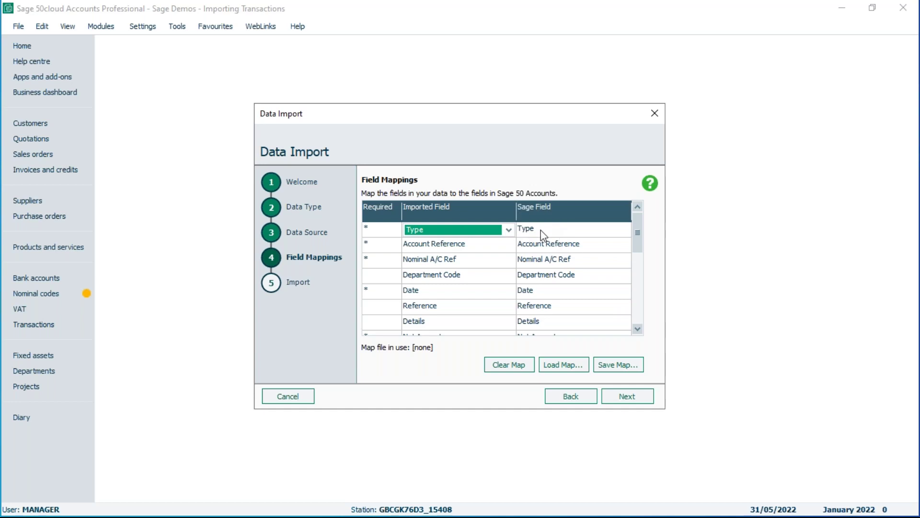
Step: Keep the imported Type field mapped to Type, run the audit trail import and close its results
{"action": "left_click", "coordinate": [507, 229]}
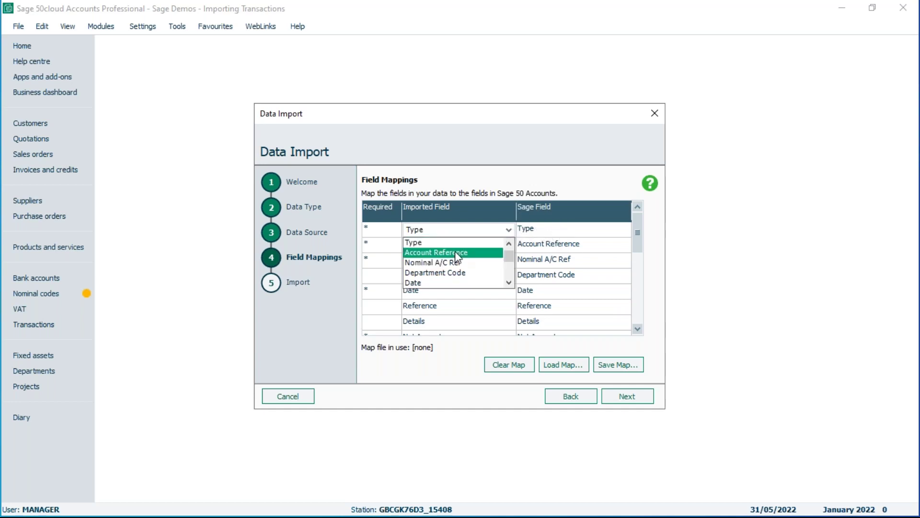
{"action": "left_click", "coordinate": [421, 244]}
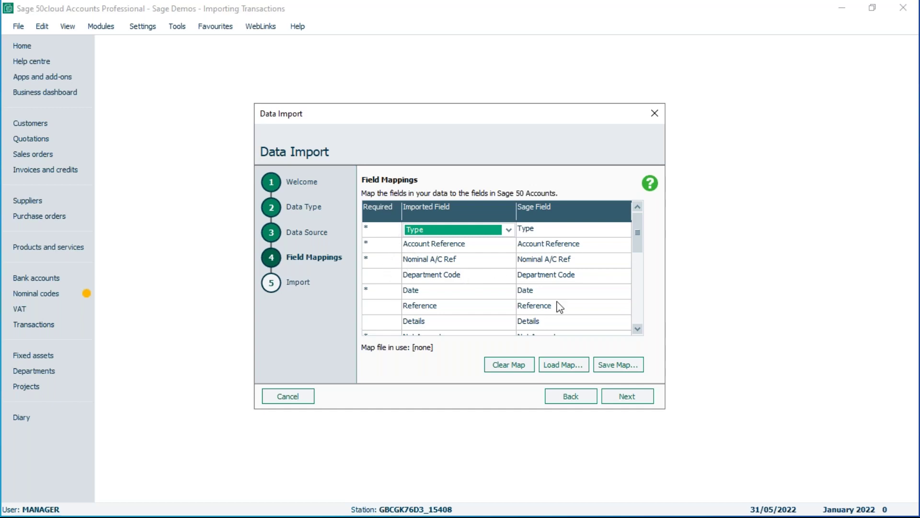
{"action": "left_click", "coordinate": [628, 398]}
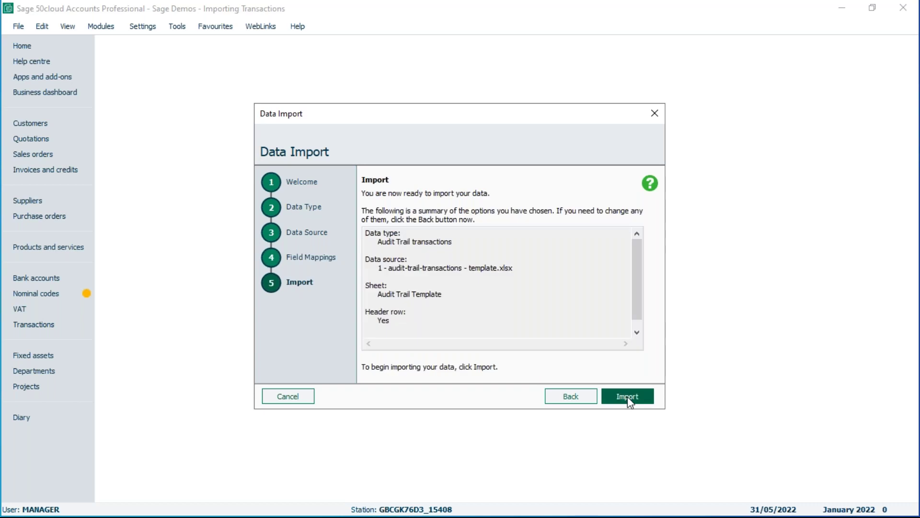
{"action": "left_click", "coordinate": [628, 397]}
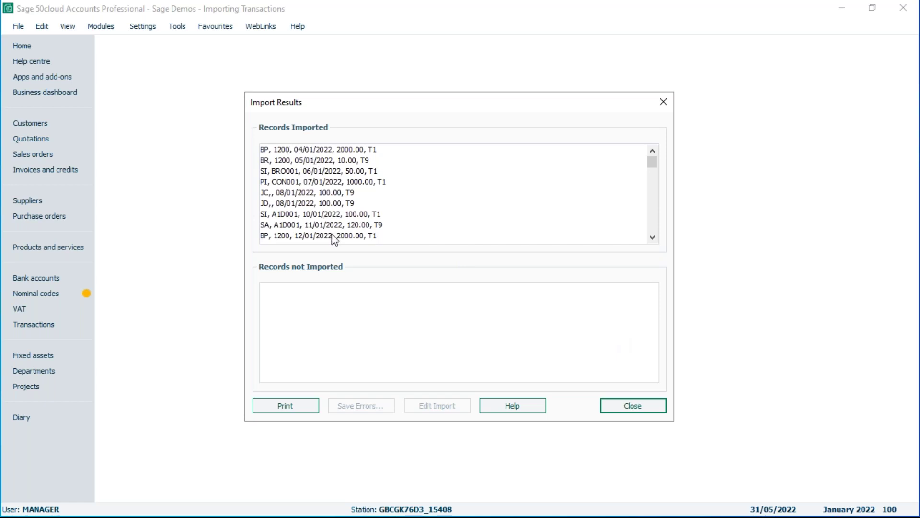
{"action": "left_click", "coordinate": [638, 406]}
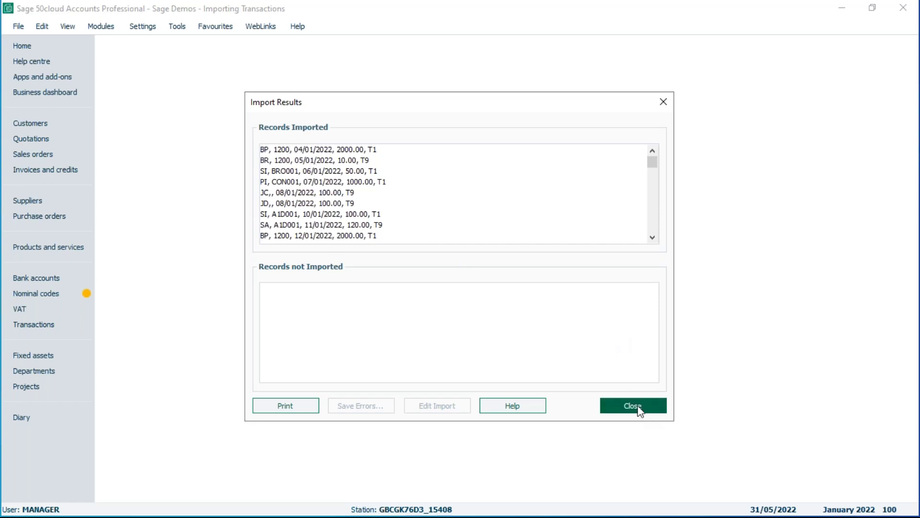
Step: Review the imported records in the transactions list and the journal lines of 2 - salary journals - template.xlsx in Excel
{"action": "left_click", "coordinate": [34, 326]}
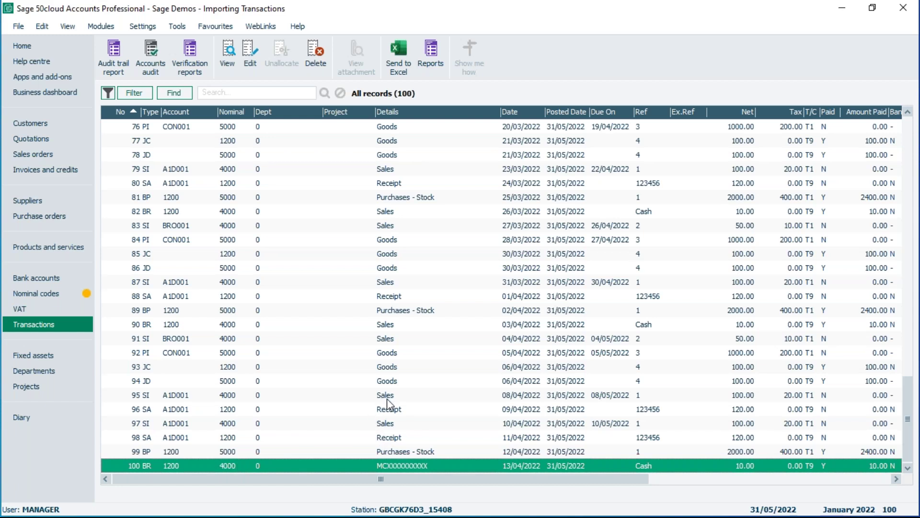
{"action": "left_click", "coordinate": [851, 13]}
{"action": "left_click", "coordinate": [440, 188]}
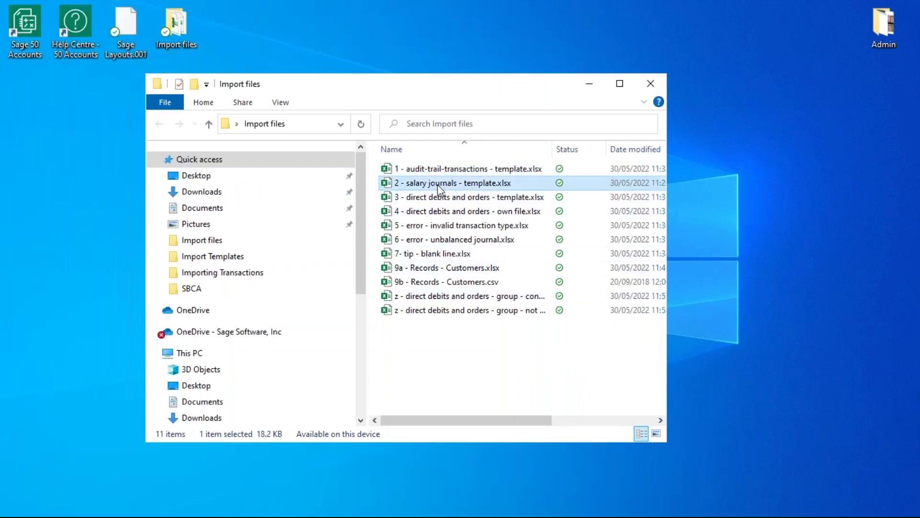
{"action": "double_click", "coordinate": [467, 182]}
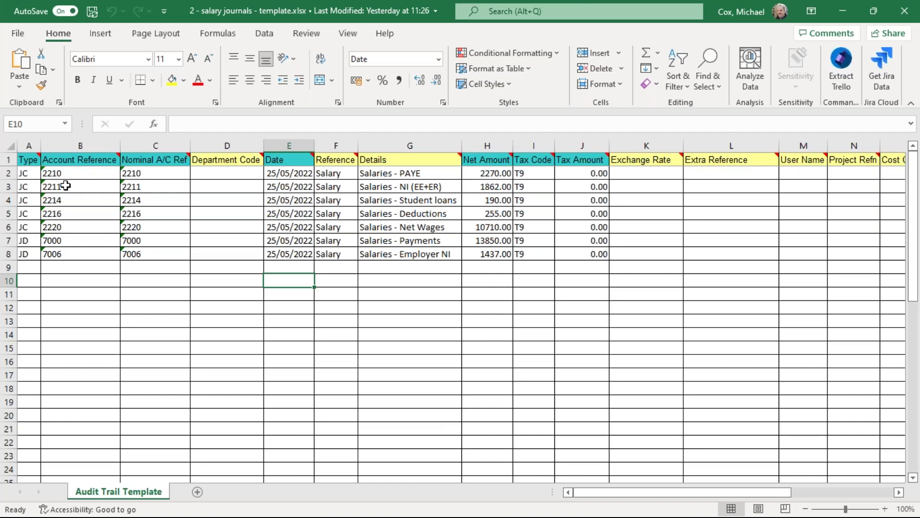
{"action": "mouse_move", "coordinate": [38, 158]}
{"action": "left_click", "coordinate": [904, 13]}
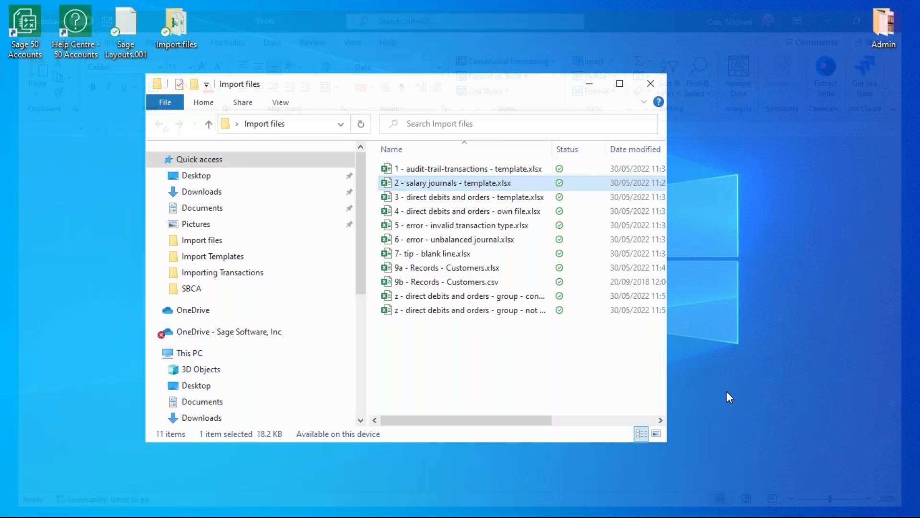
Step: Switch back to Sage 50cloud Accounts and start another data import with Audit Trail transactions as the data type
{"action": "key", "text": "alt+Tab"}
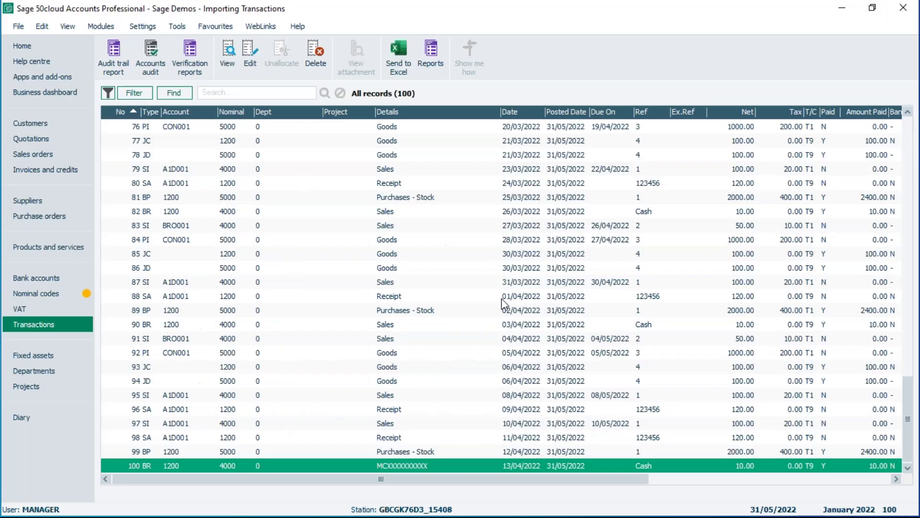
{"action": "left_click", "coordinate": [15, 30]}
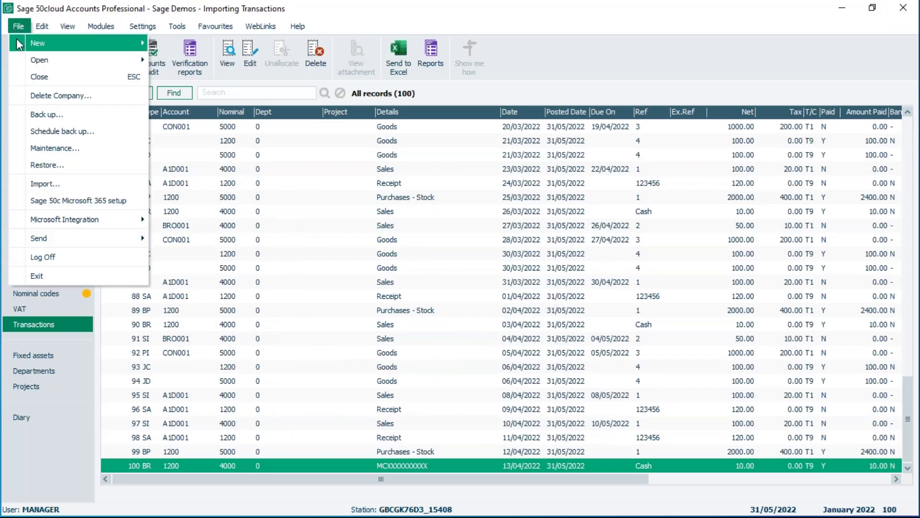
{"action": "left_click", "coordinate": [57, 185]}
{"action": "left_click", "coordinate": [481, 299]}
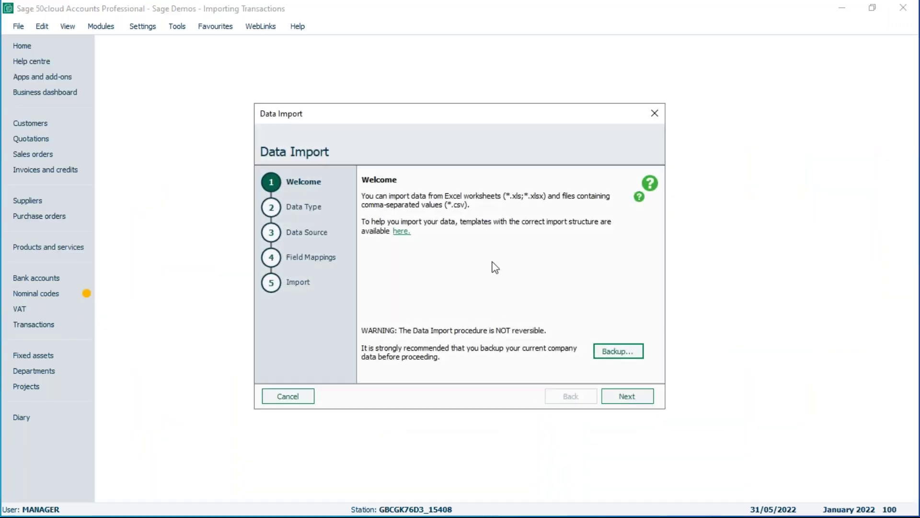
{"action": "left_click", "coordinate": [629, 397]}
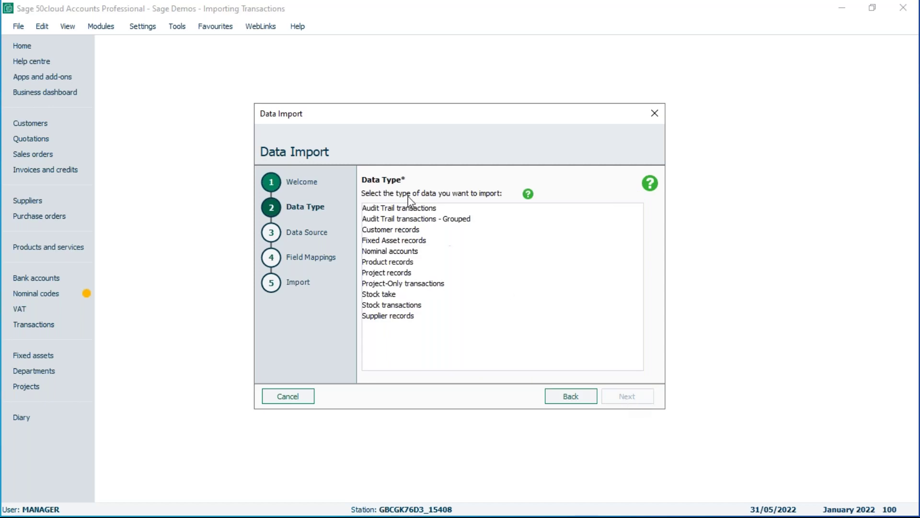
{"action": "left_click", "coordinate": [402, 209]}
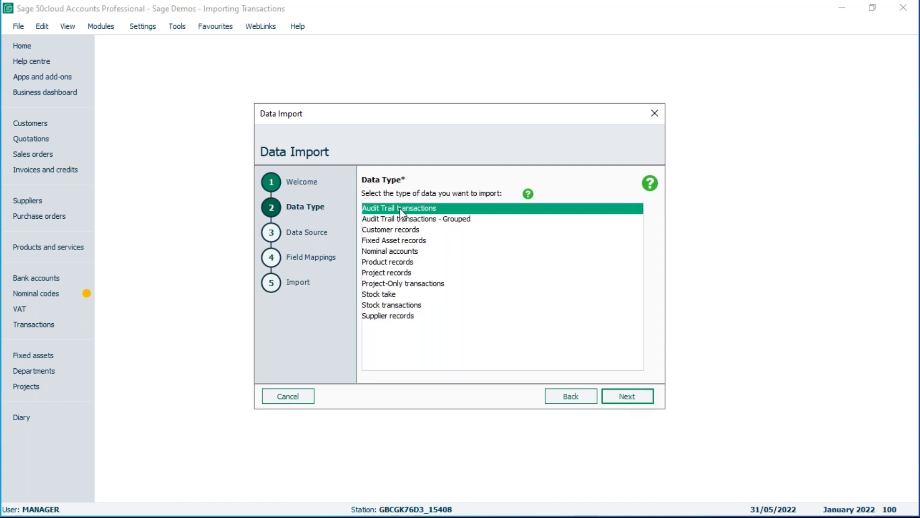
{"action": "left_click", "coordinate": [632, 400]}
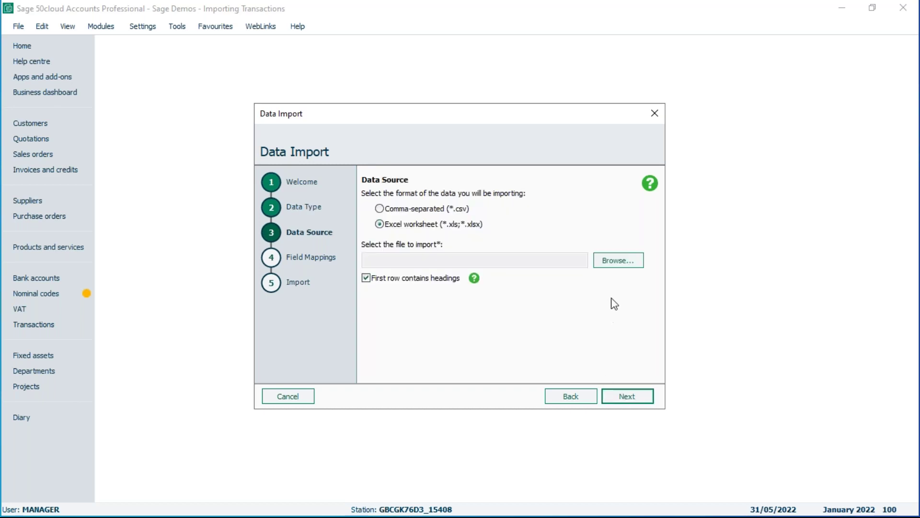
Step: Select 2 - salary journals - template.xlsx as the Excel source and accept the field mappings to reach the import summary
{"action": "left_click", "coordinate": [616, 263]}
{"action": "left_click", "coordinate": [430, 199]}
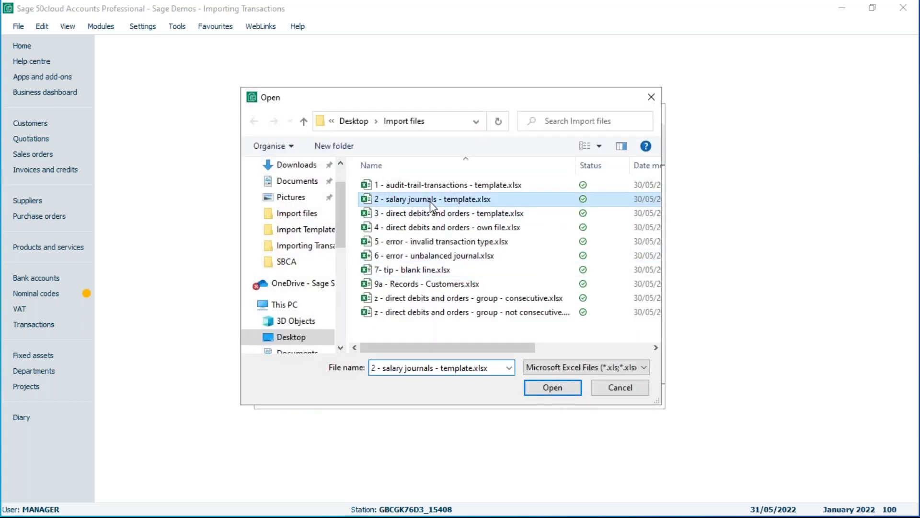
{"action": "left_click", "coordinate": [551, 388]}
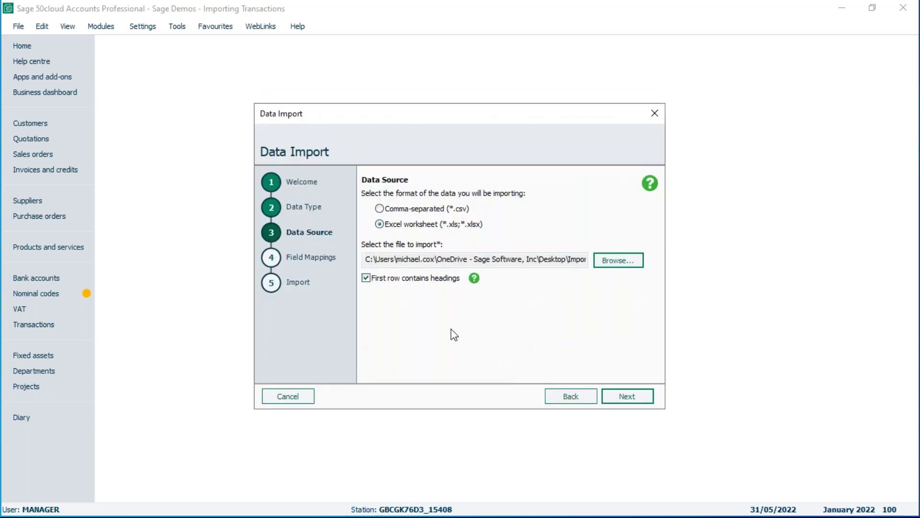
{"action": "left_click", "coordinate": [631, 400]}
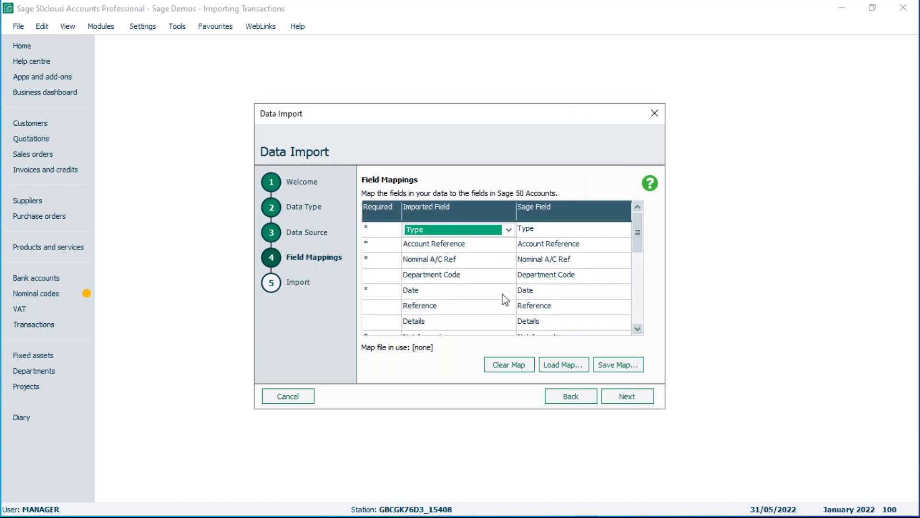
{"action": "left_click", "coordinate": [633, 400]}
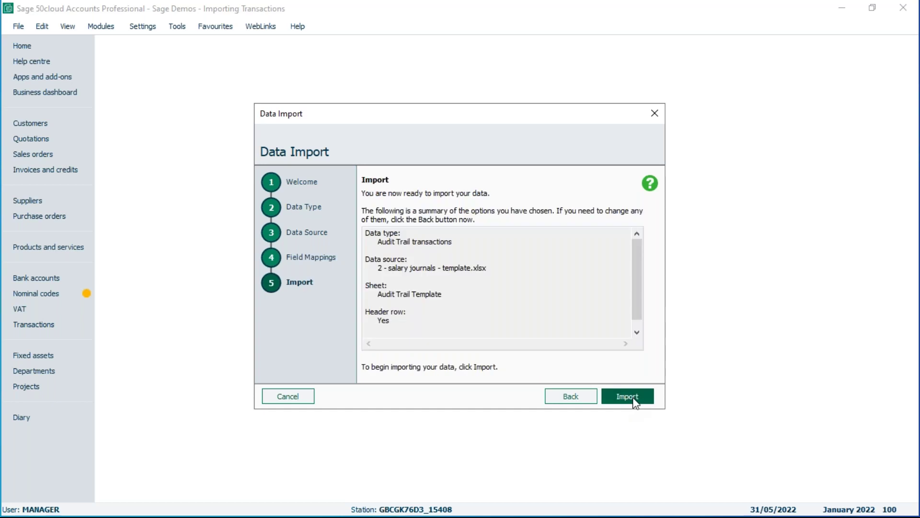
Step: Run the salary journals import, close its results and review the new salary records in the transactions list
{"action": "left_click", "coordinate": [627, 397]}
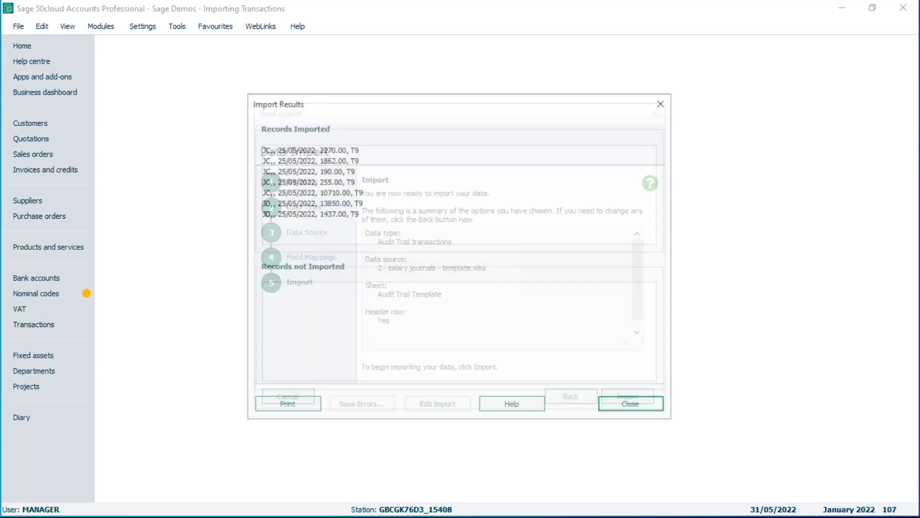
{"action": "left_click", "coordinate": [631, 406]}
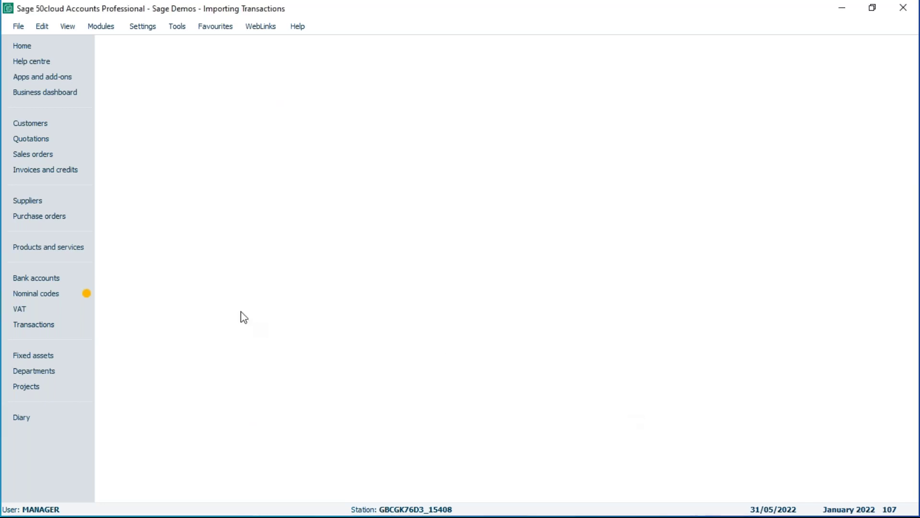
{"action": "left_click", "coordinate": [61, 325]}
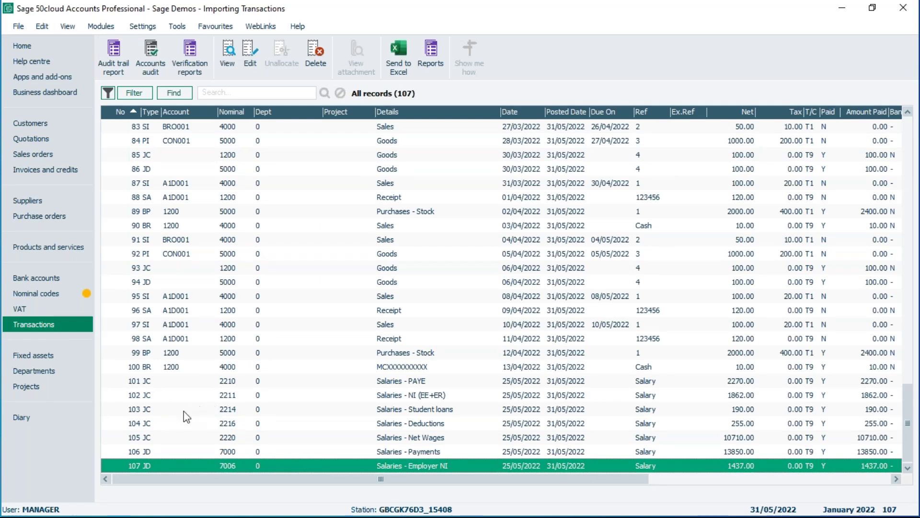
{"action": "left_click", "coordinate": [153, 382]}
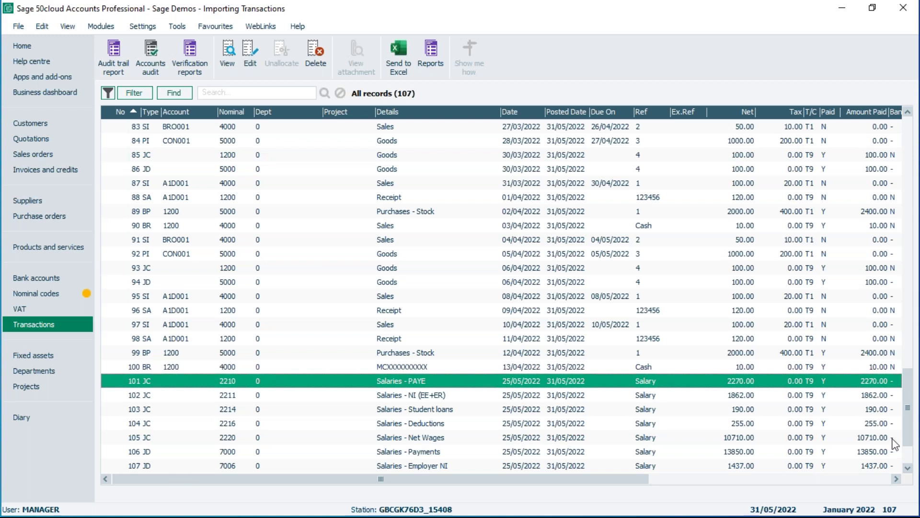
Step: Switch to the Import files folder, examine 3 - direct debits and orders - template.xlsx in Excel and close it
{"action": "key", "text": "alt+Tab"}
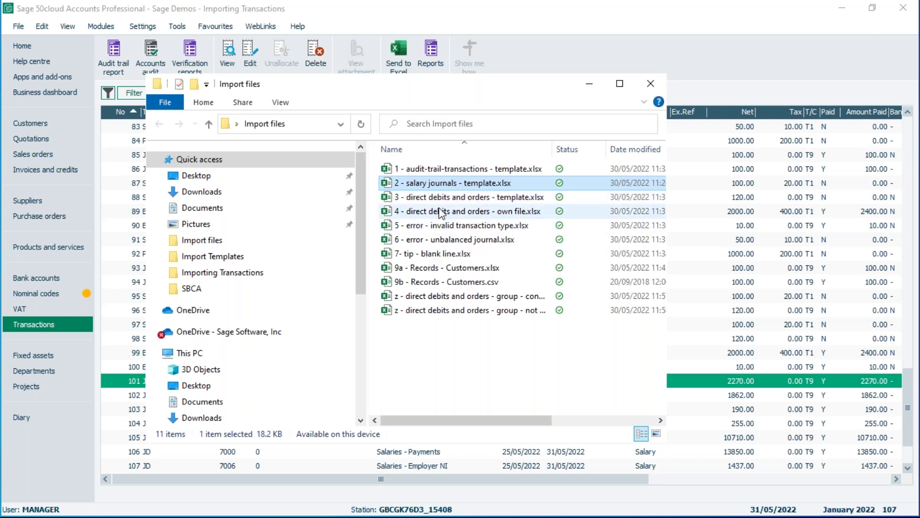
{"action": "double_click", "coordinate": [463, 199]}
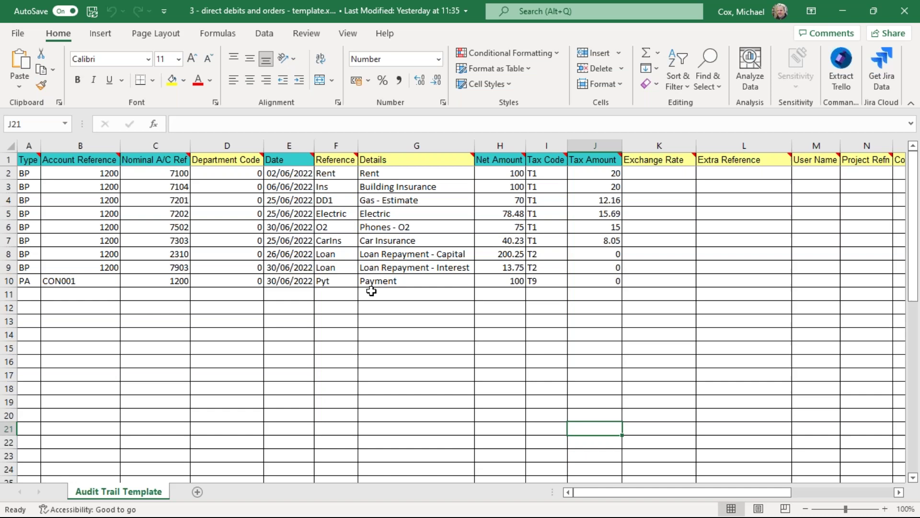
{"action": "left_click", "coordinate": [904, 10]}
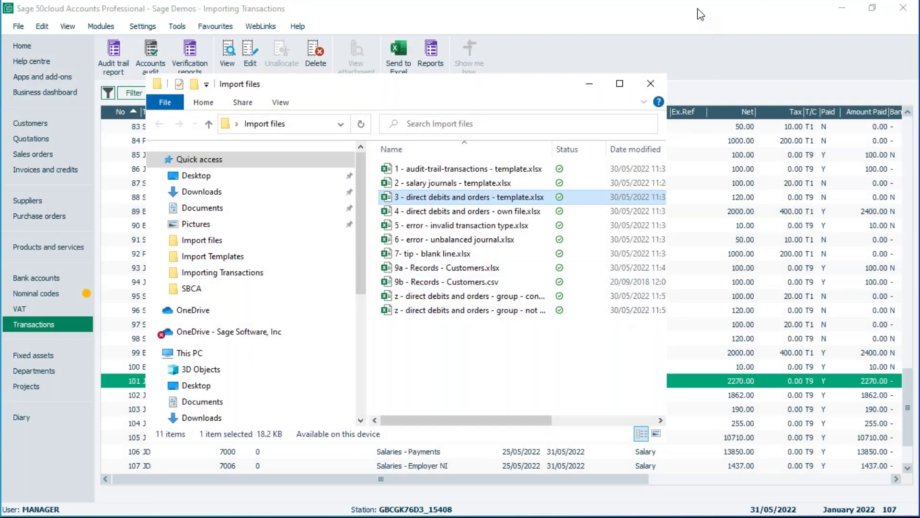
Step: Return to Sage 50cloud Accounts and start a new data import with Audit Trail transactions as the data type
{"action": "left_click", "coordinate": [700, 15]}
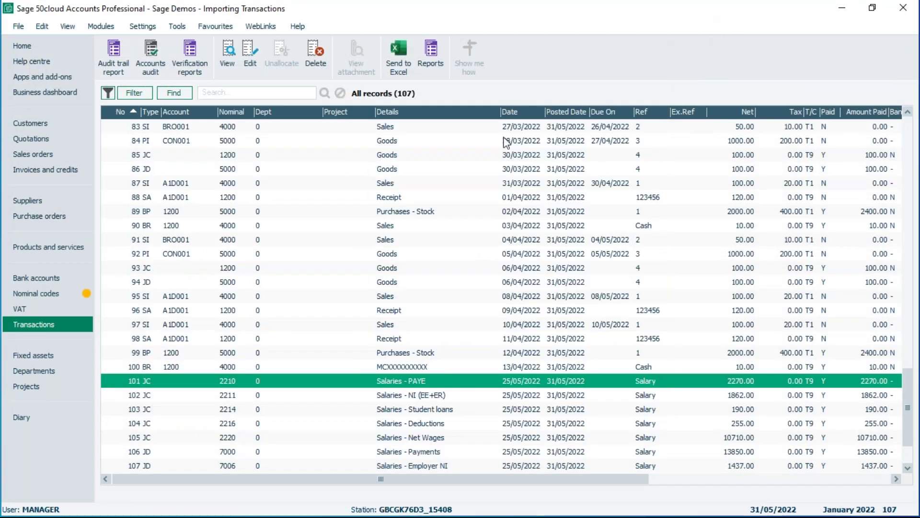
{"action": "left_click", "coordinate": [17, 29]}
{"action": "left_click", "coordinate": [34, 181]}
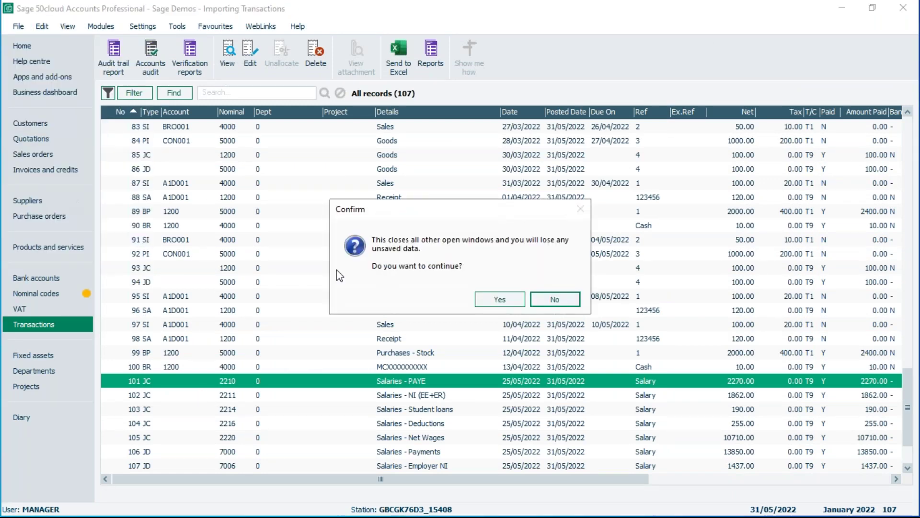
{"action": "left_click", "coordinate": [500, 299]}
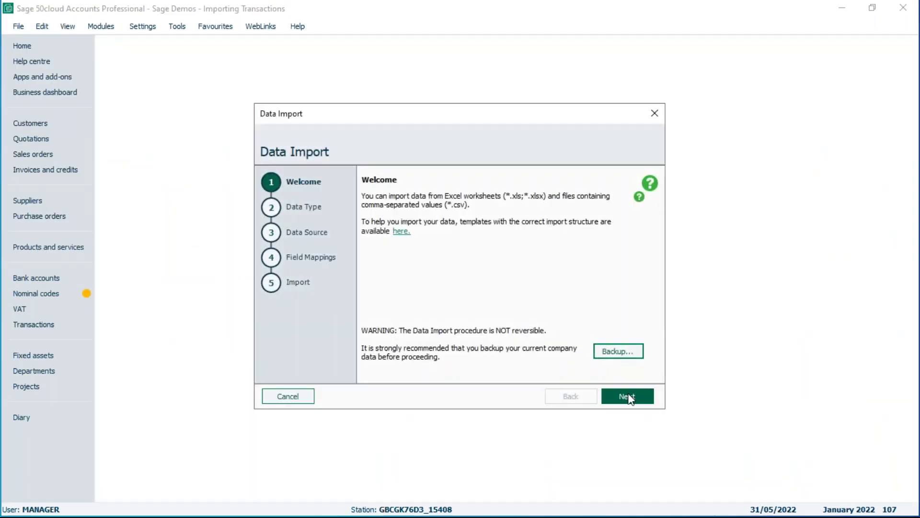
{"action": "left_click", "coordinate": [628, 397]}
{"action": "left_click", "coordinate": [431, 212]}
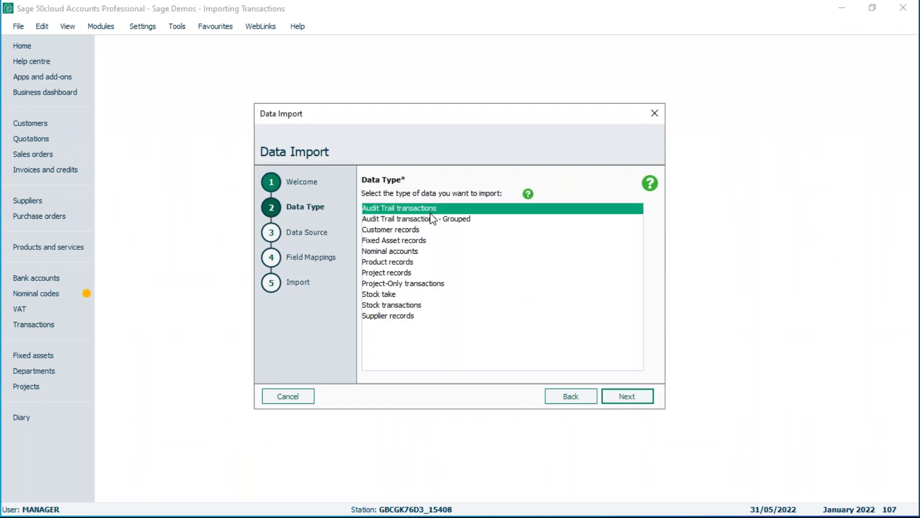
{"action": "left_click", "coordinate": [627, 397]}
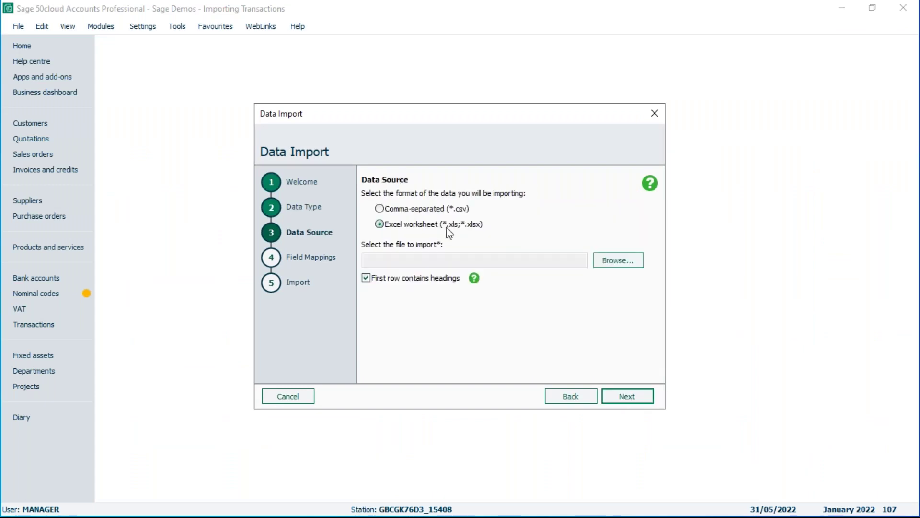
Step: Select 3 - direct debits and orders - template.xlsx as the Excel source and accept its field mappings
{"action": "left_click", "coordinate": [619, 260]}
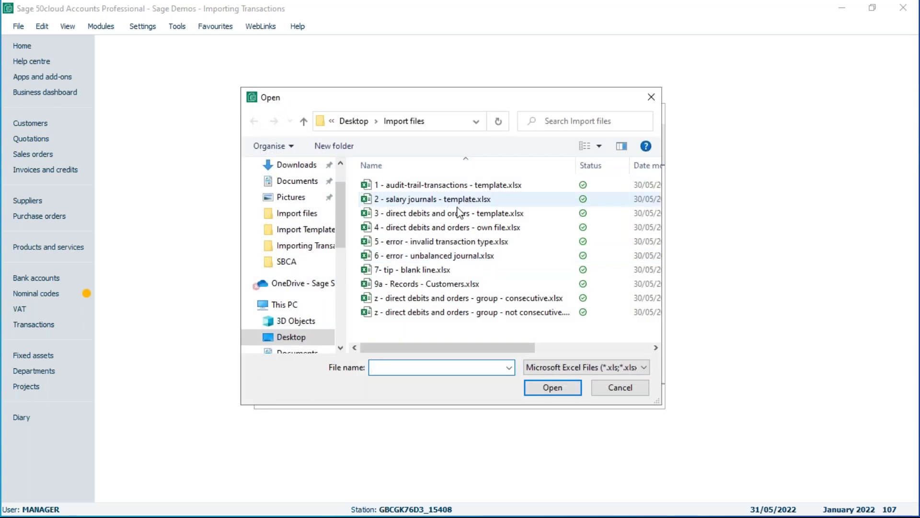
{"action": "left_click", "coordinate": [419, 214]}
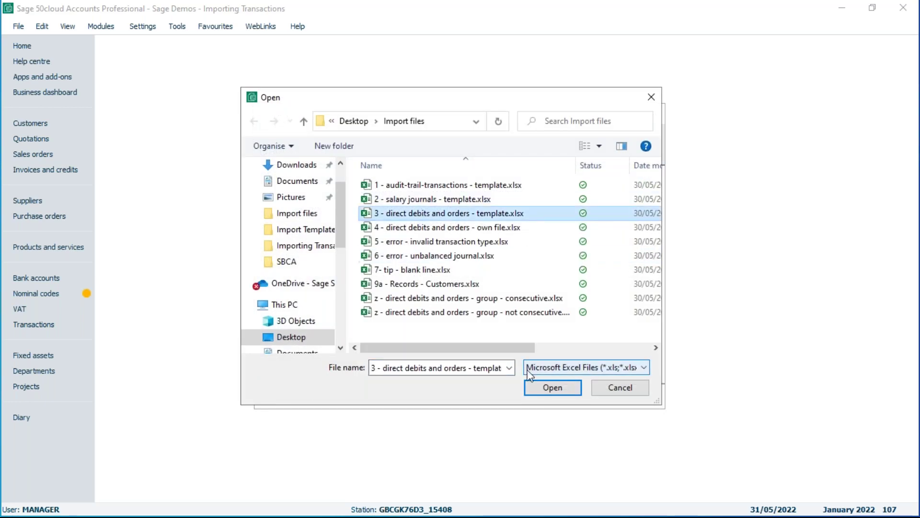
{"action": "left_click", "coordinate": [551, 389]}
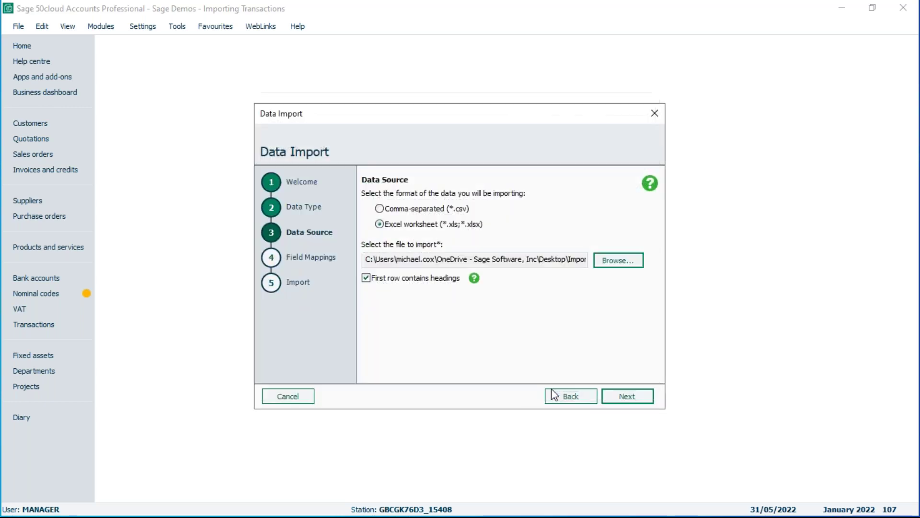
{"action": "left_click", "coordinate": [630, 403]}
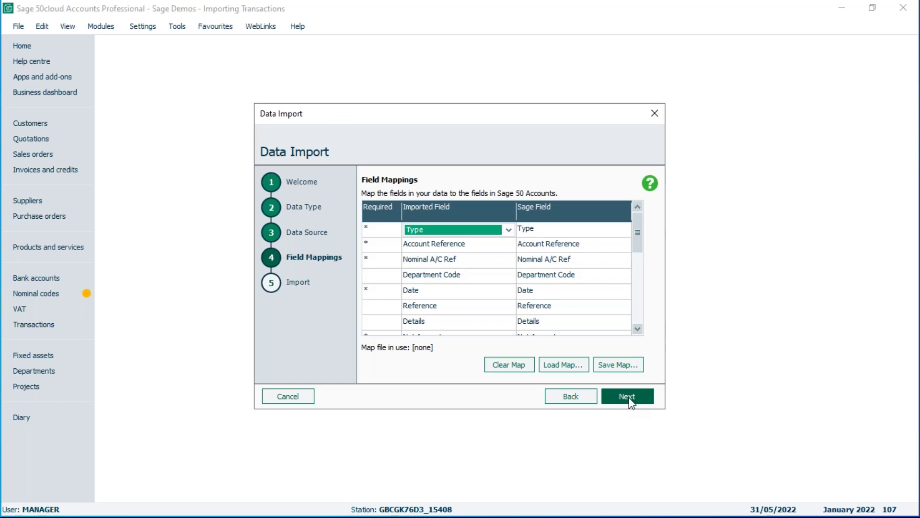
{"action": "left_click", "coordinate": [631, 403]}
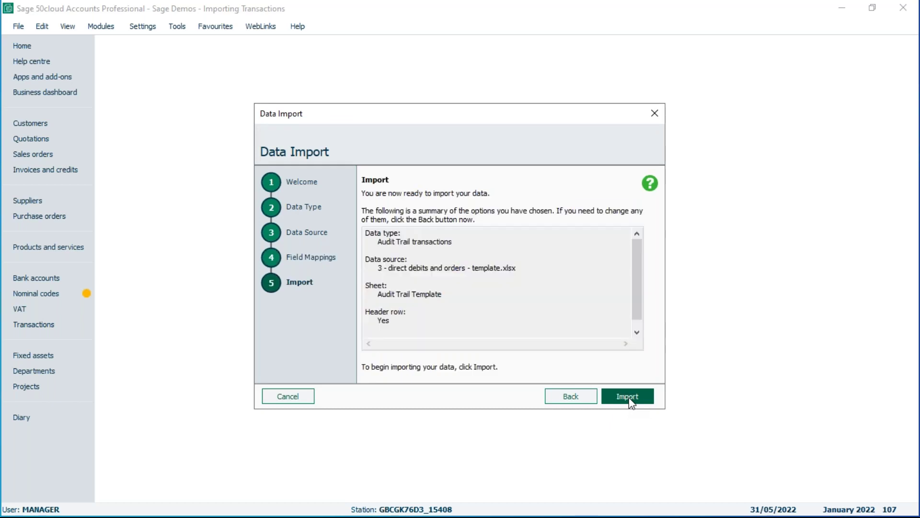
Step: Import the direct debits and orders, close the results and review the new records in the transactions list
{"action": "left_click", "coordinate": [629, 397]}
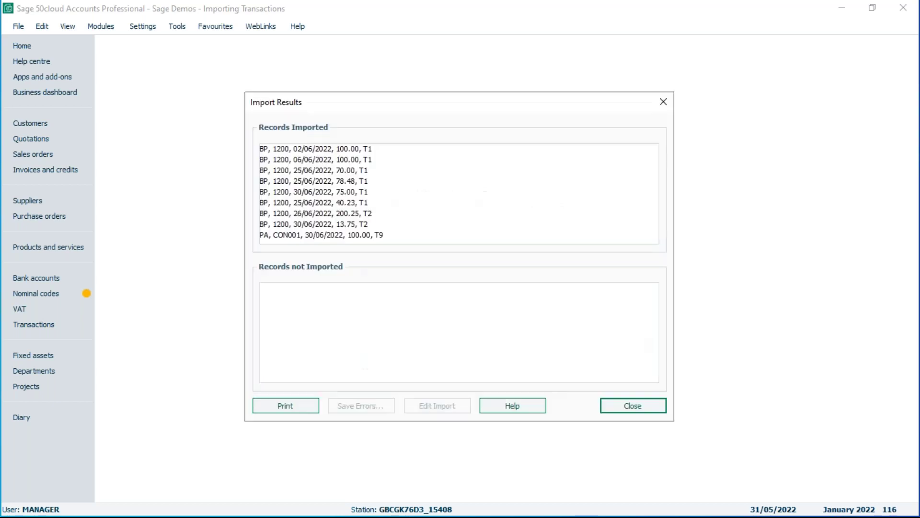
{"action": "left_click", "coordinate": [634, 407]}
{"action": "left_click", "coordinate": [37, 331]}
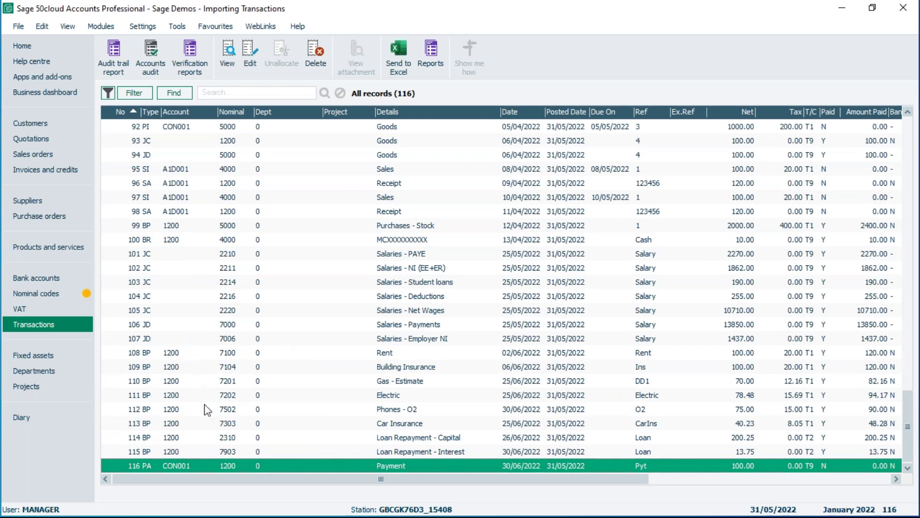
{"action": "left_click", "coordinate": [182, 352]}
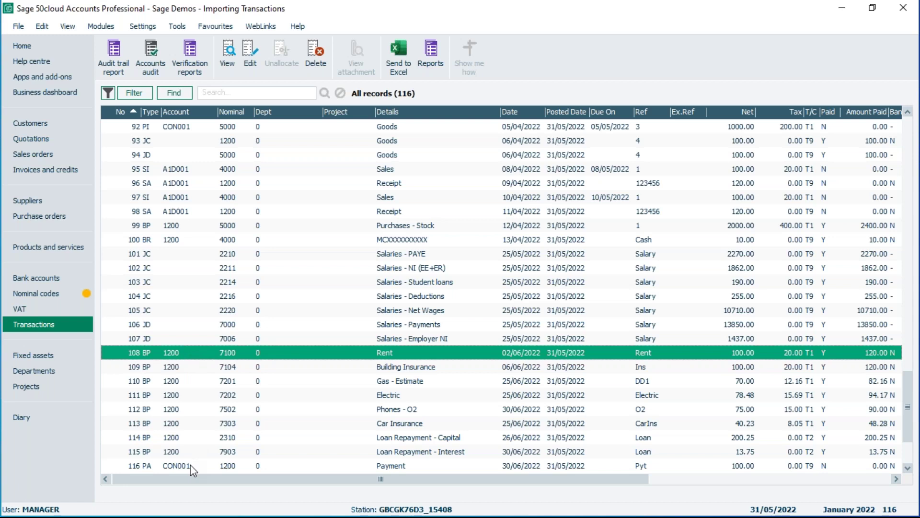
Step: Inspect the details of the Electric bank payment and the full salary journal entry, closing each one after viewing
{"action": "left_click", "coordinate": [222, 395]}
{"action": "left_click", "coordinate": [255, 50]}
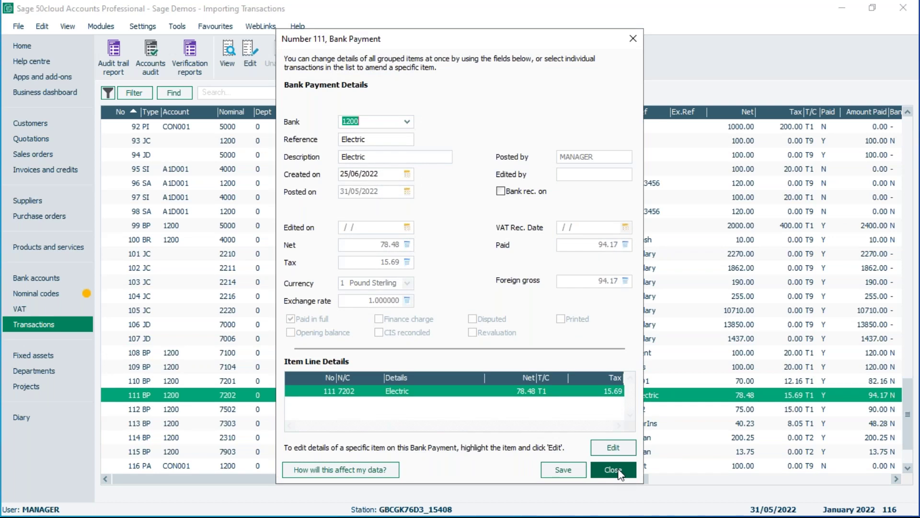
{"action": "left_click", "coordinate": [618, 470]}
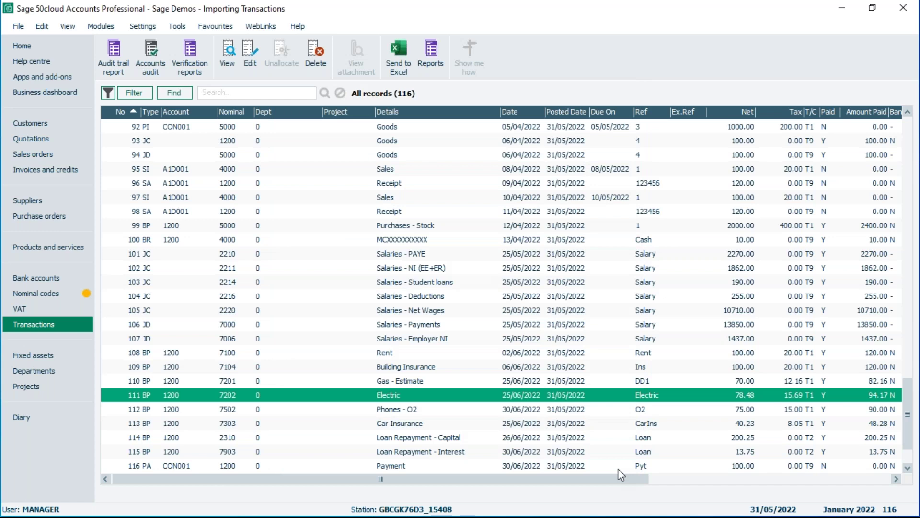
{"action": "left_click", "coordinate": [237, 281]}
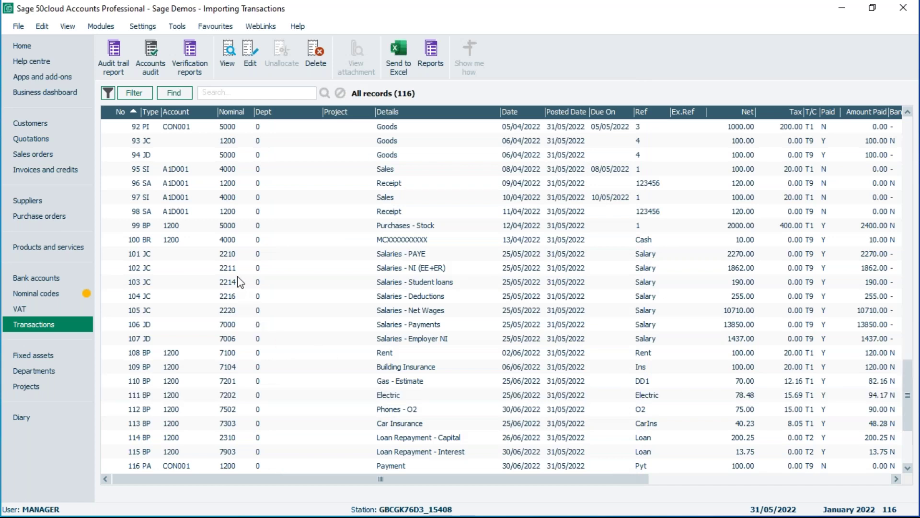
{"action": "left_click", "coordinate": [257, 53]}
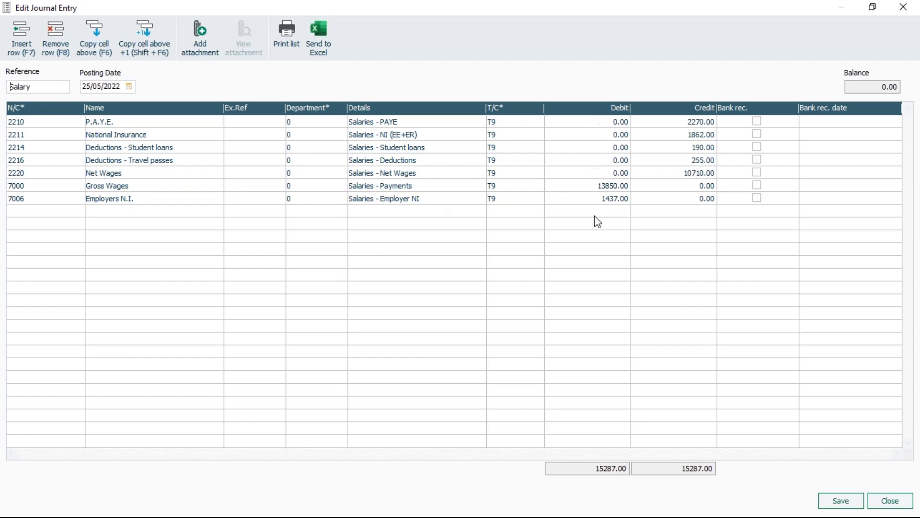
{"action": "left_click", "coordinate": [892, 500]}
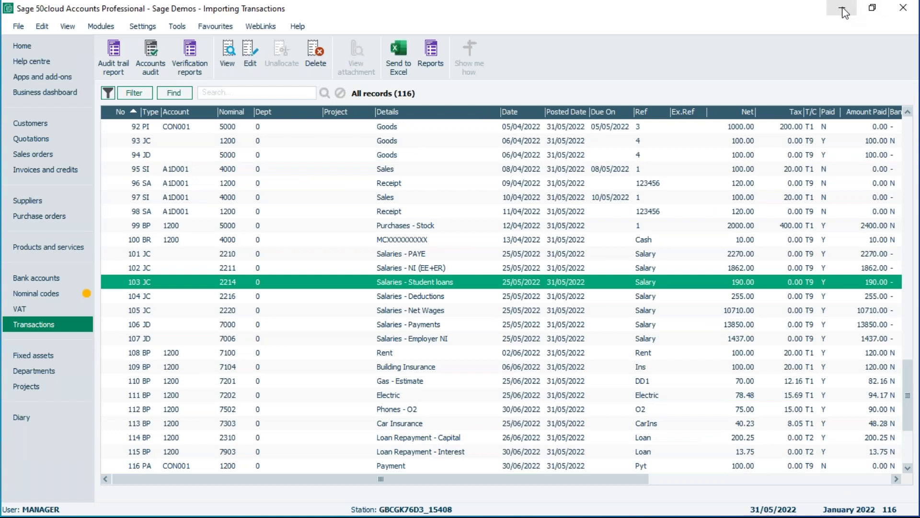
Step: Switch to the Import files folder, examine the columns of 4 - direct debits and orders - own file.xlsx in Excel and close it
{"action": "key", "text": "alt+Tab"}
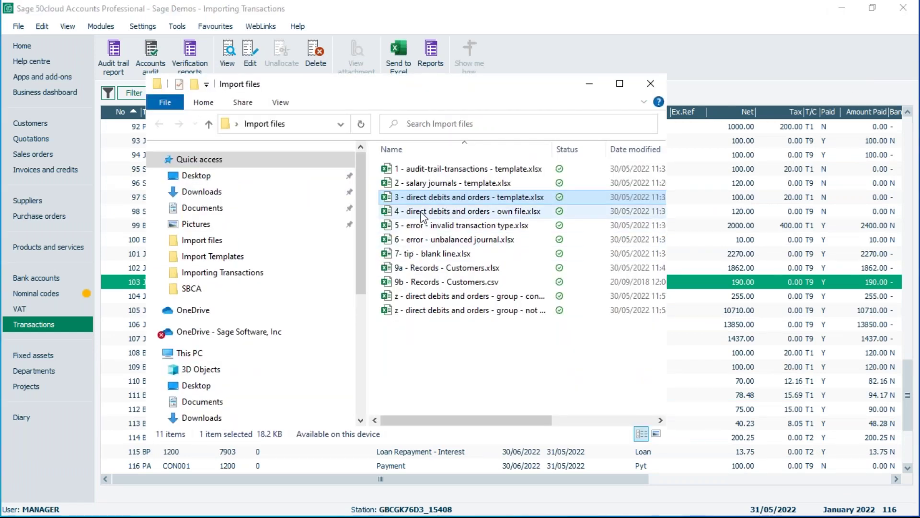
{"action": "double_click", "coordinate": [449, 214]}
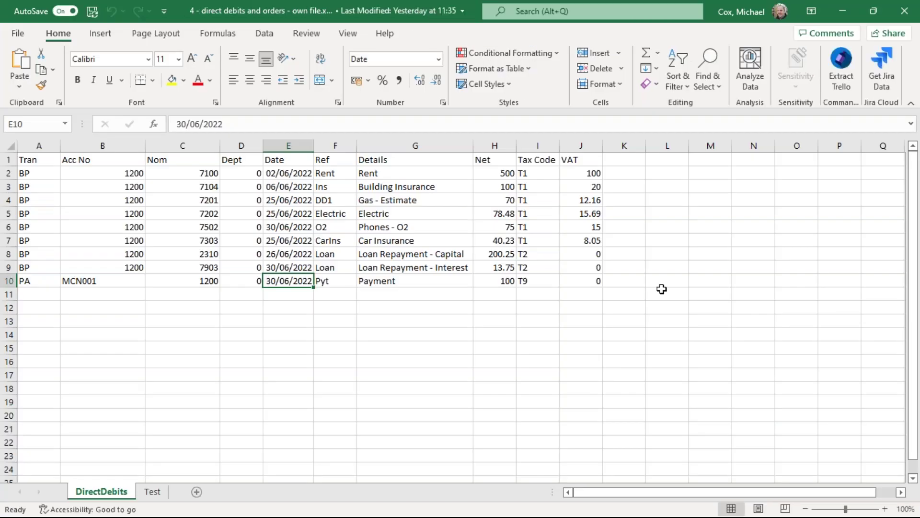
{"action": "left_click", "coordinate": [62, 295]}
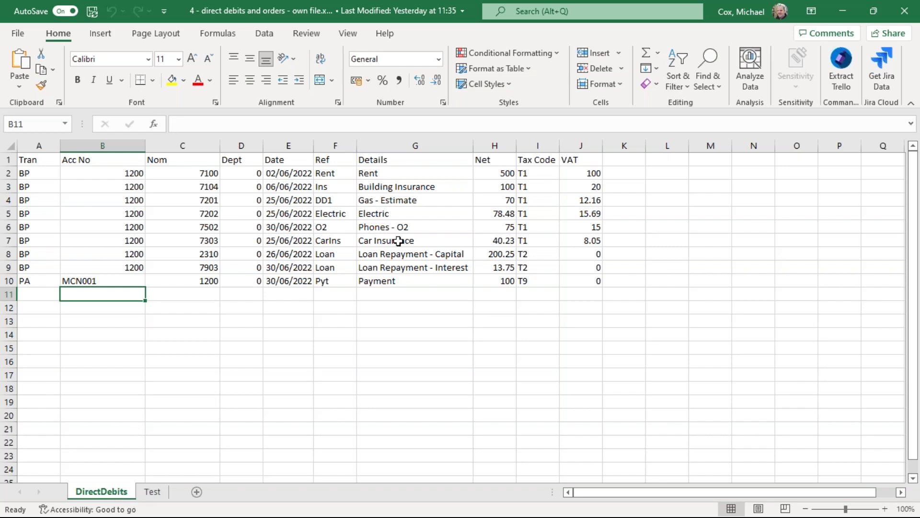
{"action": "left_click", "coordinate": [905, 11]}
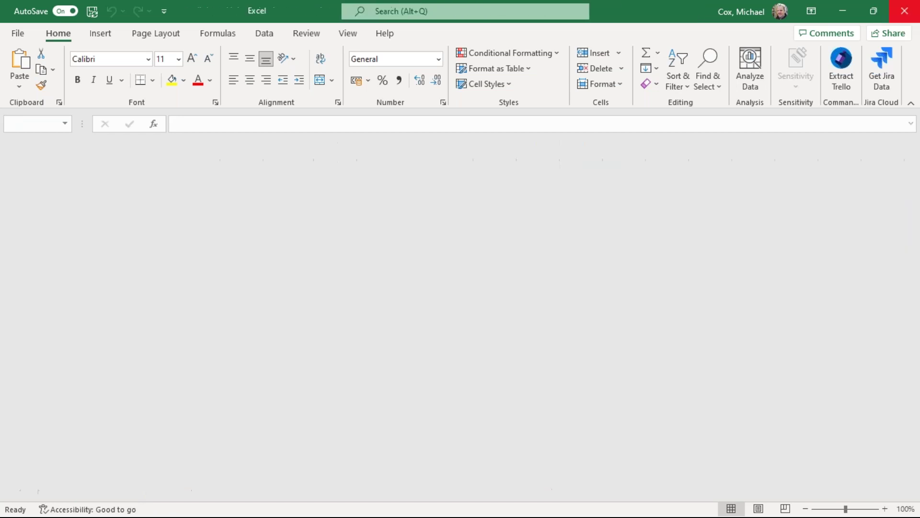
{"action": "left_click", "coordinate": [904, 12]}
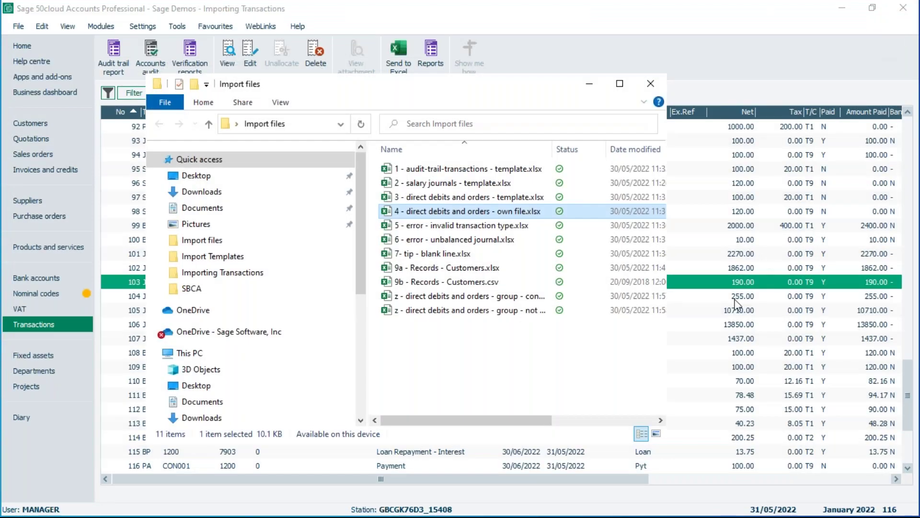
Step: Back in Sage 50cloud Accounts, start another Audit Trail transactions import and proceed to the data source selection
{"action": "left_click", "coordinate": [594, 14]}
{"action": "left_click", "coordinate": [18, 26]}
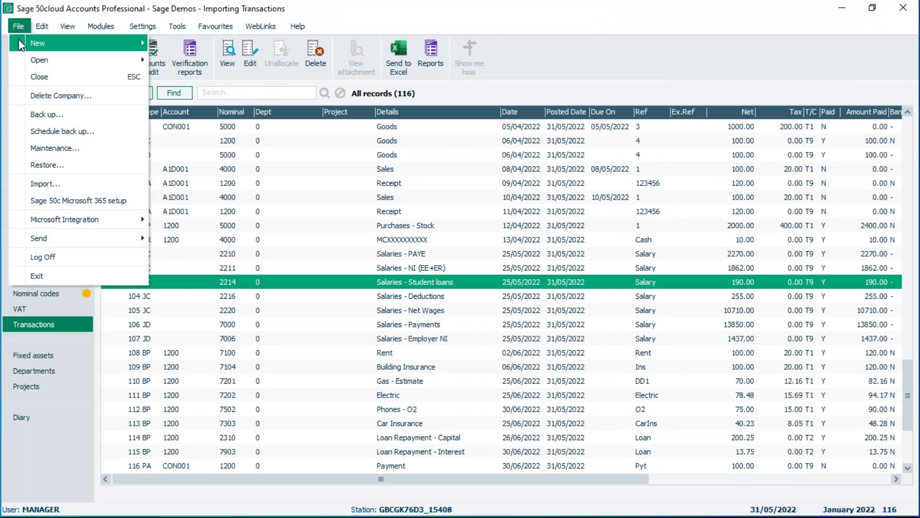
{"action": "left_click", "coordinate": [42, 183]}
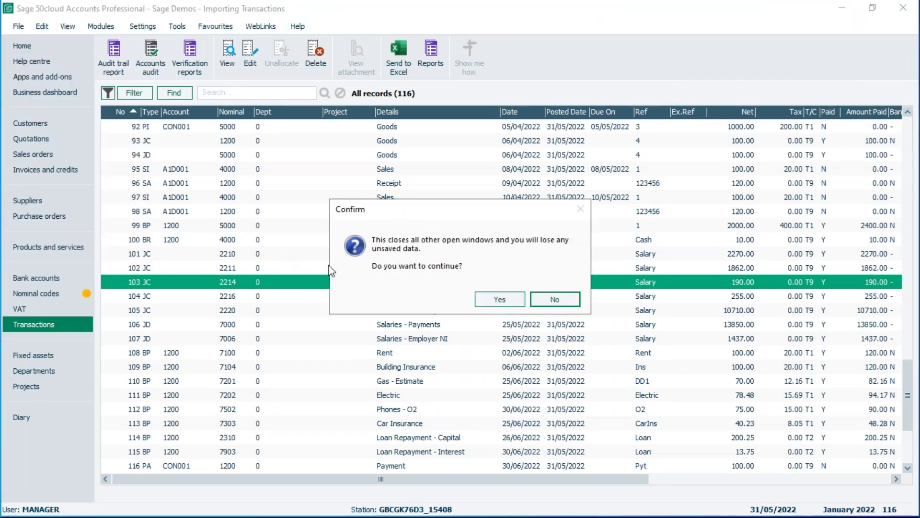
{"action": "left_click", "coordinate": [500, 300]}
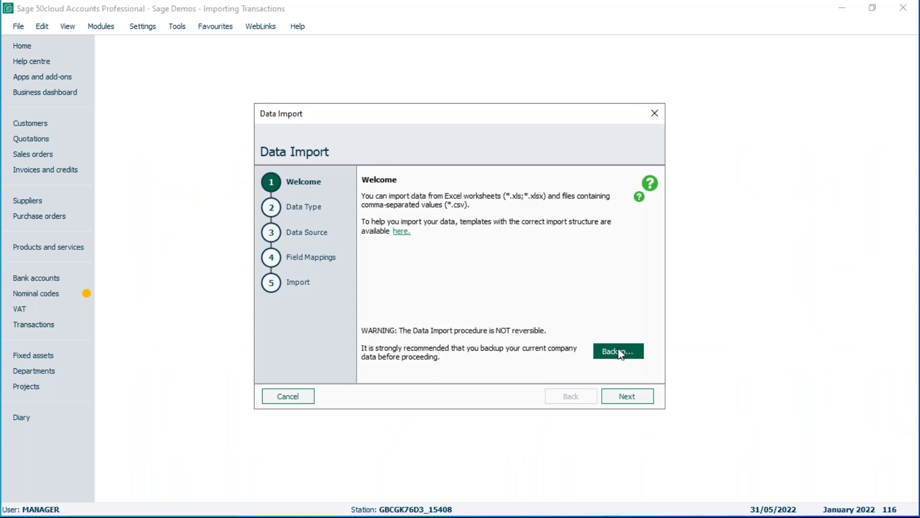
{"action": "left_click", "coordinate": [628, 396]}
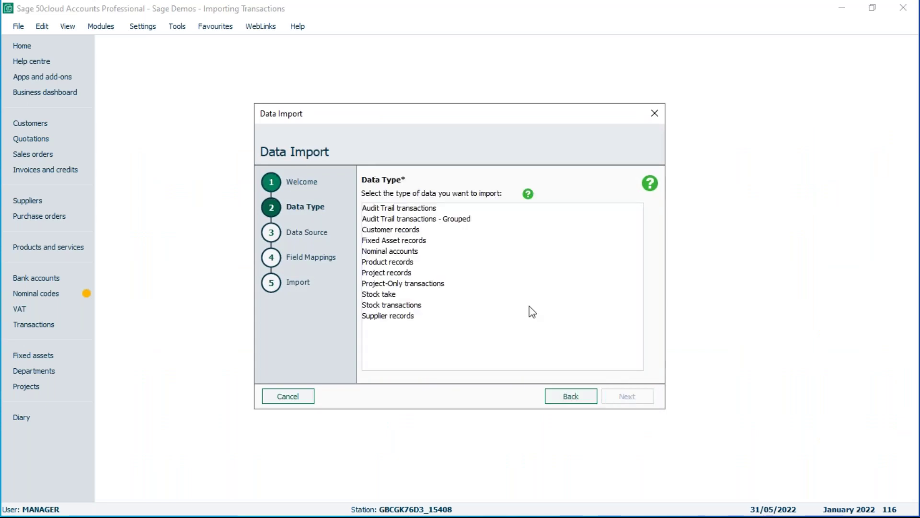
{"action": "left_click", "coordinate": [399, 209]}
{"action": "left_click", "coordinate": [628, 395]}
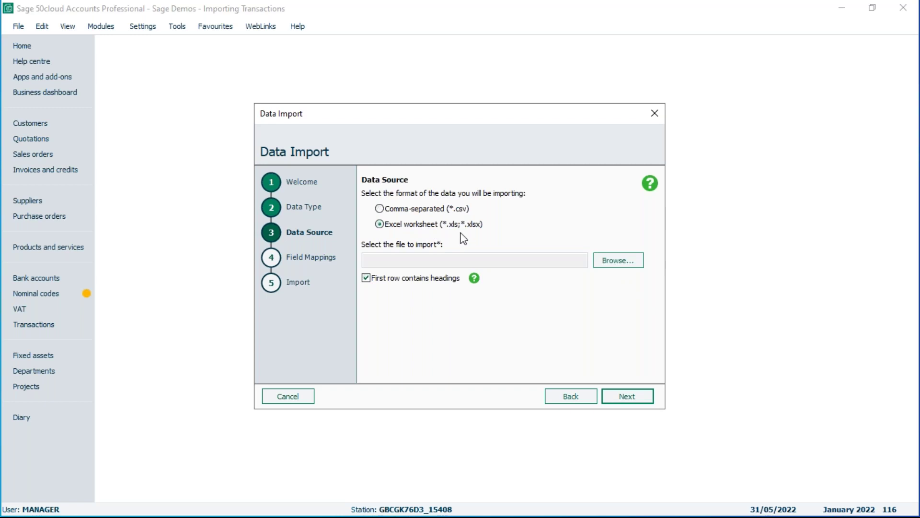
Step: Choose 4 - direct debits and orders - own file.xlsx from the Import files folder as the file to import
{"action": "left_click", "coordinate": [614, 263]}
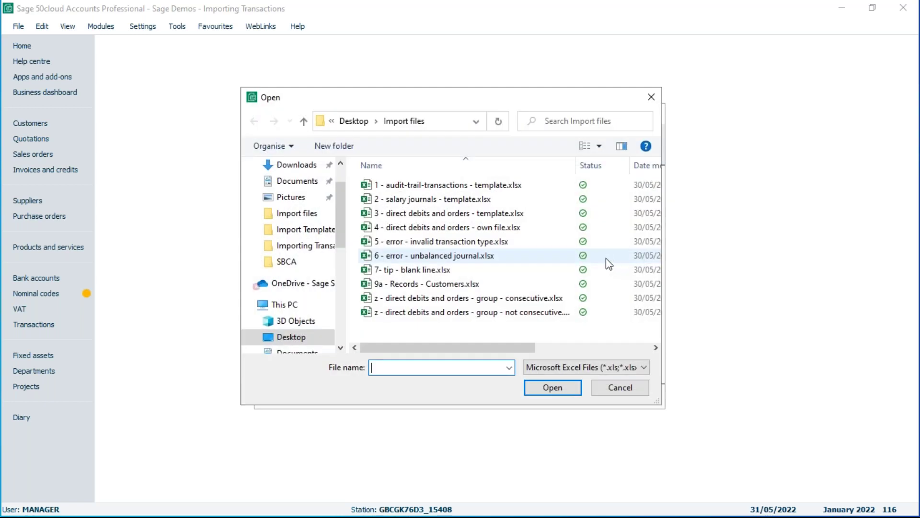
{"action": "left_click", "coordinate": [422, 232]}
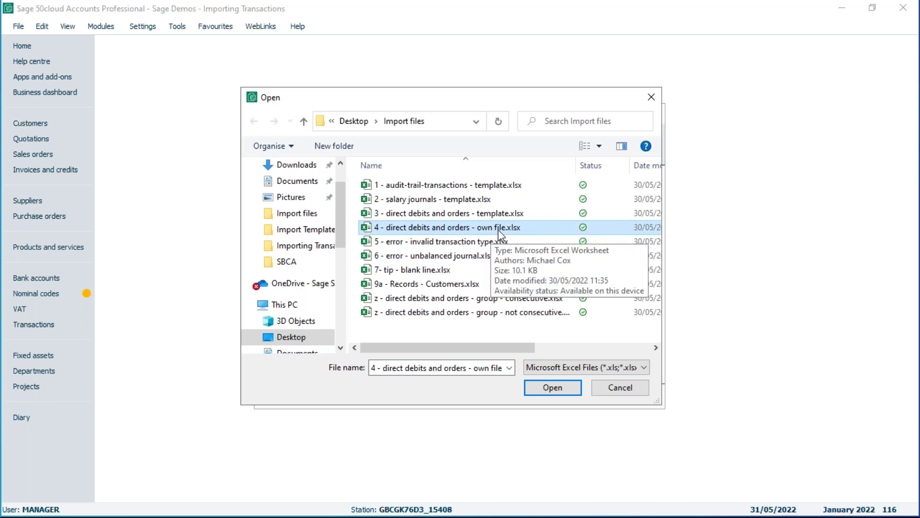
{"action": "left_click", "coordinate": [553, 389]}
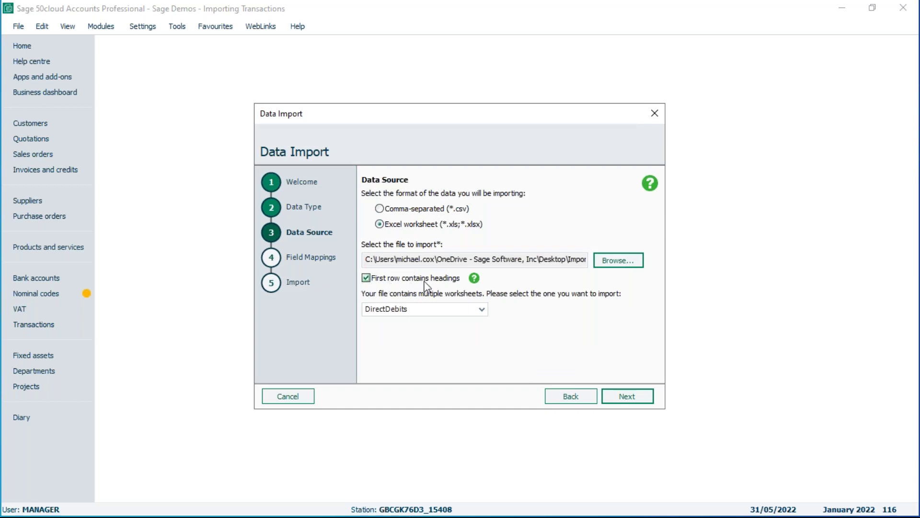
Step: Turn off First row contains headings, check the column-letter choices in the field mappings, and go back to turn the headings option on again
{"action": "left_click", "coordinate": [366, 279]}
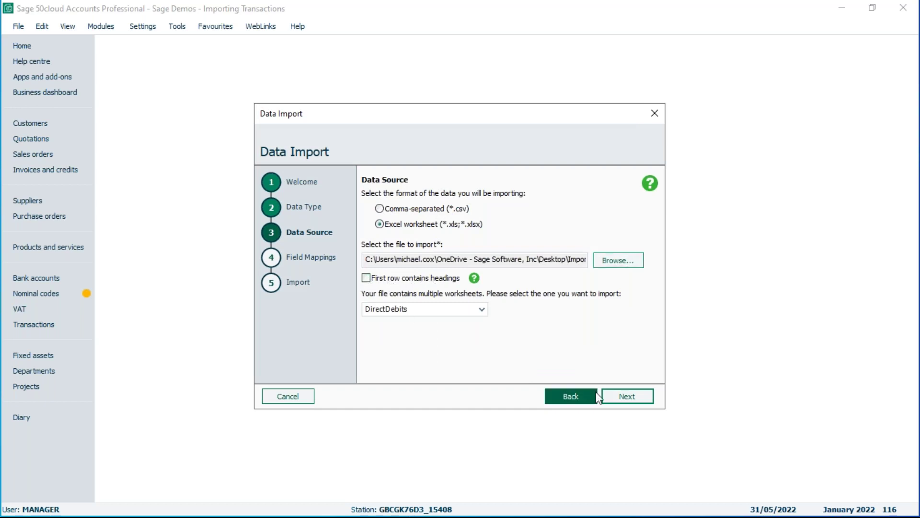
{"action": "left_click", "coordinate": [628, 397]}
{"action": "left_click", "coordinate": [508, 232]}
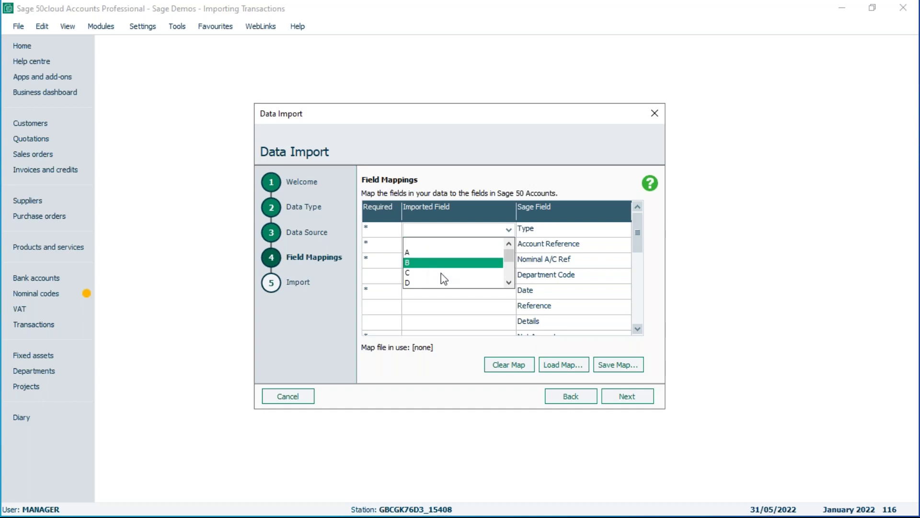
{"action": "left_click", "coordinate": [574, 399]}
{"action": "left_click", "coordinate": [575, 401]}
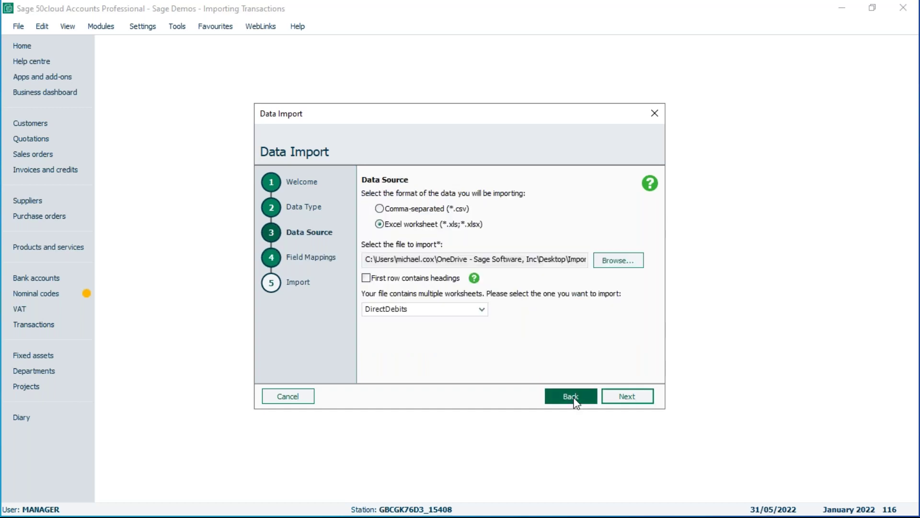
{"action": "left_click", "coordinate": [365, 279]}
Step: Select the DirectDebits worksheet as the one to import and proceed to the field mappings
{"action": "left_click", "coordinate": [482, 309]}
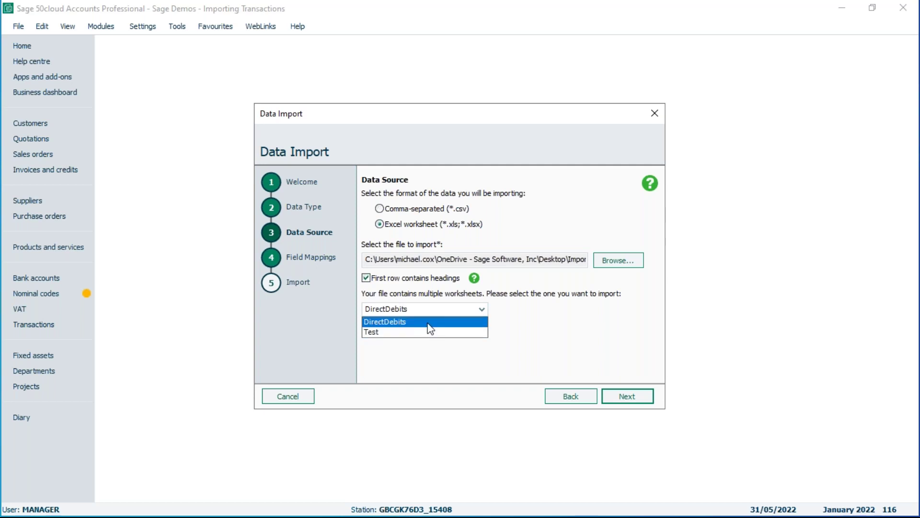
{"action": "left_click", "coordinate": [400, 323]}
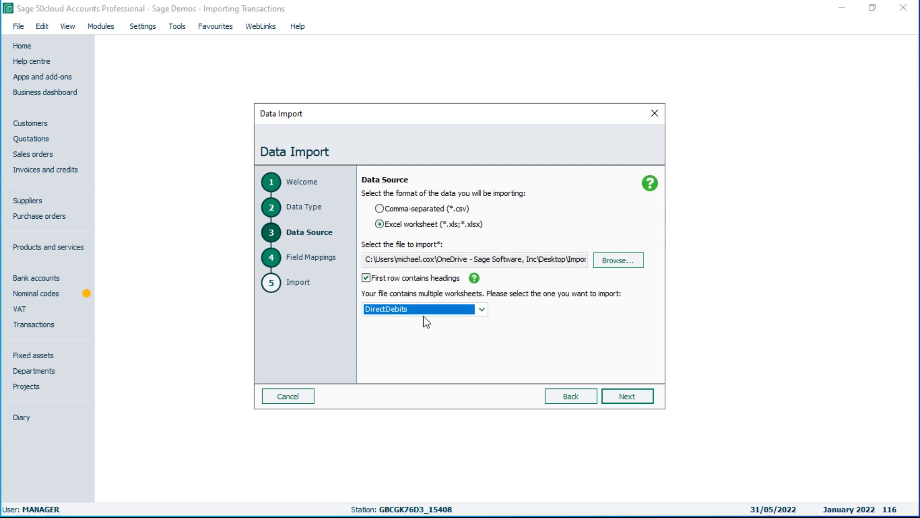
{"action": "left_click", "coordinate": [627, 397]}
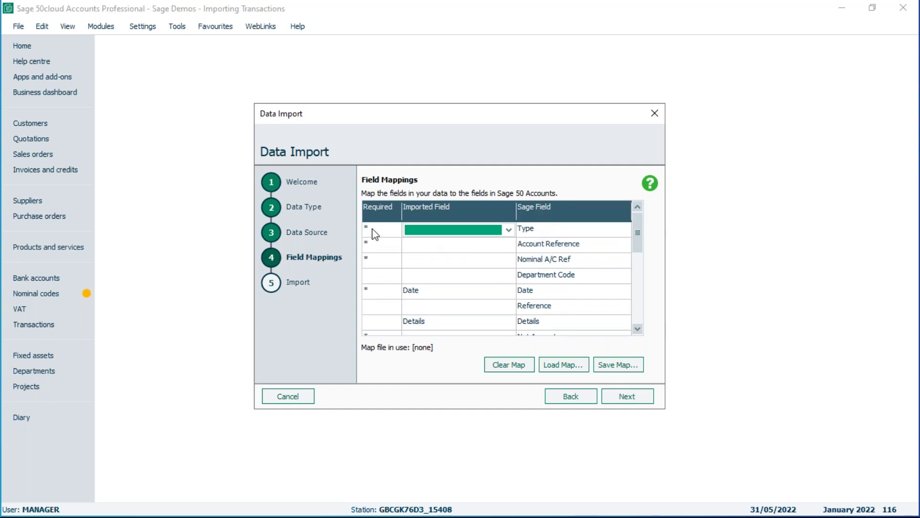
Step: Map the imported Tran column to the Type field and Acc No to Account Reference
{"action": "left_click", "coordinate": [508, 230]}
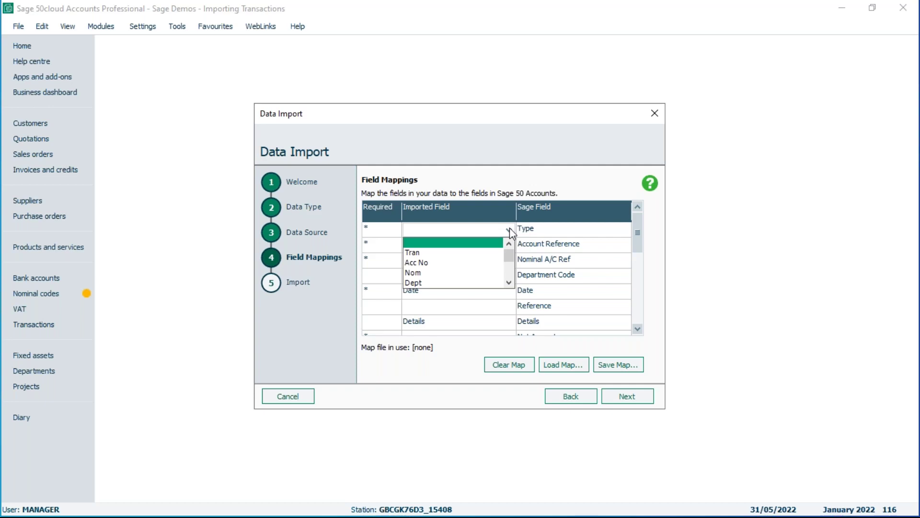
{"action": "left_click", "coordinate": [423, 243]}
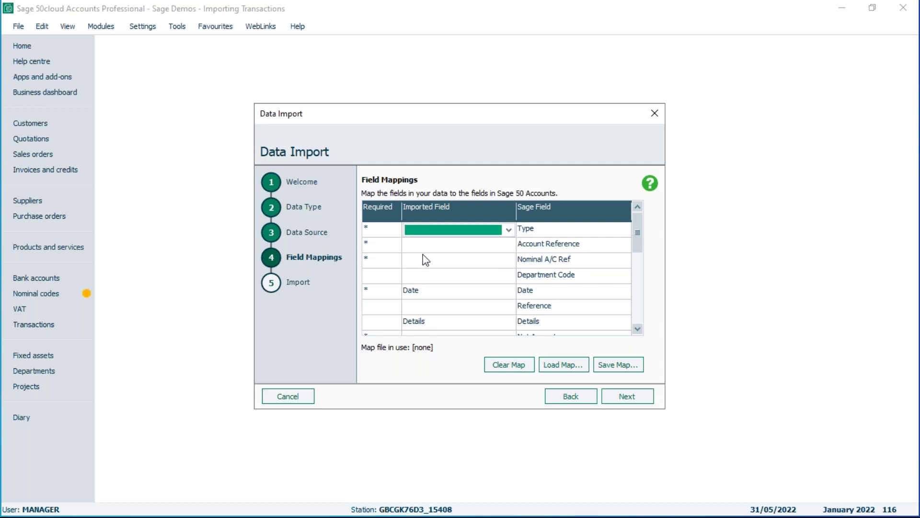
{"action": "left_click", "coordinate": [512, 245]}
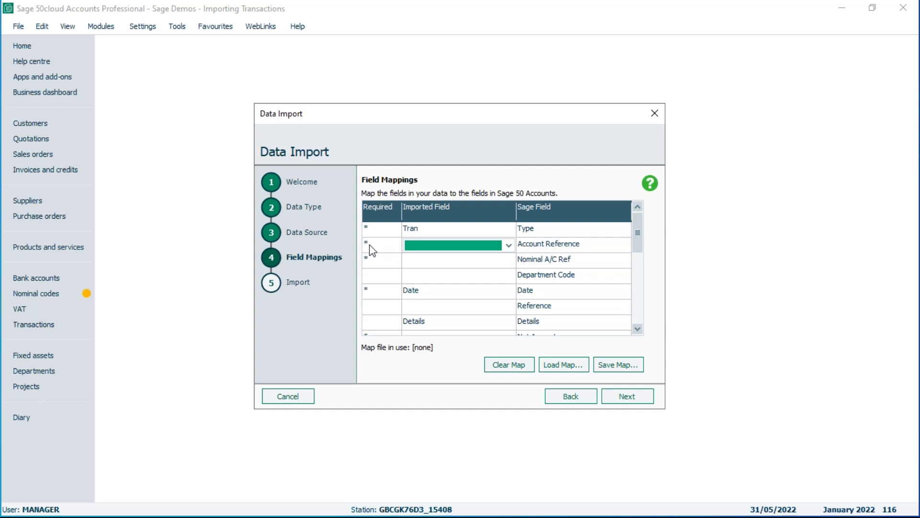
{"action": "left_click", "coordinate": [509, 246]}
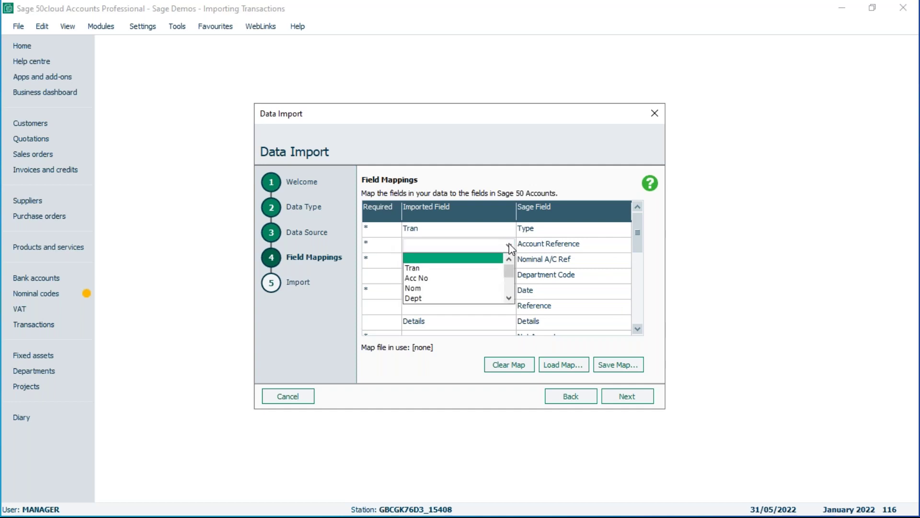
{"action": "left_click", "coordinate": [417, 278]}
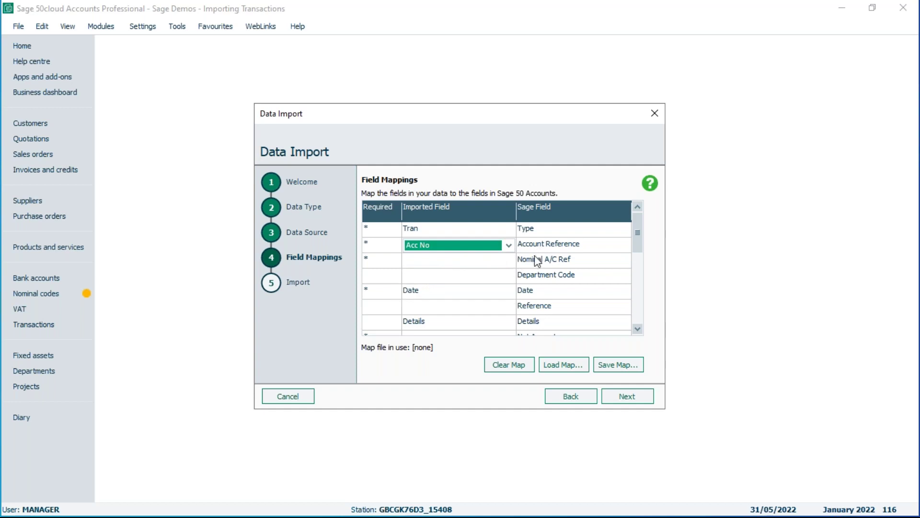
Step: Map the imported Nom column to Nominal A/C Ref and leave Department Code unmapped
{"action": "left_click", "coordinate": [511, 262]}
{"action": "left_click", "coordinate": [509, 261]}
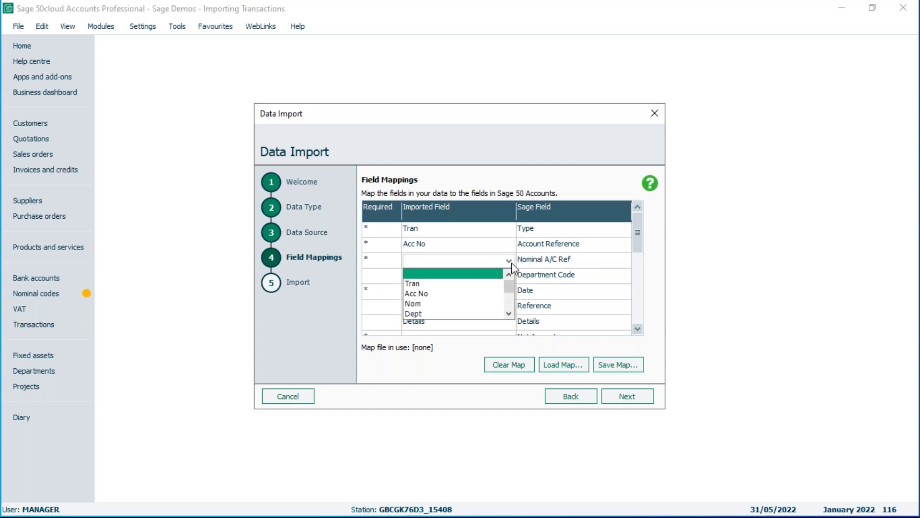
{"action": "left_click", "coordinate": [434, 303]}
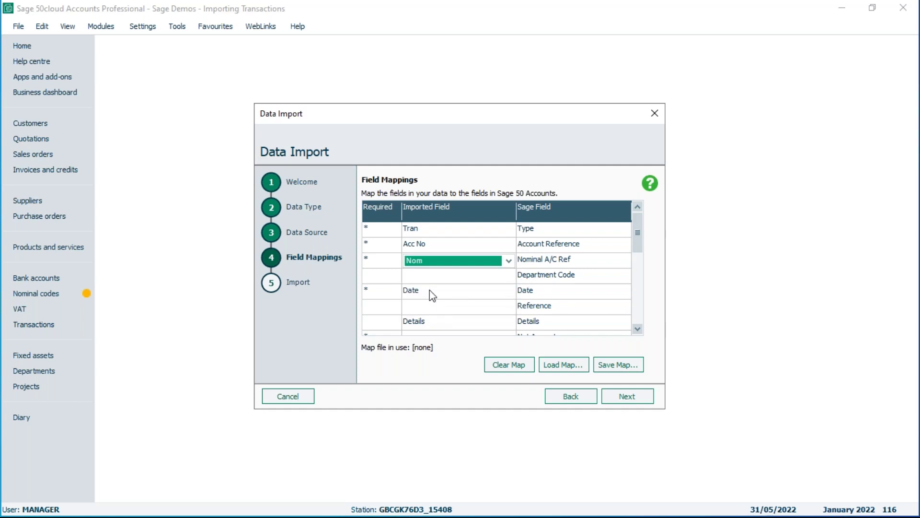
{"action": "left_click", "coordinate": [510, 277]}
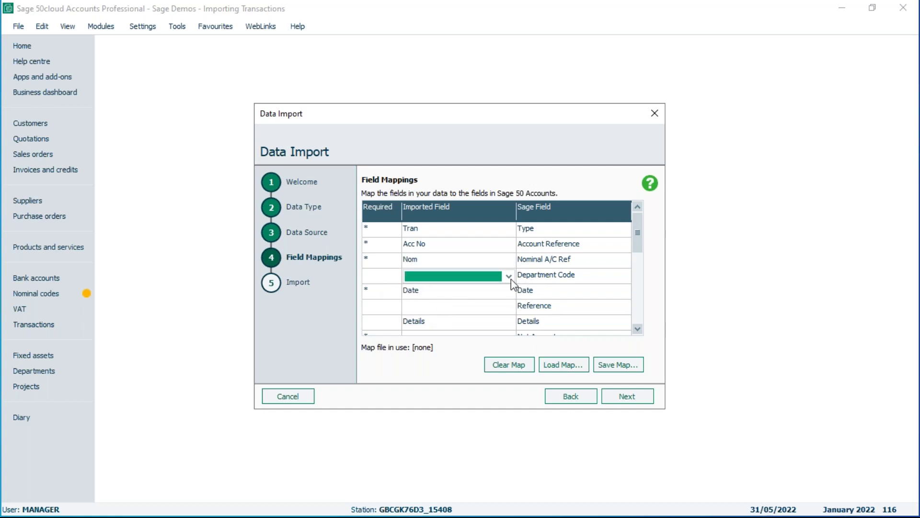
{"action": "left_click", "coordinate": [509, 277]}
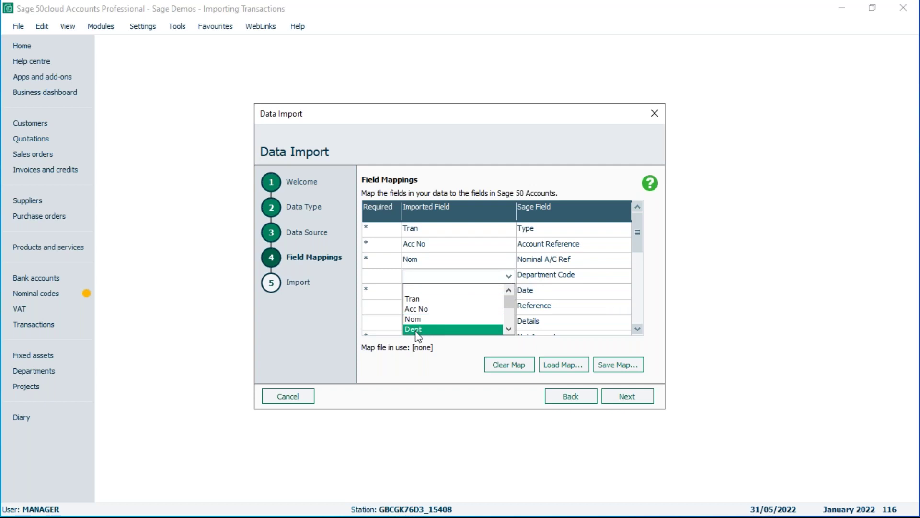
{"action": "left_click", "coordinate": [454, 280]}
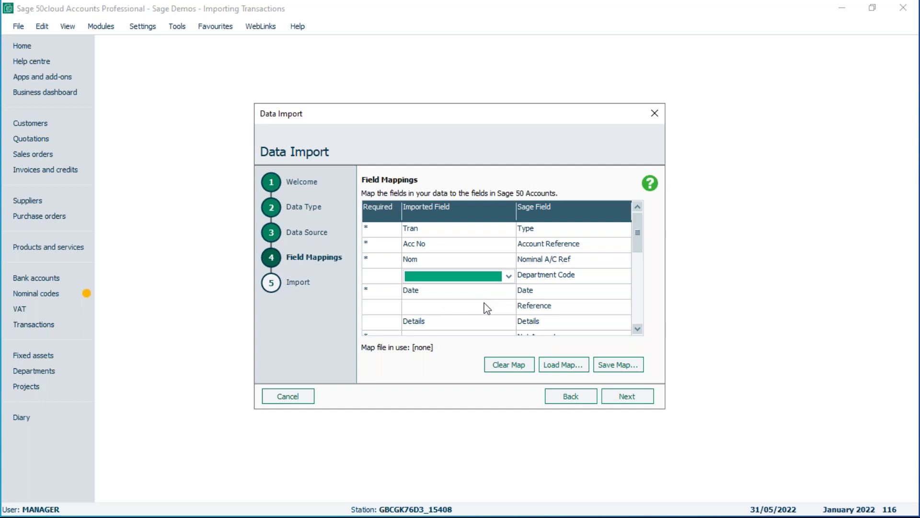
Step: Map the imported Ref column to the Reference field
{"action": "left_click", "coordinate": [508, 309]}
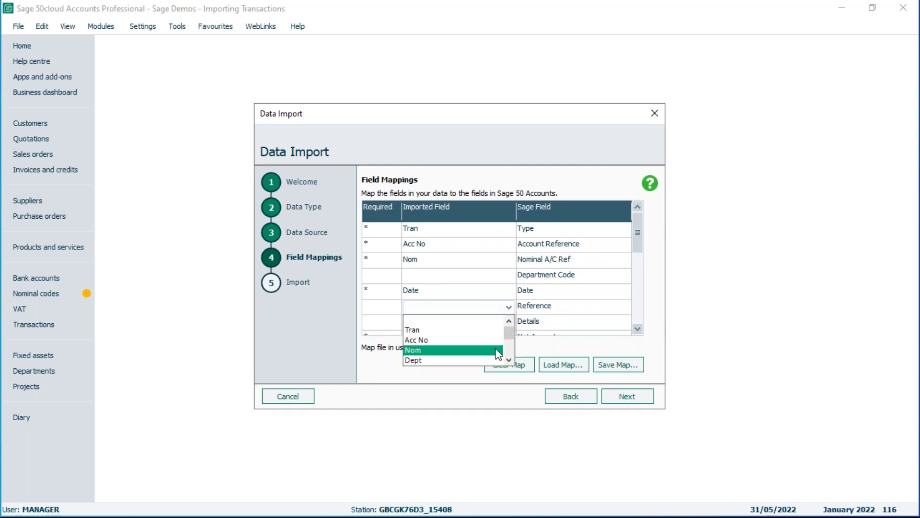
{"action": "left_click", "coordinate": [507, 361]}
{"action": "left_click", "coordinate": [507, 361]}
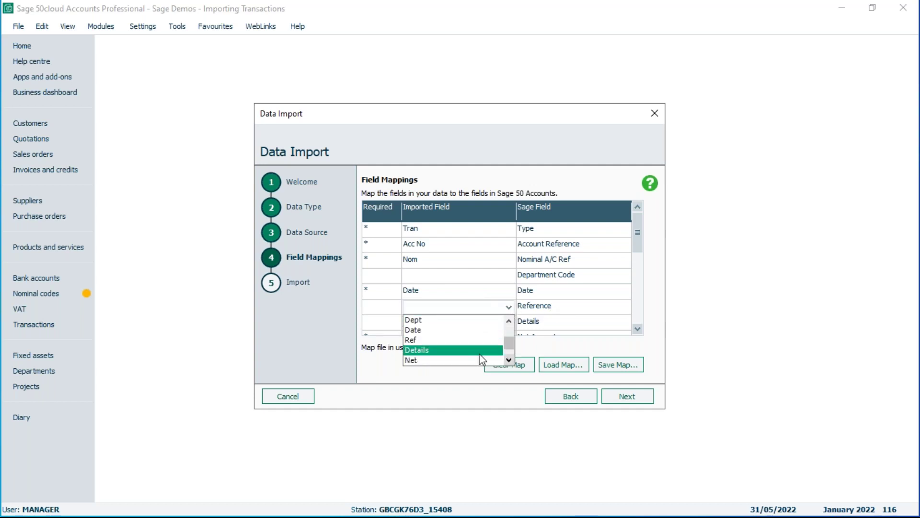
{"action": "left_click", "coordinate": [415, 339]}
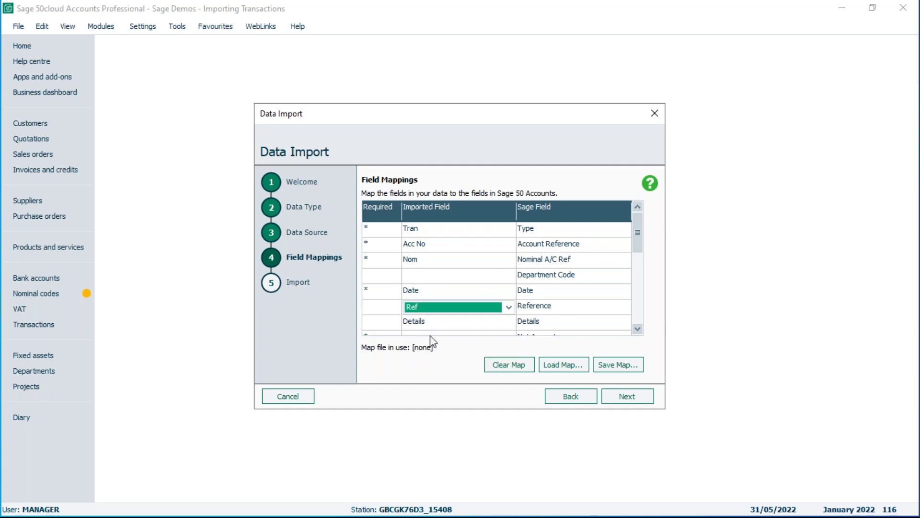
Step: Map the imported Net column to the required Net Amount field
{"action": "left_click", "coordinate": [638, 329]}
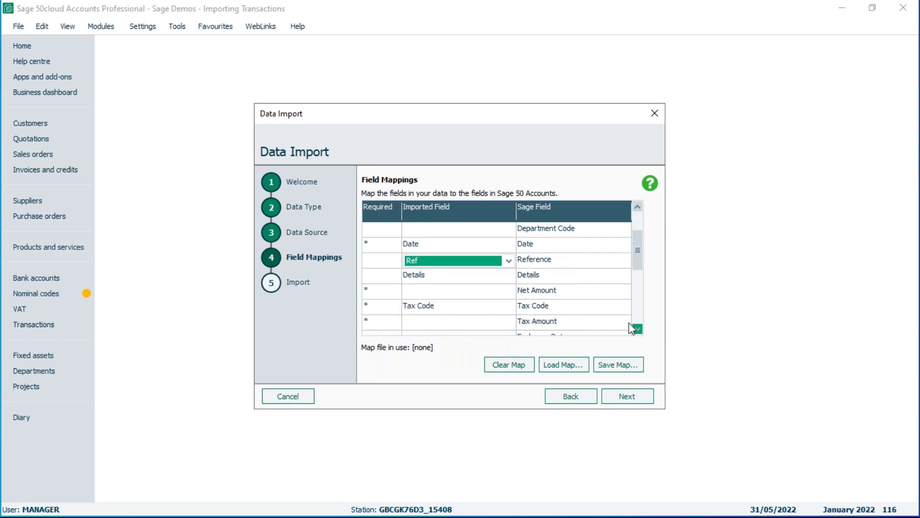
{"action": "left_click", "coordinate": [508, 291]}
{"action": "left_click", "coordinate": [508, 291]}
{"action": "left_click", "coordinate": [508, 344]}
{"action": "left_click", "coordinate": [509, 344]}
{"action": "left_click", "coordinate": [508, 344]}
{"action": "left_click", "coordinate": [509, 344]}
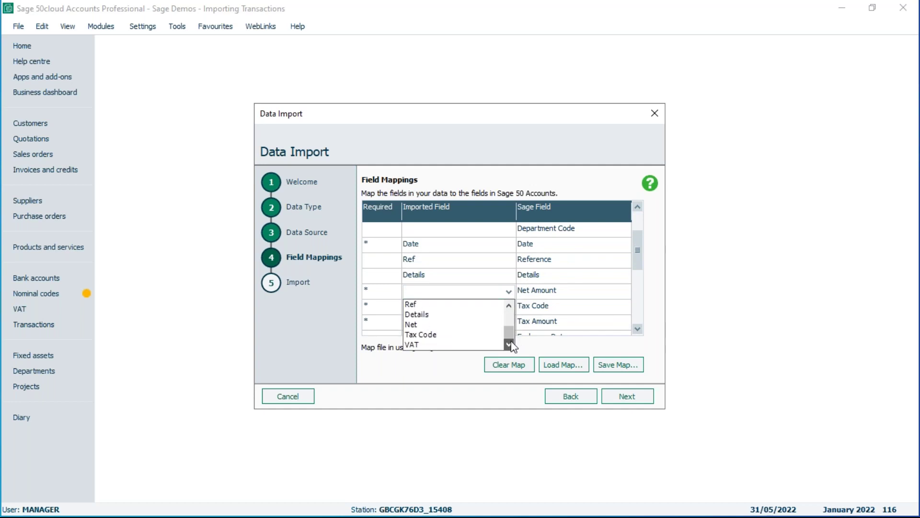
{"action": "left_click", "coordinate": [427, 324]}
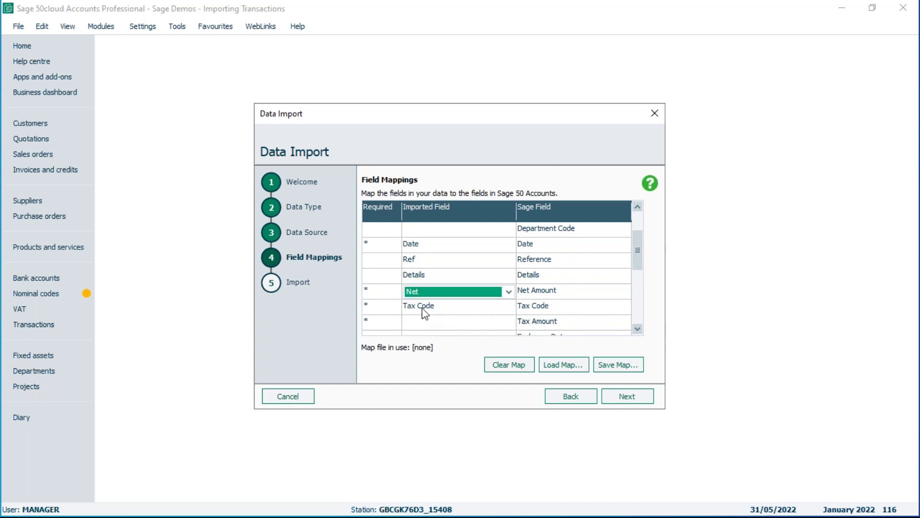
Step: Map the imported VAT column to the required Tax Amount field
{"action": "left_click", "coordinate": [510, 324]}
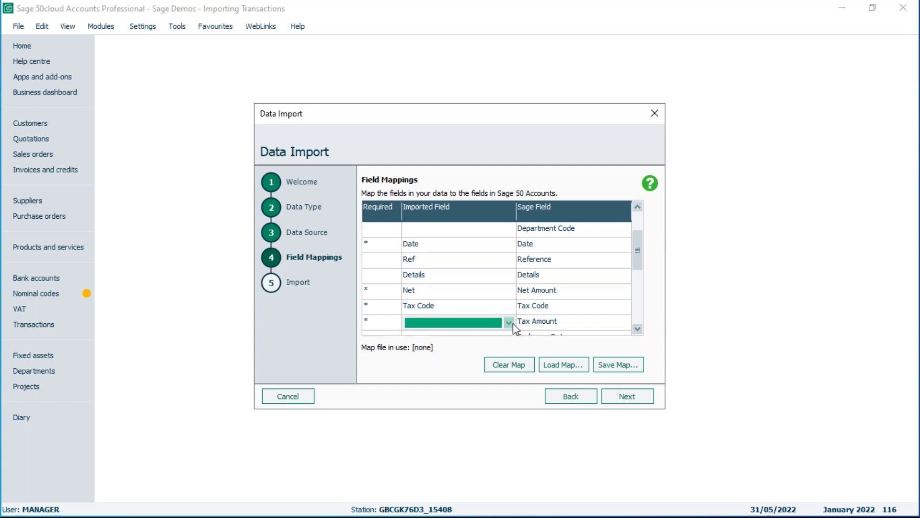
{"action": "left_click", "coordinate": [510, 323]}
{"action": "left_click", "coordinate": [509, 375]}
{"action": "left_click", "coordinate": [509, 375]}
{"action": "left_click", "coordinate": [509, 375]}
{"action": "left_click", "coordinate": [509, 375]}
{"action": "left_click", "coordinate": [508, 375]}
{"action": "left_click", "coordinate": [509, 375]}
{"action": "left_click", "coordinate": [444, 376]}
Step: Import the mapped own-file records, close the results and review the new entries in the transactions list
{"action": "left_click_drag", "start_coordinate": [641, 267], "coordinate": [640, 231]}
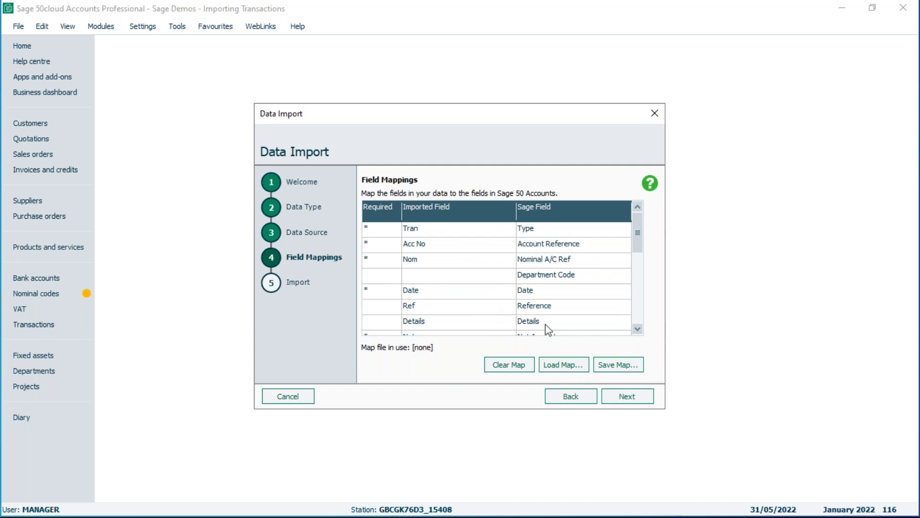
{"action": "left_click", "coordinate": [627, 397]}
{"action": "left_click", "coordinate": [628, 397]}
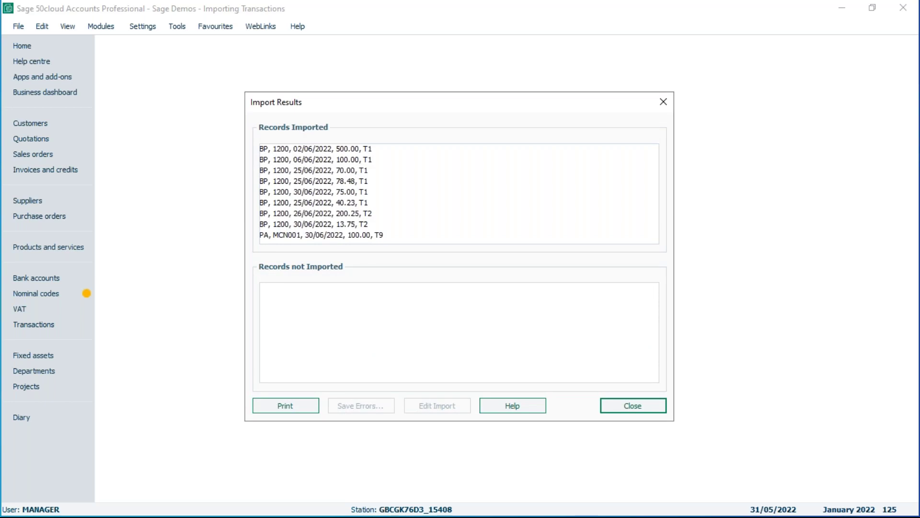
{"action": "left_click", "coordinate": [632, 408]}
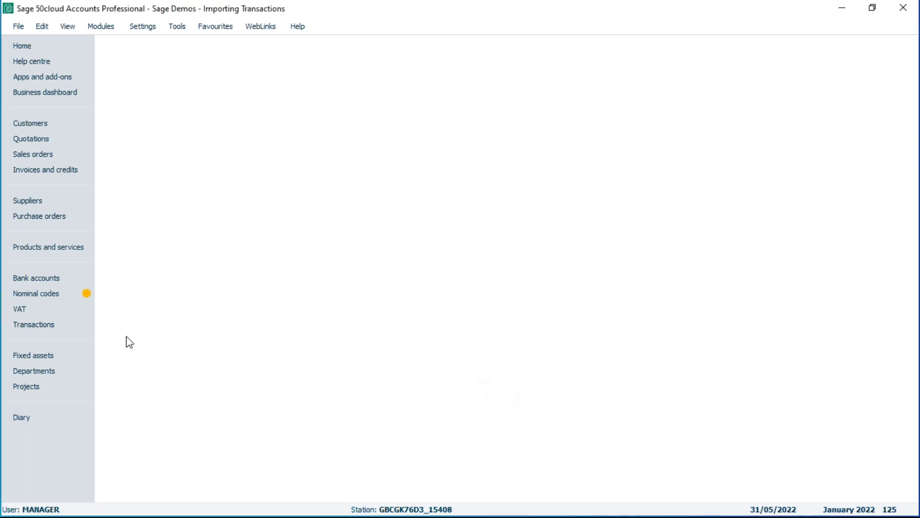
{"action": "left_click", "coordinate": [41, 323]}
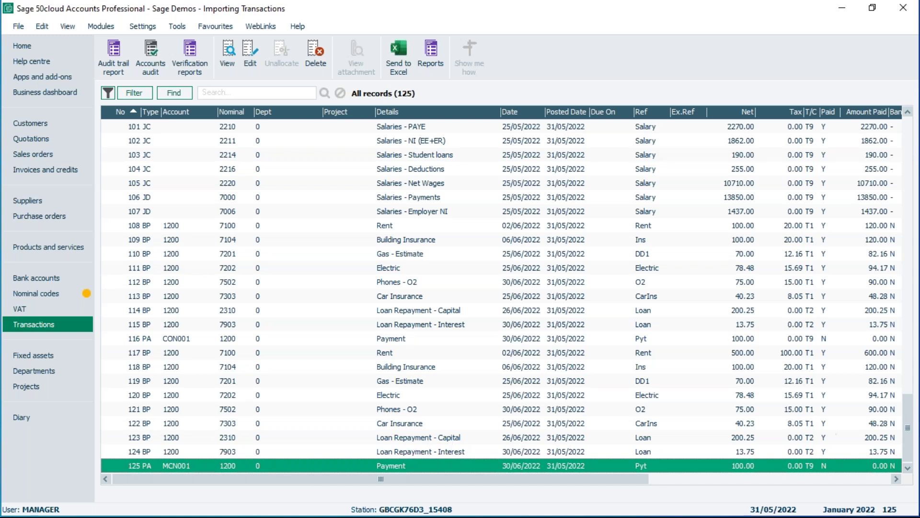
Step: Switch to the Import files folder, examine the transaction types in 5 - error - invalid transaction type.xlsx in Excel and close it
{"action": "key", "text": "alt+Tab"}
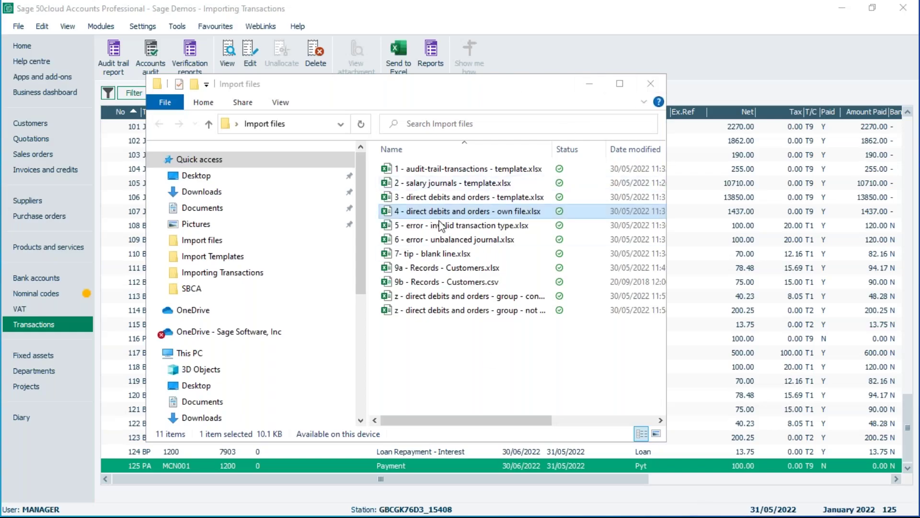
{"action": "left_click", "coordinate": [422, 229]}
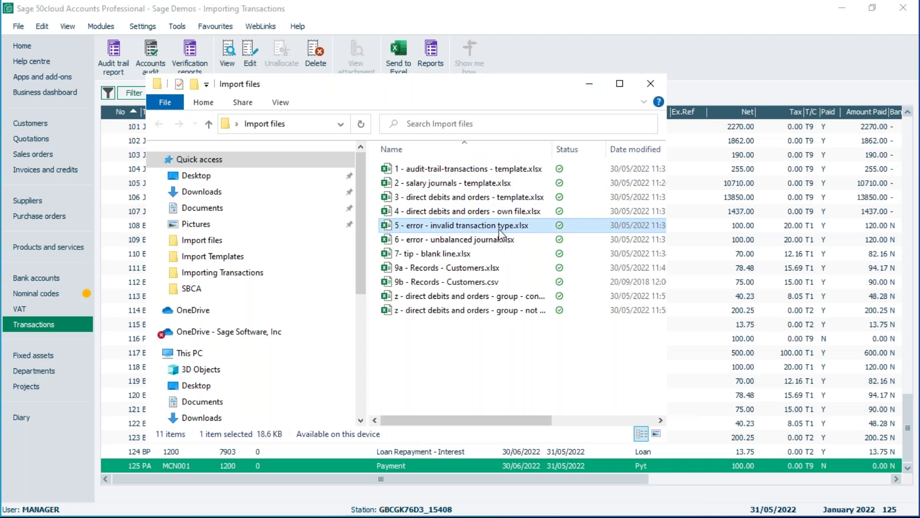
{"action": "double_click", "coordinate": [436, 227]}
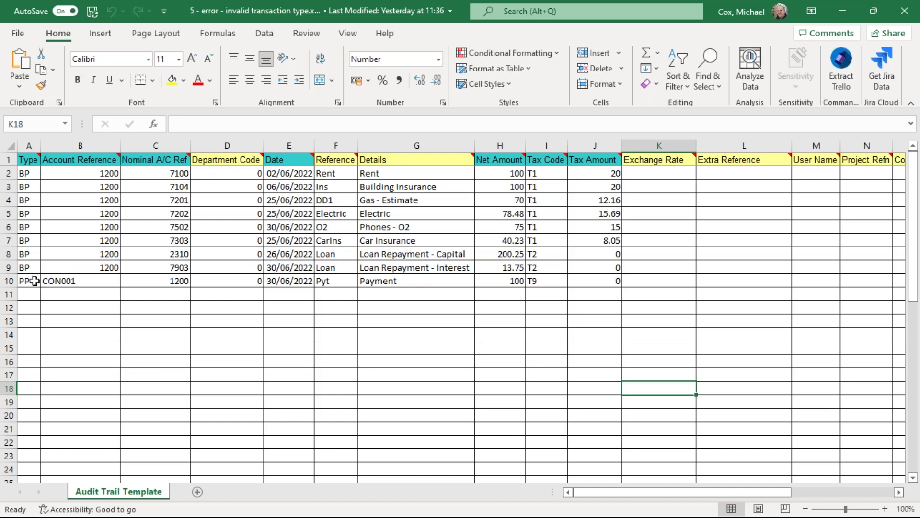
{"action": "left_click", "coordinate": [904, 14]}
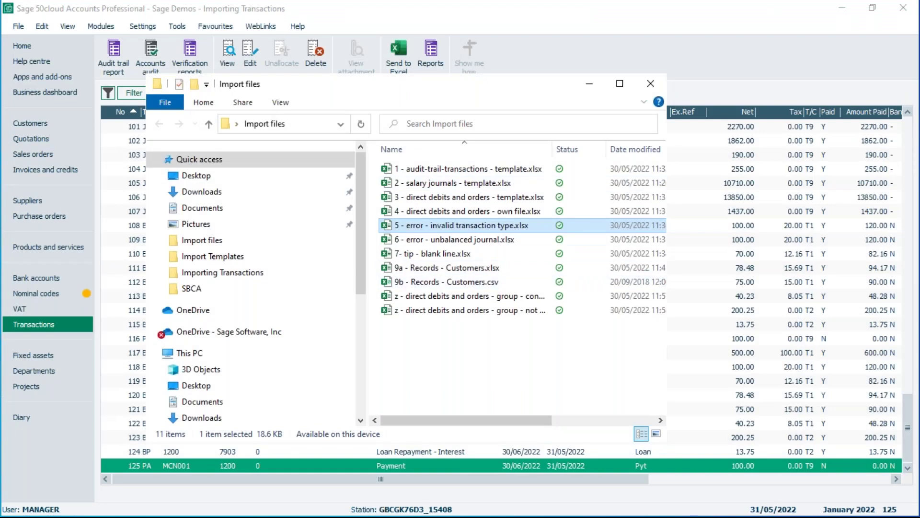
Step: Switch back to Sage 50cloud Accounts and start an Audit Trail transactions import with 5 - error - invalid transaction type.xlsx as the Excel source
{"action": "left_click", "coordinate": [657, 9]}
{"action": "left_click", "coordinate": [17, 28]}
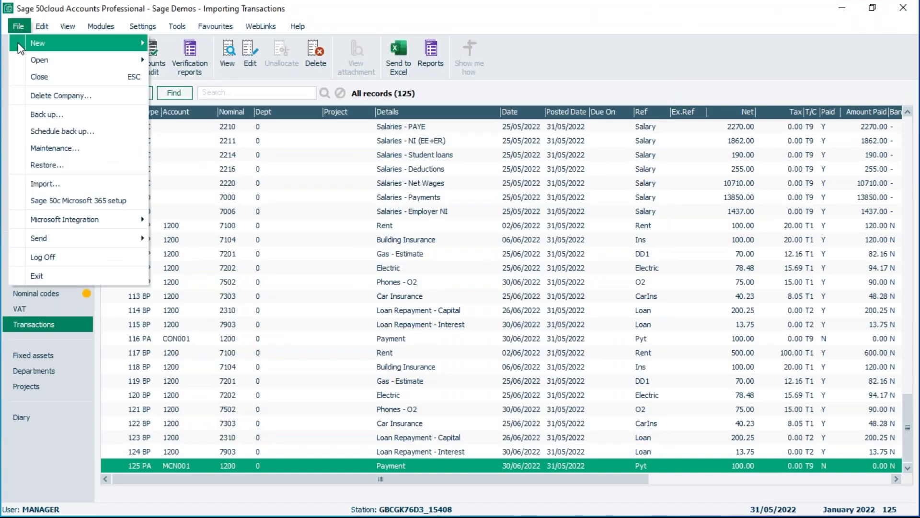
{"action": "left_click", "coordinate": [68, 182]}
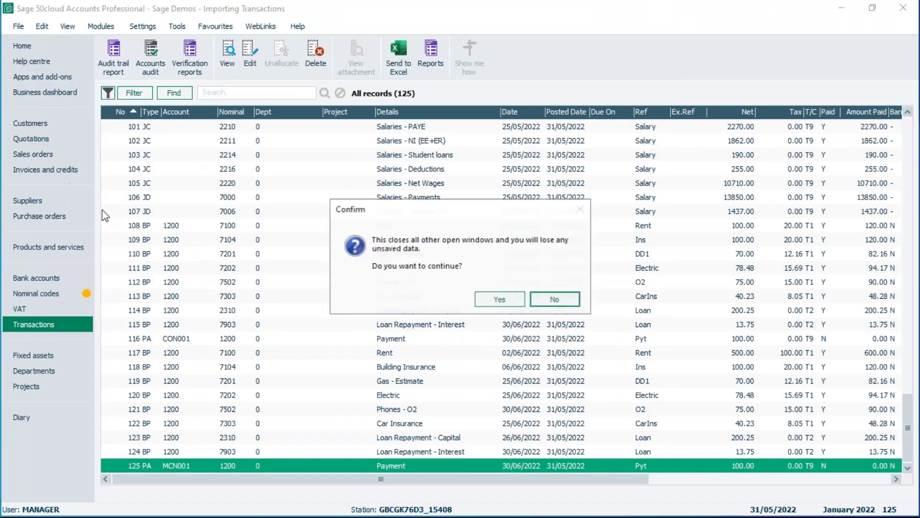
{"action": "left_click", "coordinate": [500, 299]}
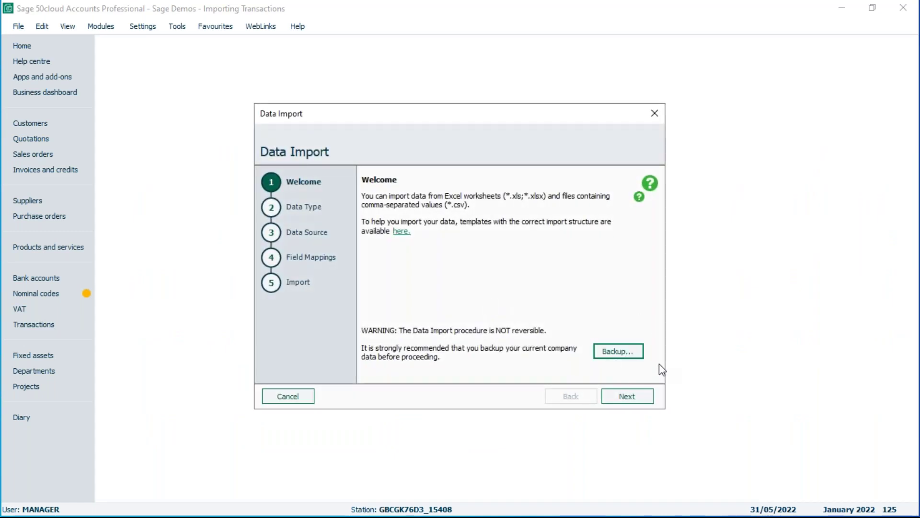
{"action": "left_click", "coordinate": [628, 397]}
{"action": "left_click", "coordinate": [410, 210]}
{"action": "left_click", "coordinate": [633, 394]}
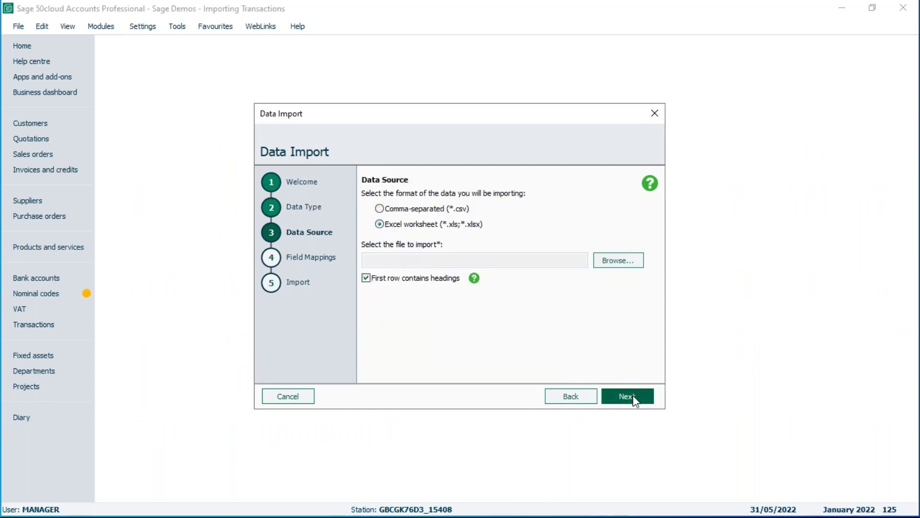
{"action": "left_click", "coordinate": [612, 263]}
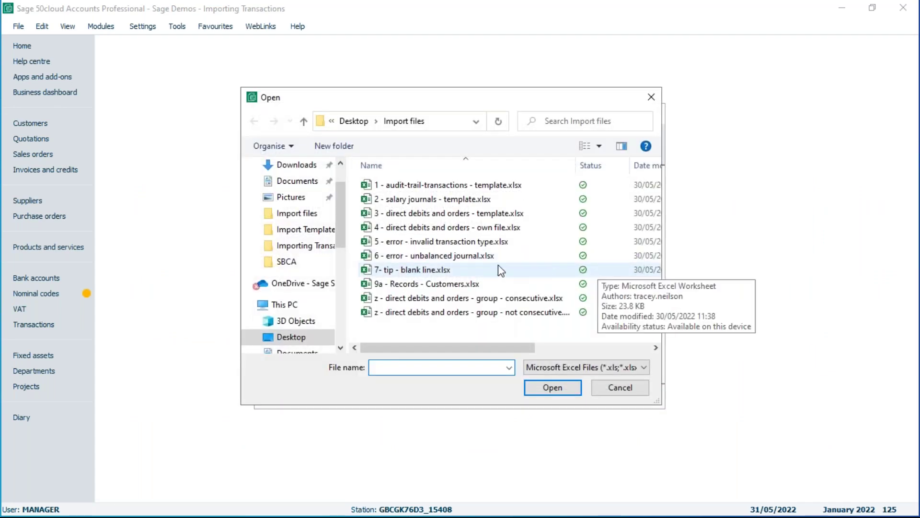
{"action": "left_click", "coordinate": [434, 242]}
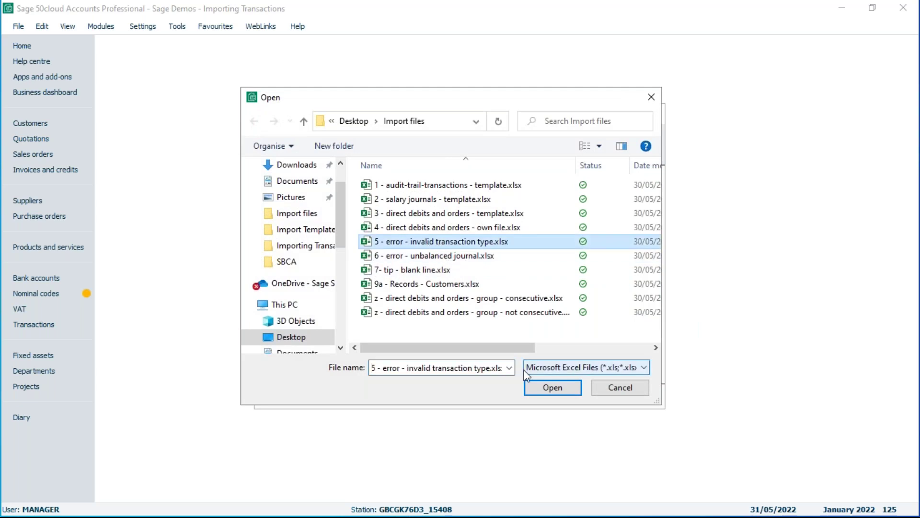
{"action": "left_click", "coordinate": [550, 386]}
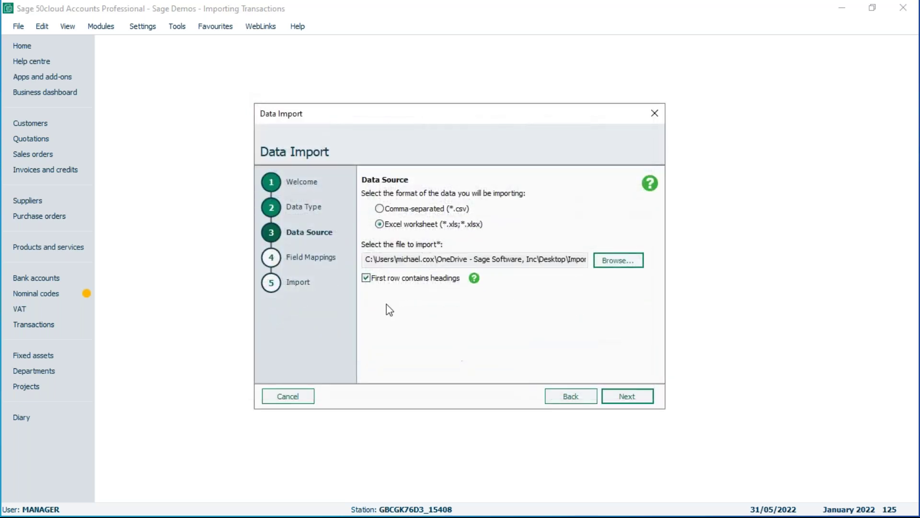
Step: Accept the existing field mappings and try to import the records from the invalid transaction type file
{"action": "left_click", "coordinate": [632, 400]}
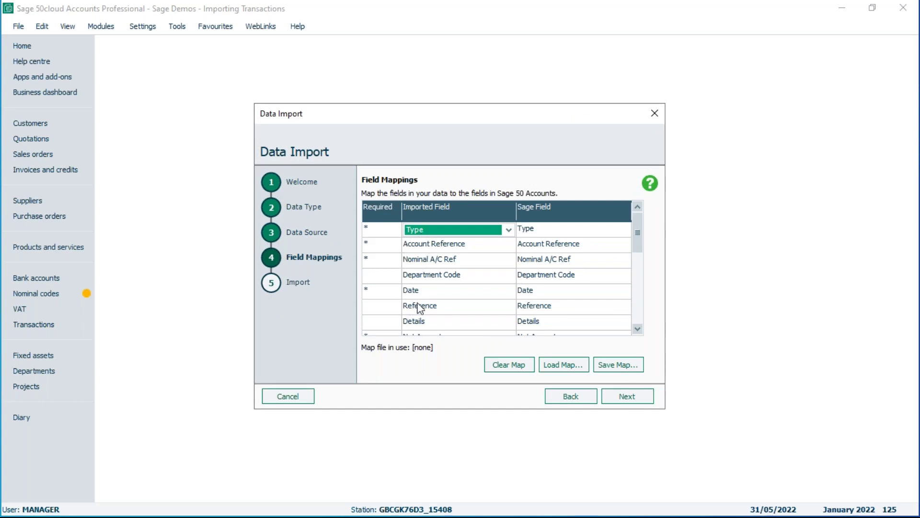
{"action": "left_click", "coordinate": [628, 398]}
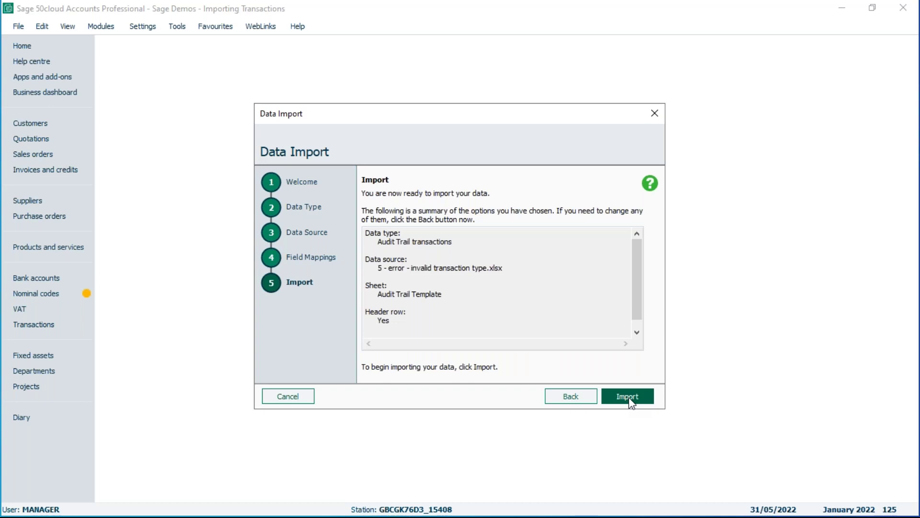
{"action": "left_click", "coordinate": [629, 398]}
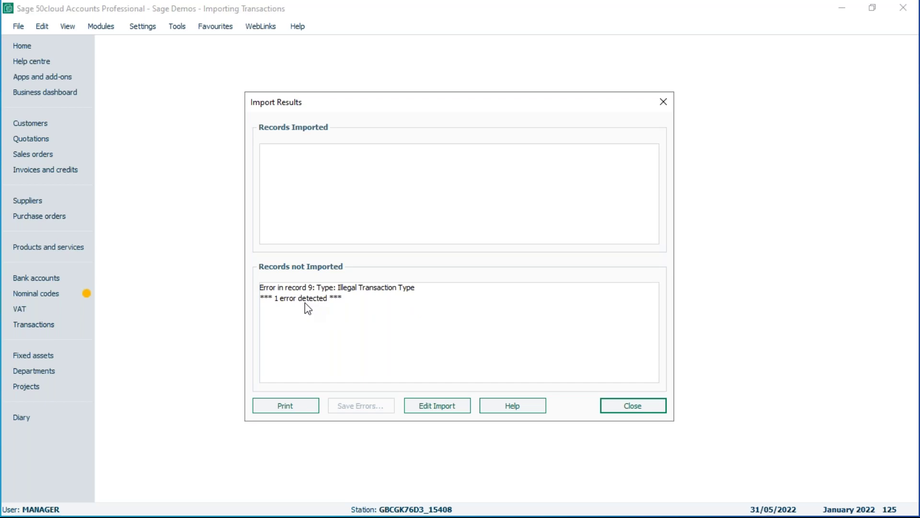
Step: Open the failed import file for editing, change the transaction type in cell A10 to PA, then close the workbook and import results
{"action": "left_click", "coordinate": [435, 409]}
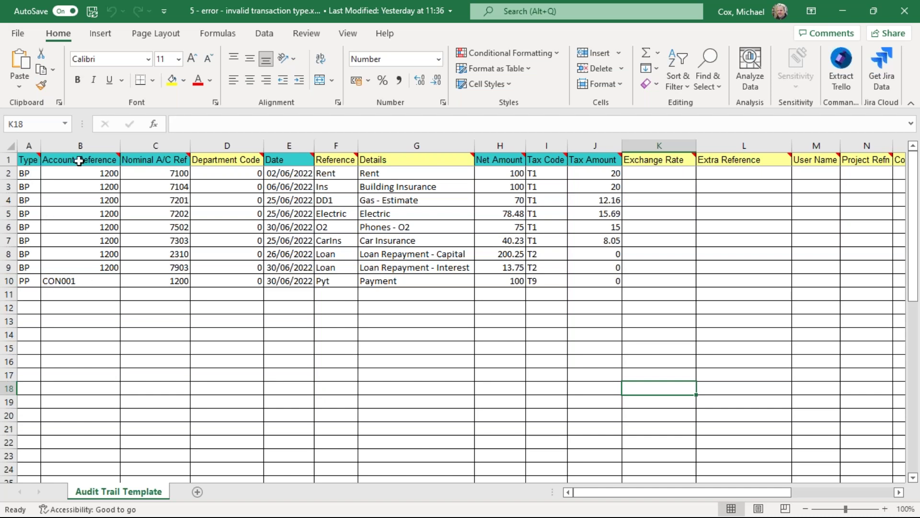
{"action": "mouse_move", "coordinate": [495, 163]}
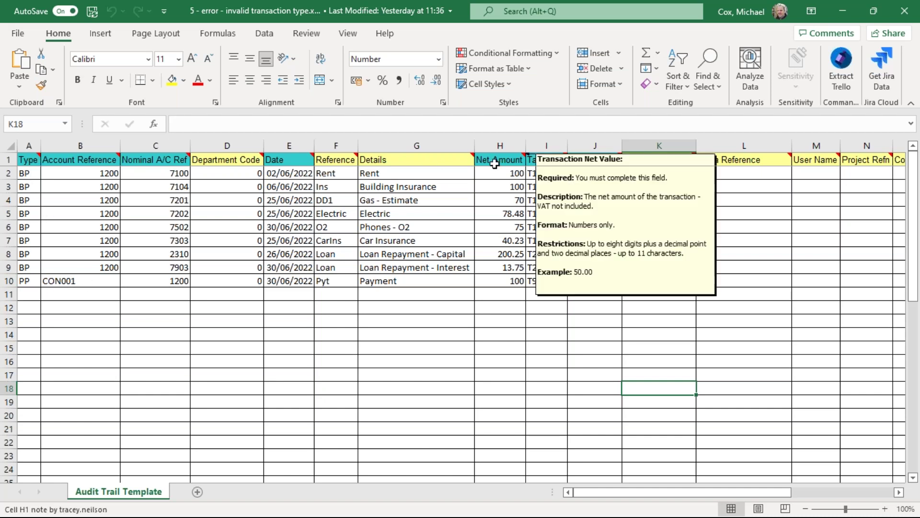
{"action": "double_click", "coordinate": [31, 282]}
{"action": "key", "text": "BackSpace"}
{"action": "type", "text": "A"}
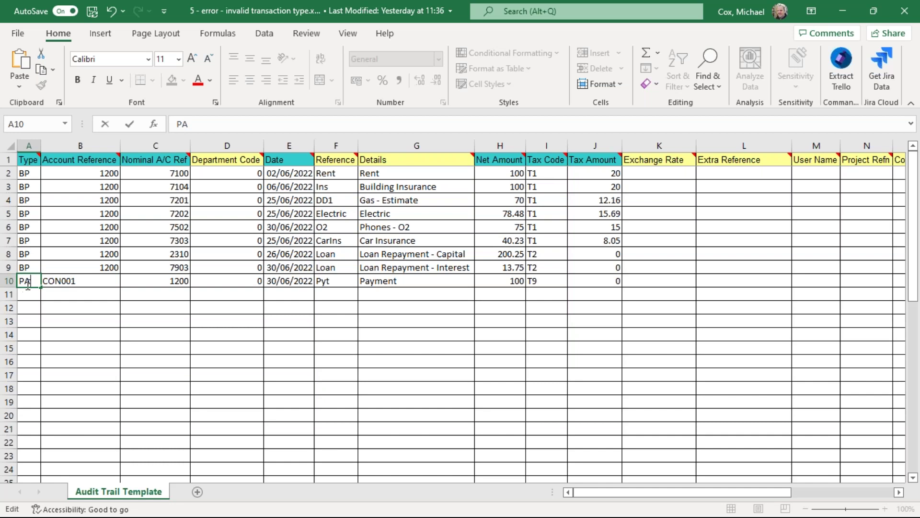
{"action": "left_click", "coordinate": [905, 17]}
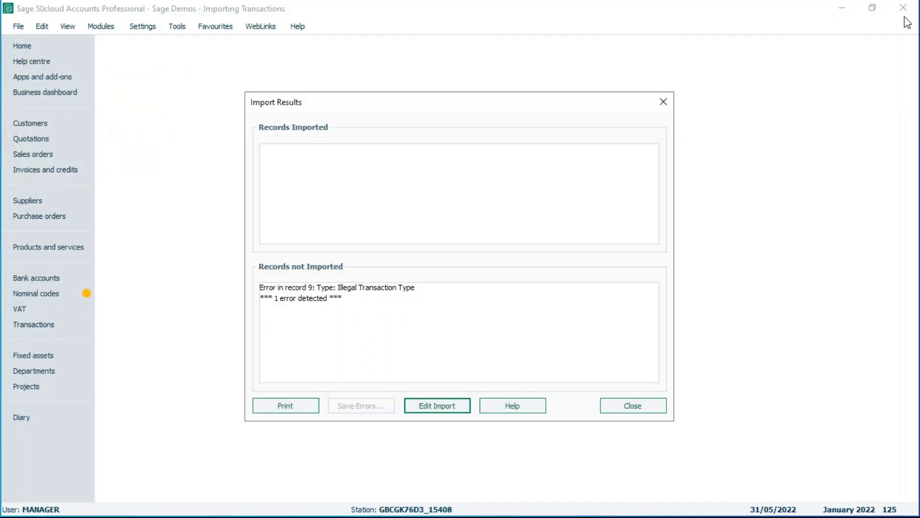
{"action": "left_click", "coordinate": [641, 408]}
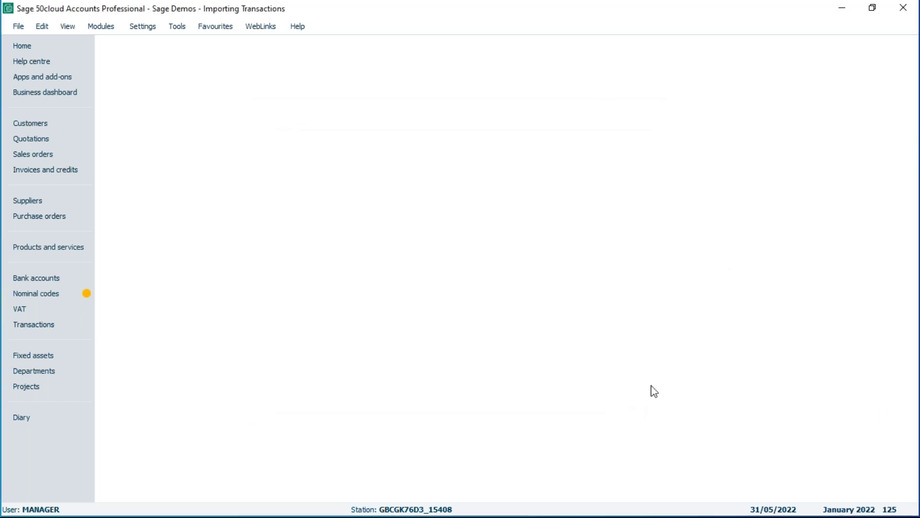
Step: Start a new Audit Trail transactions import using the corrected 5 - error - invalid transaction type.xlsx as its data source
{"action": "left_click", "coordinate": [16, 26]}
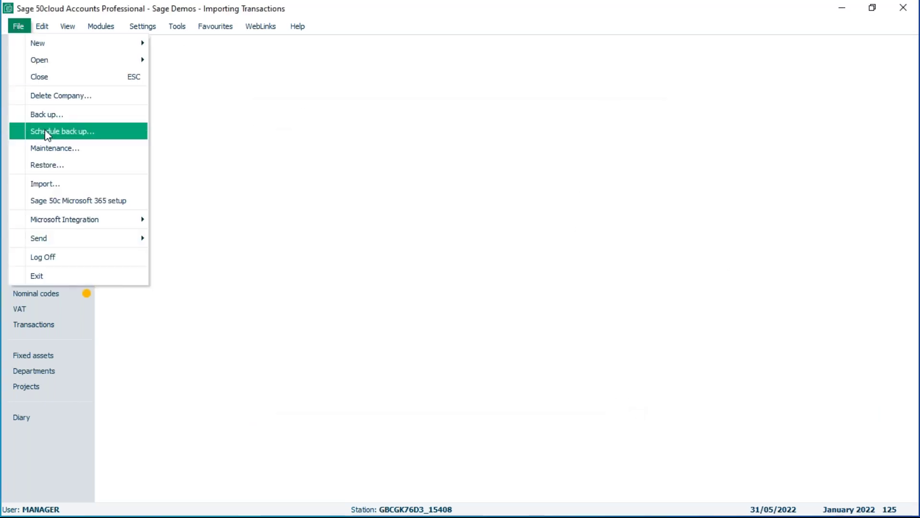
{"action": "left_click", "coordinate": [48, 183]}
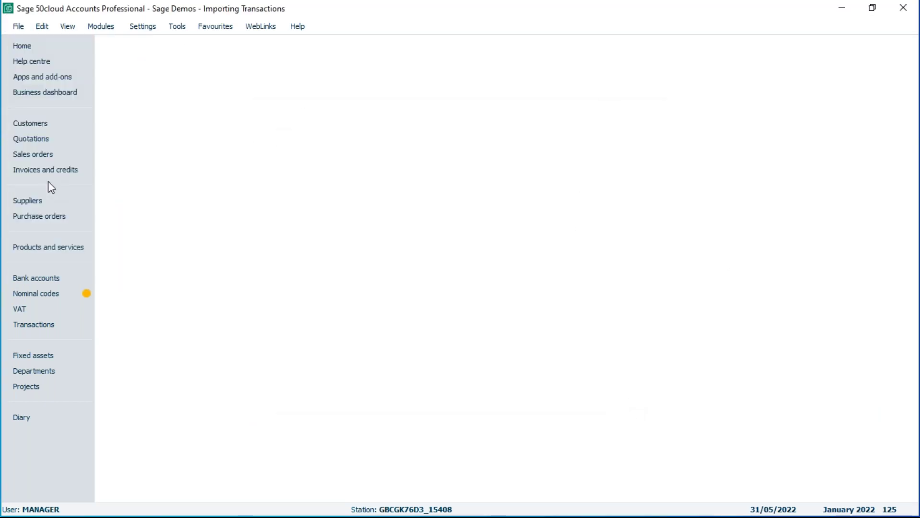
{"action": "left_click", "coordinate": [628, 397]}
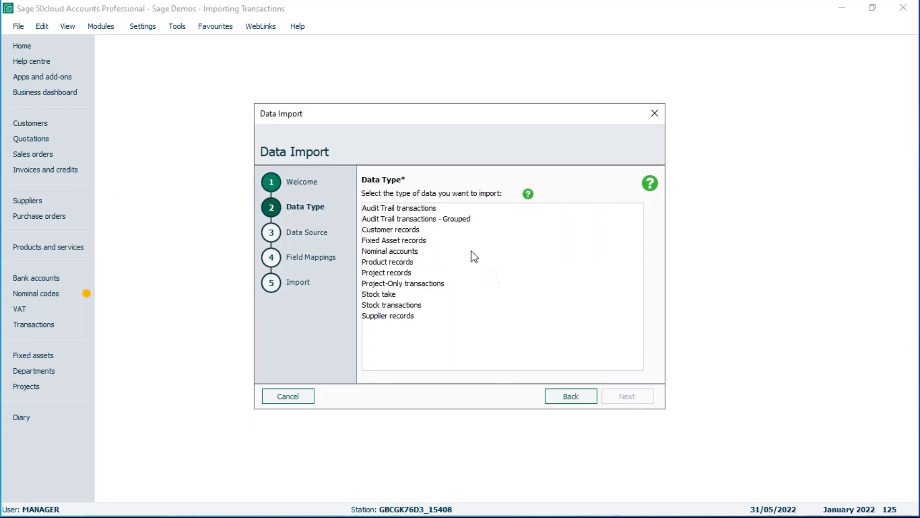
{"action": "left_click", "coordinate": [438, 208]}
{"action": "left_click", "coordinate": [638, 400]}
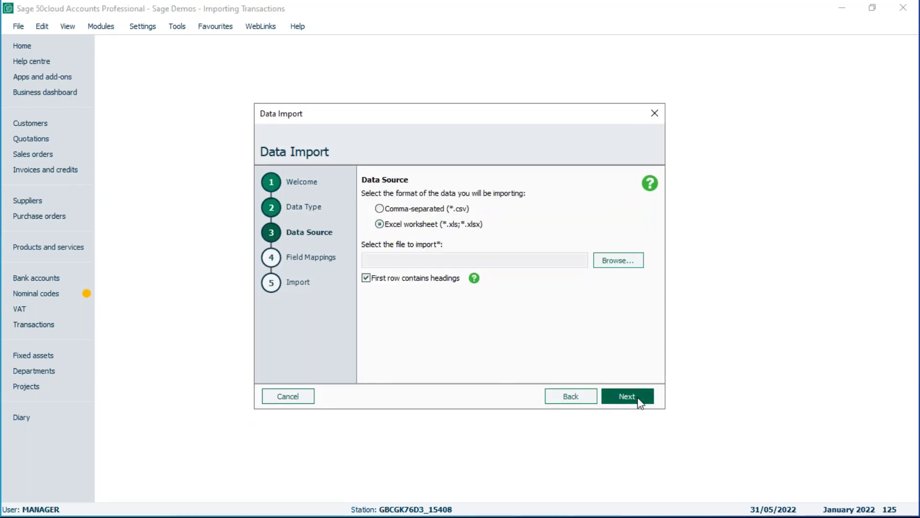
{"action": "left_click", "coordinate": [614, 263]}
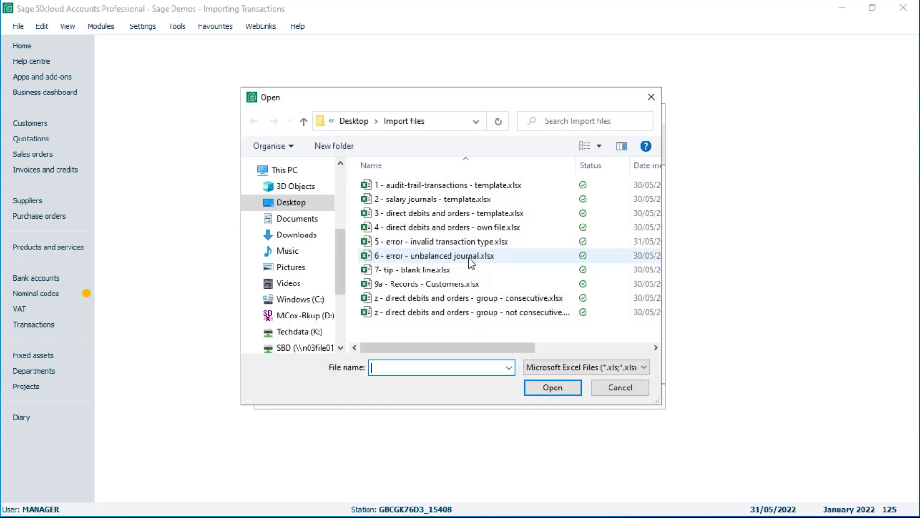
{"action": "left_click", "coordinate": [429, 242]}
{"action": "left_click", "coordinate": [552, 390]}
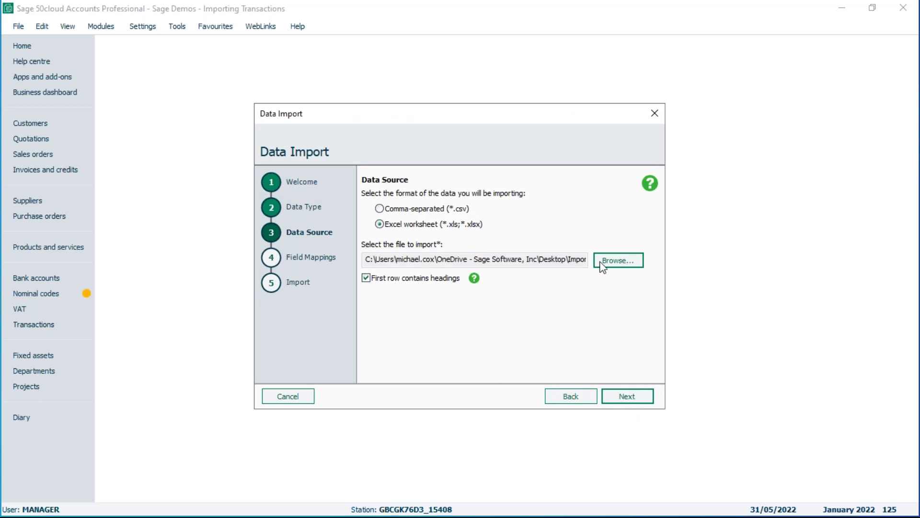
Step: Keep the field mappings, import the corrected payment records, review the import results and close them
{"action": "left_click", "coordinate": [626, 398]}
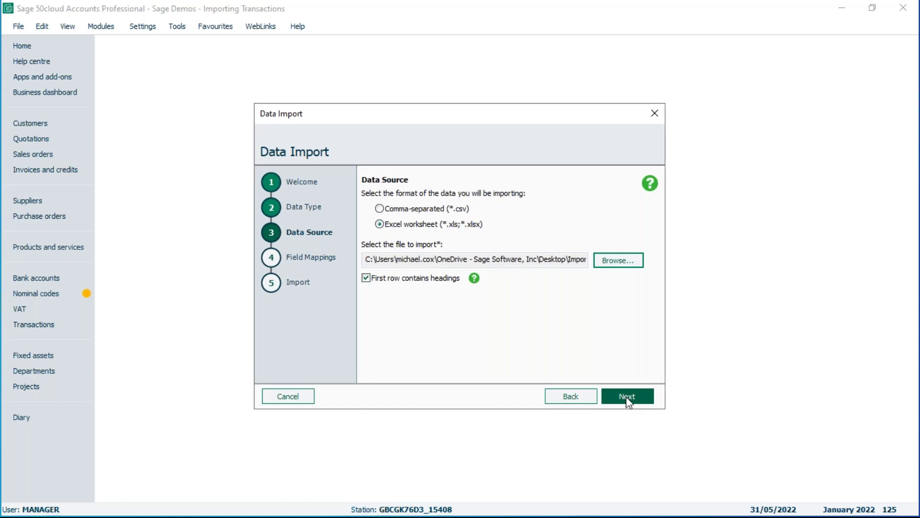
{"action": "left_click", "coordinate": [627, 401]}
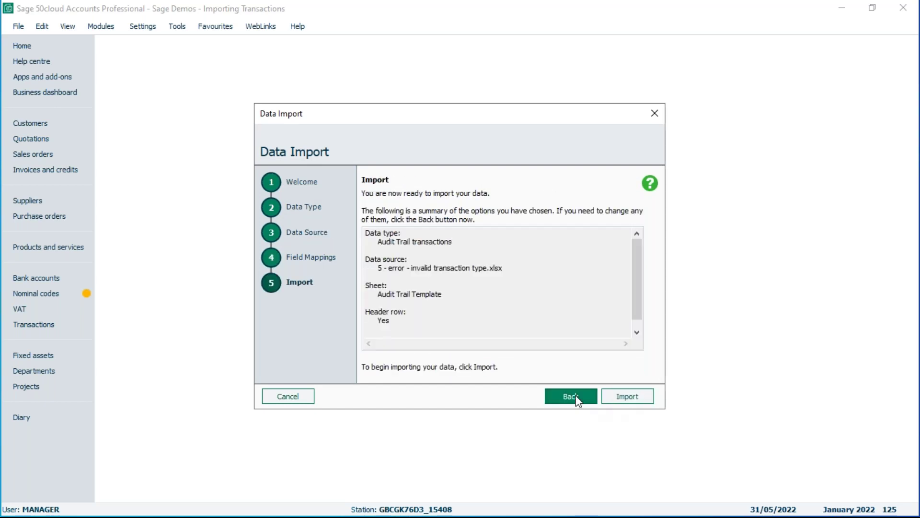
{"action": "left_click", "coordinate": [576, 395]}
{"action": "left_click", "coordinate": [628, 399]}
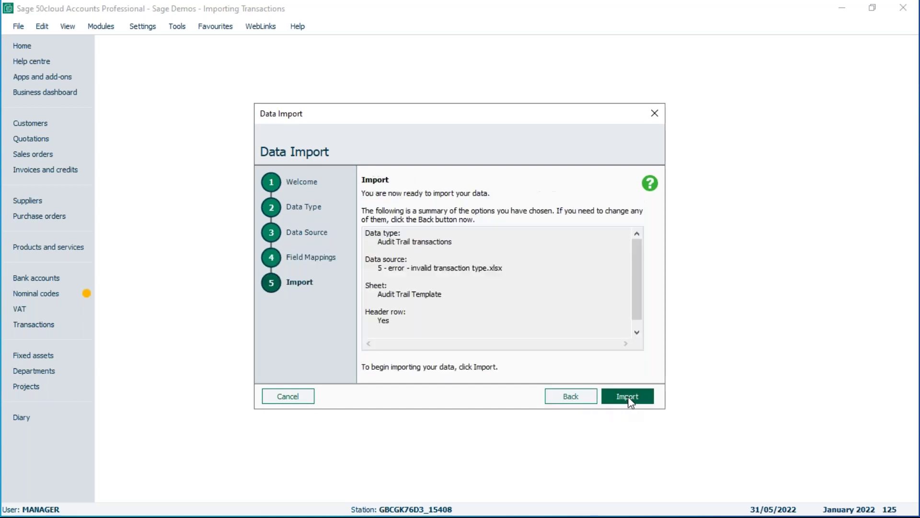
{"action": "left_click", "coordinate": [628, 396]}
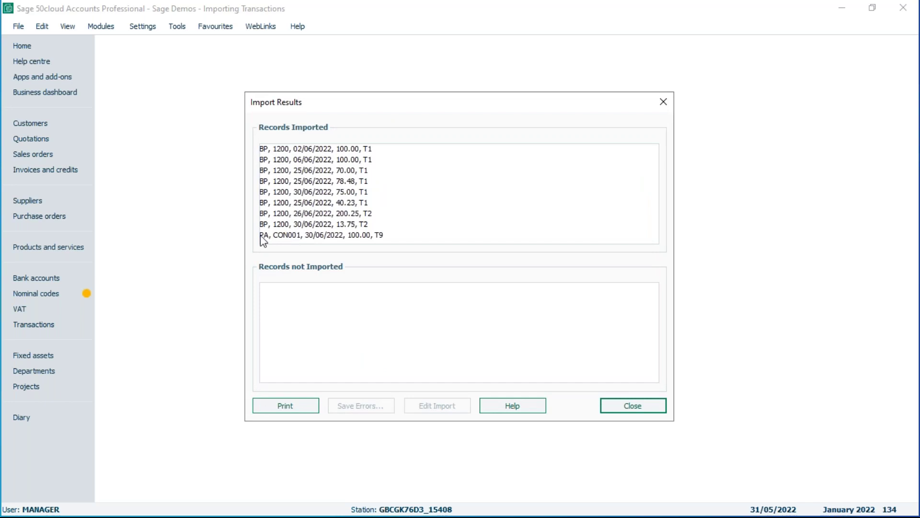
{"action": "left_click", "coordinate": [633, 406]}
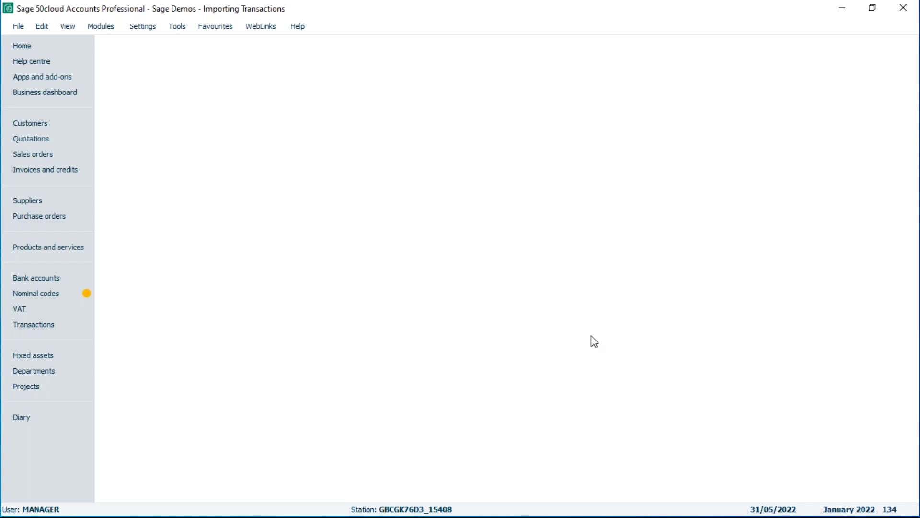
Step: Switch to the Import files folder, examine the journal dates and net amounts in 6 - error - unbalanced journal.xlsx in Excel and close it
{"action": "key", "text": "alt+Tab"}
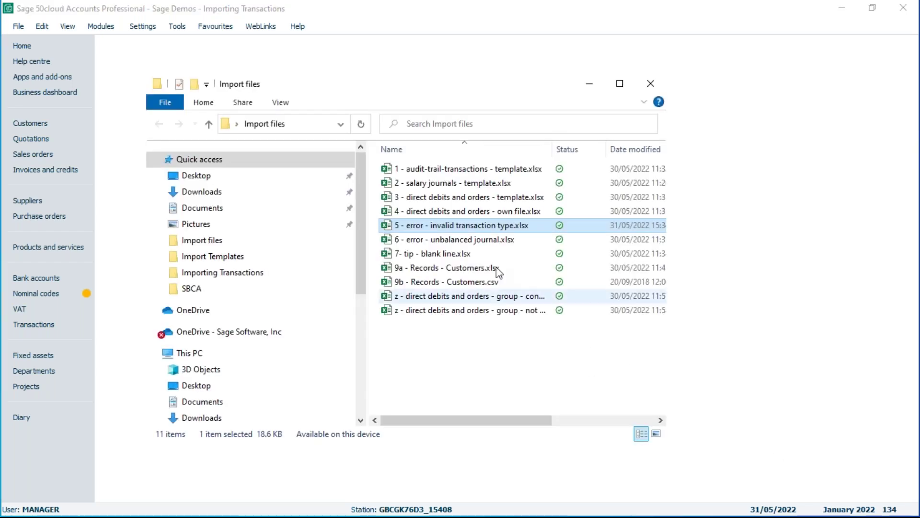
{"action": "left_click", "coordinate": [426, 240]}
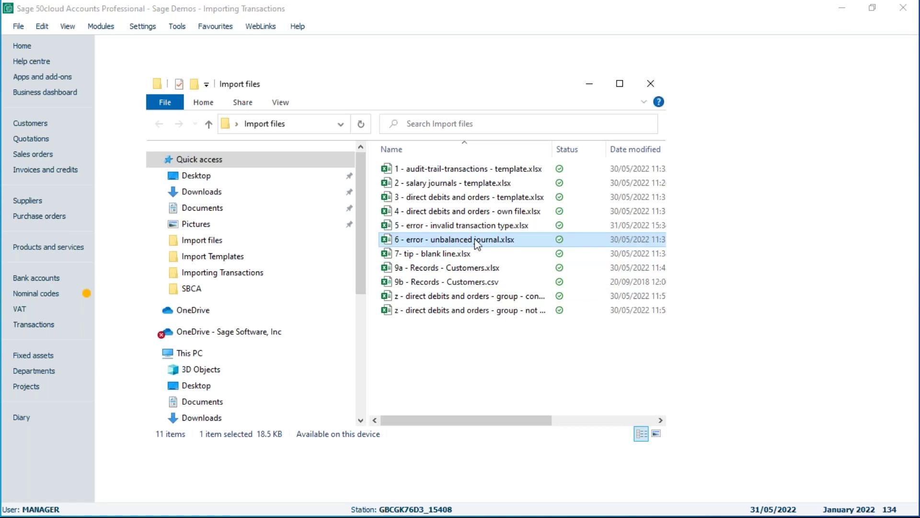
{"action": "double_click", "coordinate": [454, 242]}
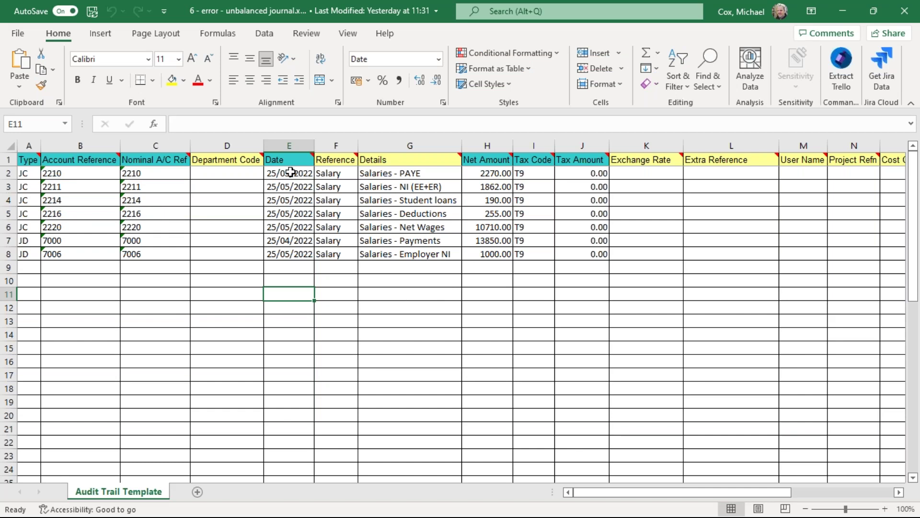
{"action": "left_click", "coordinate": [297, 242]}
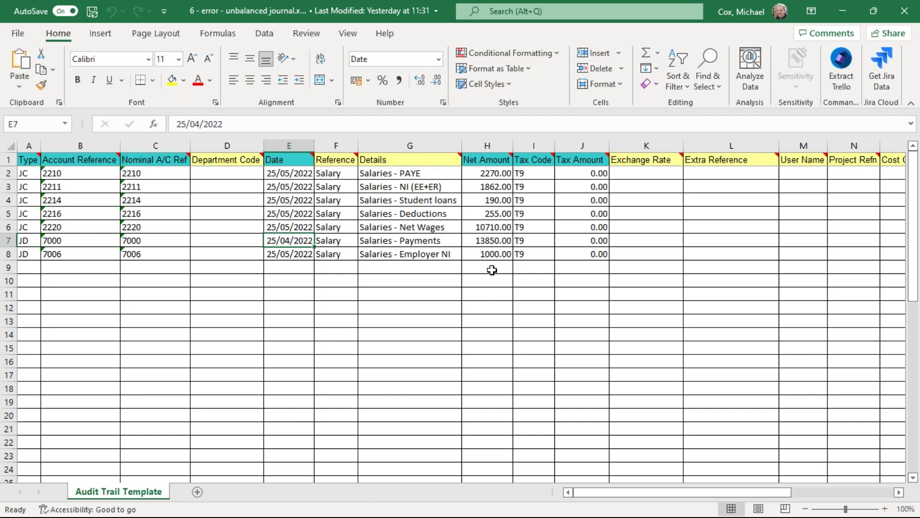
{"action": "left_click", "coordinate": [904, 10]}
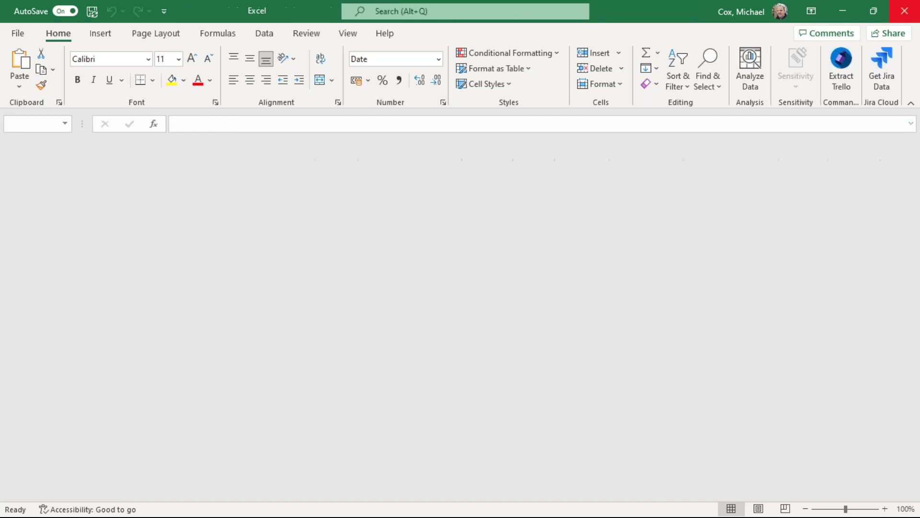
{"action": "left_click", "coordinate": [905, 11]}
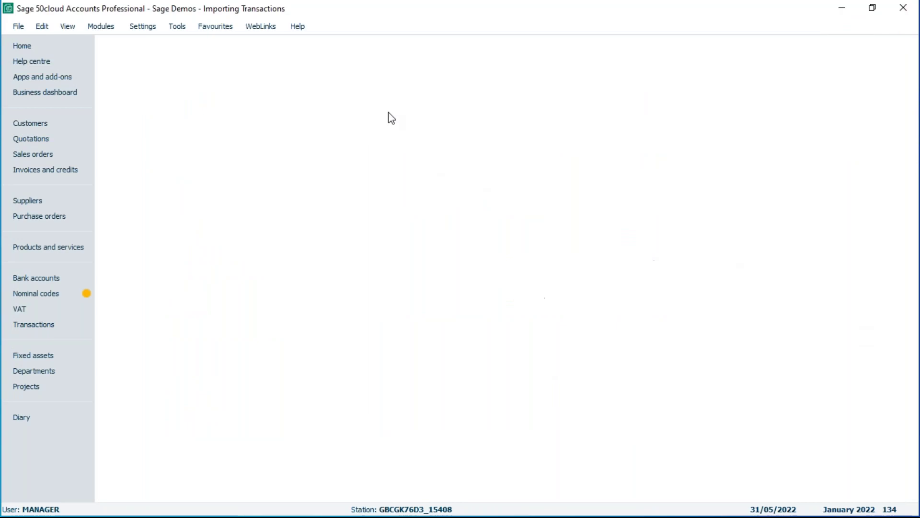
Step: Start an Audit Trail transactions import using the Excel worksheet 6 - error - unbalanced journal.xlsx as its data source
{"action": "left_click", "coordinate": [18, 27]}
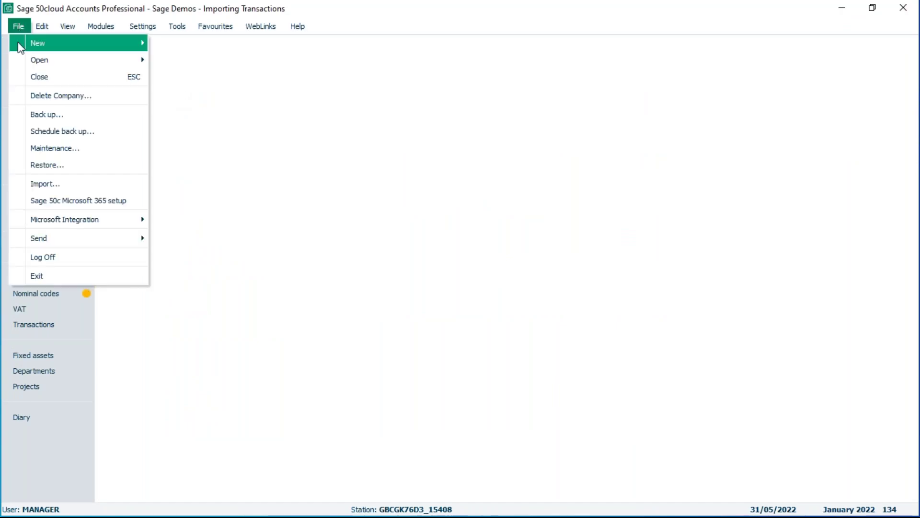
{"action": "left_click", "coordinate": [37, 183]}
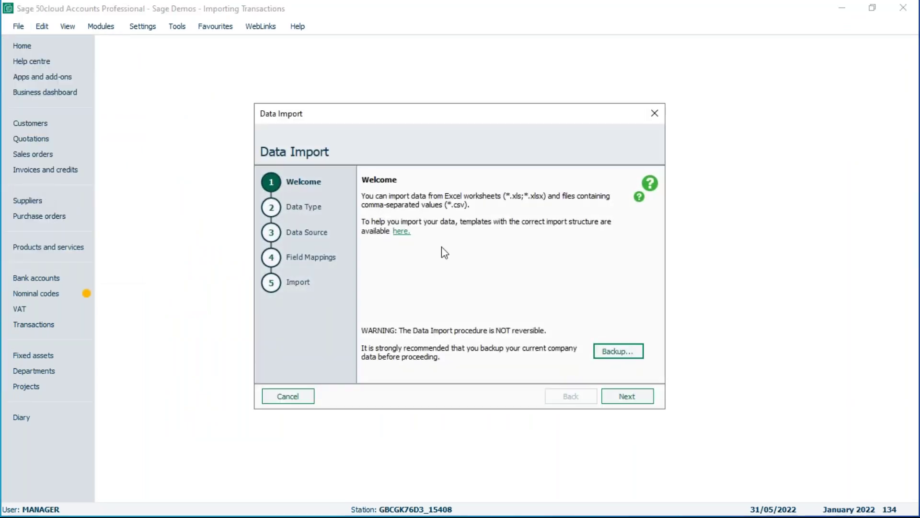
{"action": "left_click", "coordinate": [626, 396]}
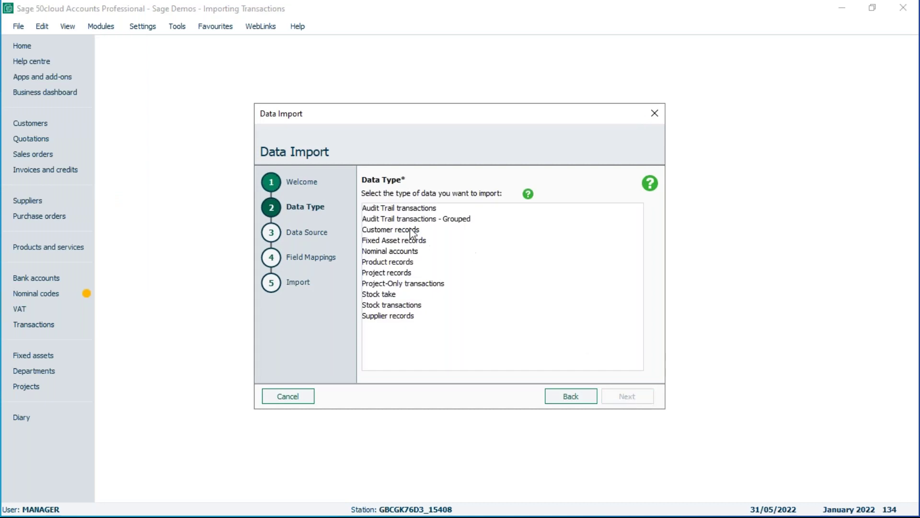
{"action": "left_click", "coordinate": [402, 209]}
{"action": "left_click", "coordinate": [626, 396]}
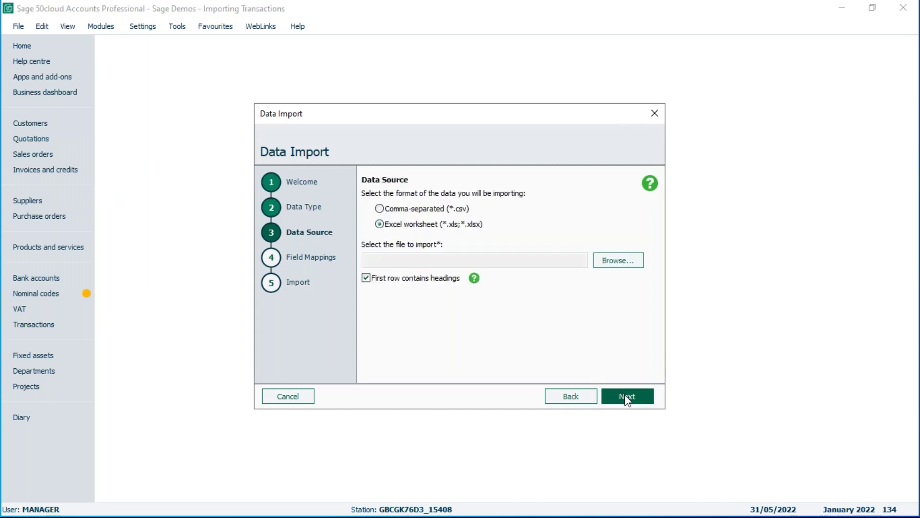
{"action": "left_click", "coordinate": [618, 263]}
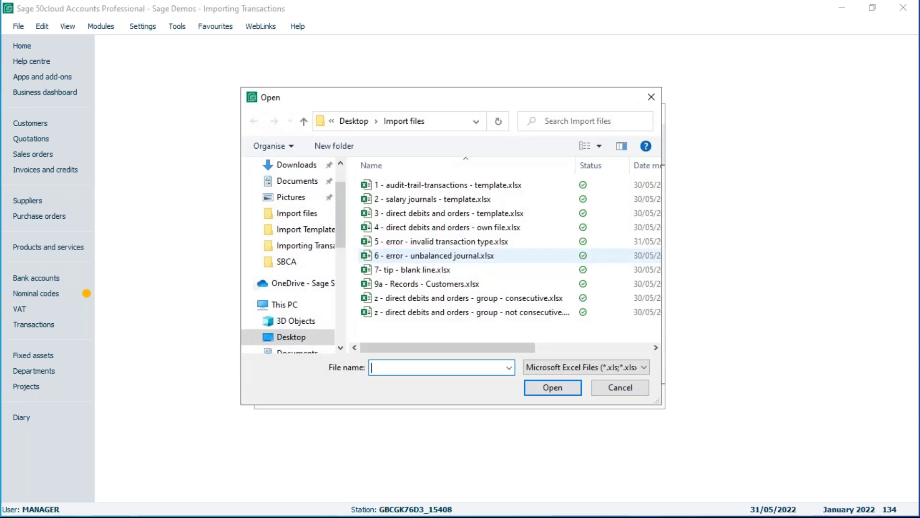
{"action": "left_click", "coordinate": [438, 257]}
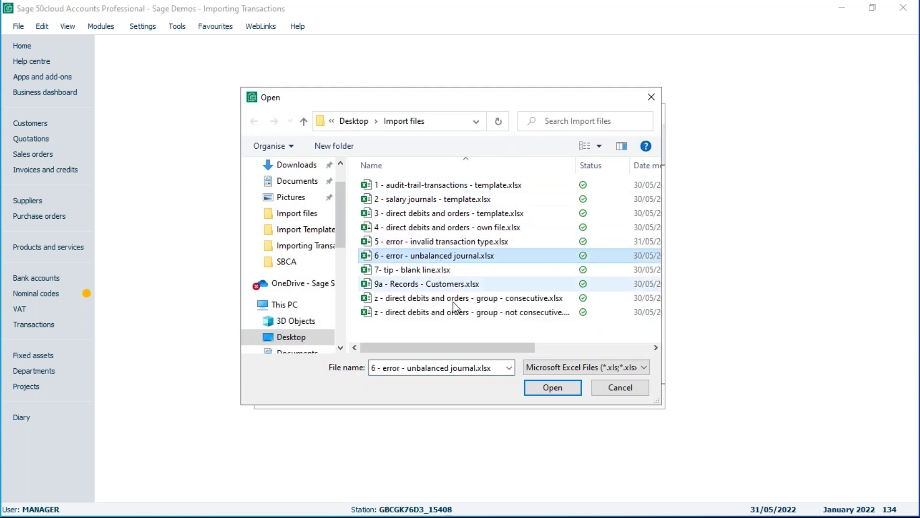
{"action": "left_click", "coordinate": [551, 387]}
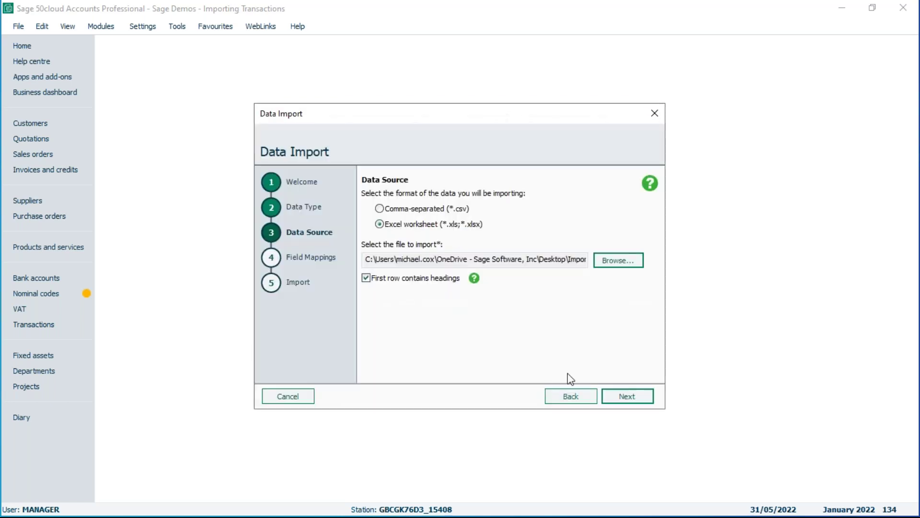
Step: Keep the field mappings, import the salary journal records and review the errors for the records not imported
{"action": "left_click", "coordinate": [628, 396]}
{"action": "left_click", "coordinate": [627, 396]}
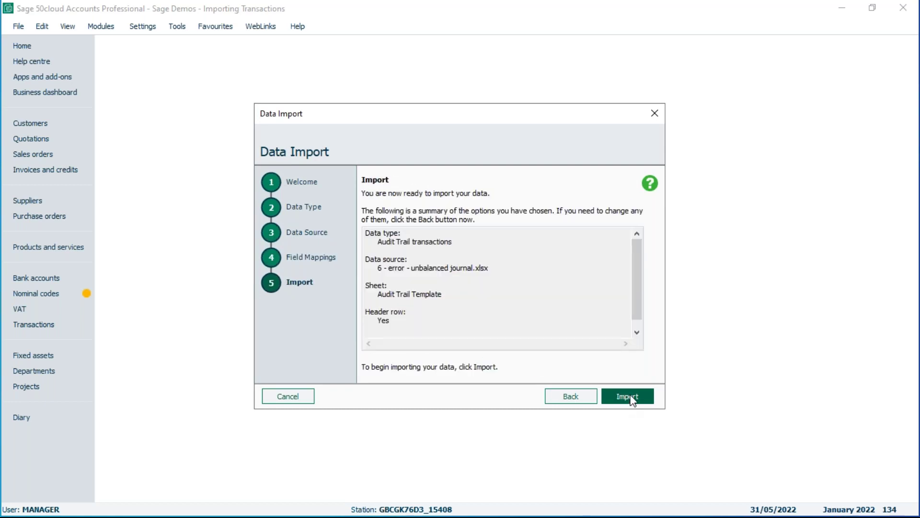
{"action": "left_click", "coordinate": [631, 398]}
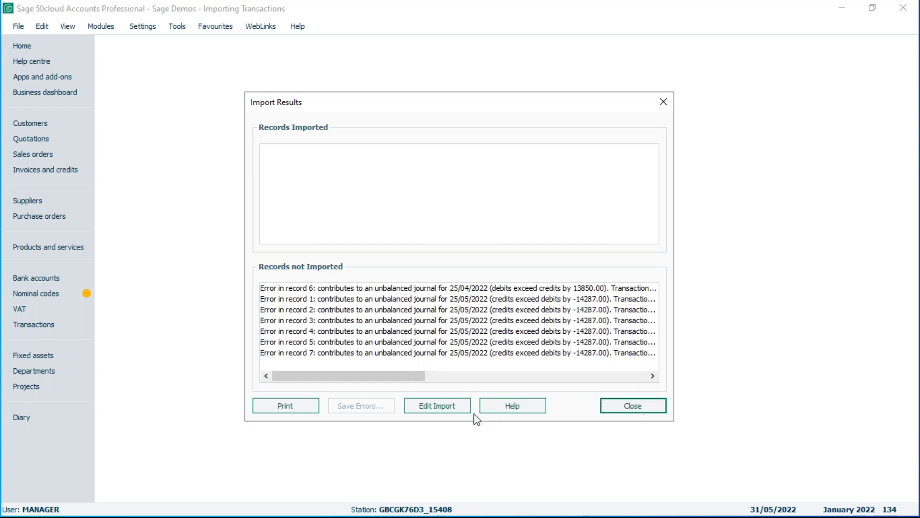
Step: Open the failed import file for editing, change the date in cell E7 to 25/05/2022, and close the workbook and import results
{"action": "left_click", "coordinate": [441, 407]}
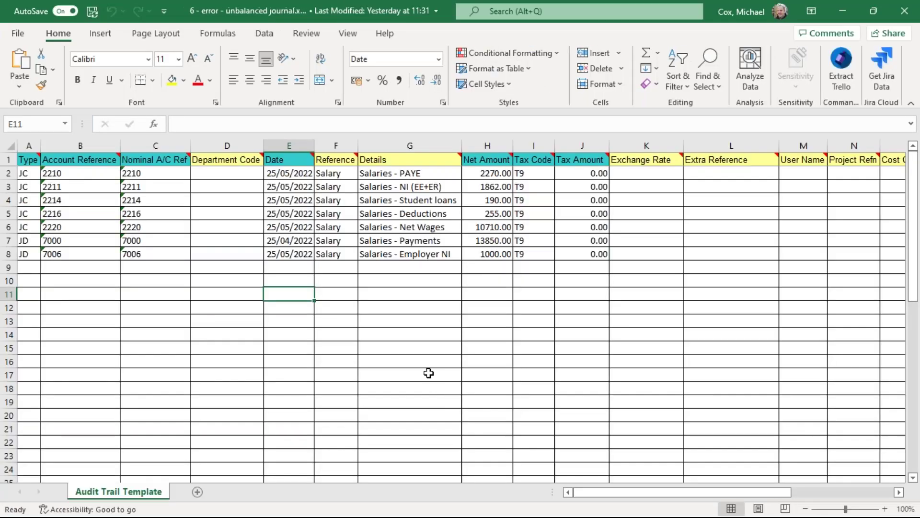
{"action": "double_click", "coordinate": [287, 240]}
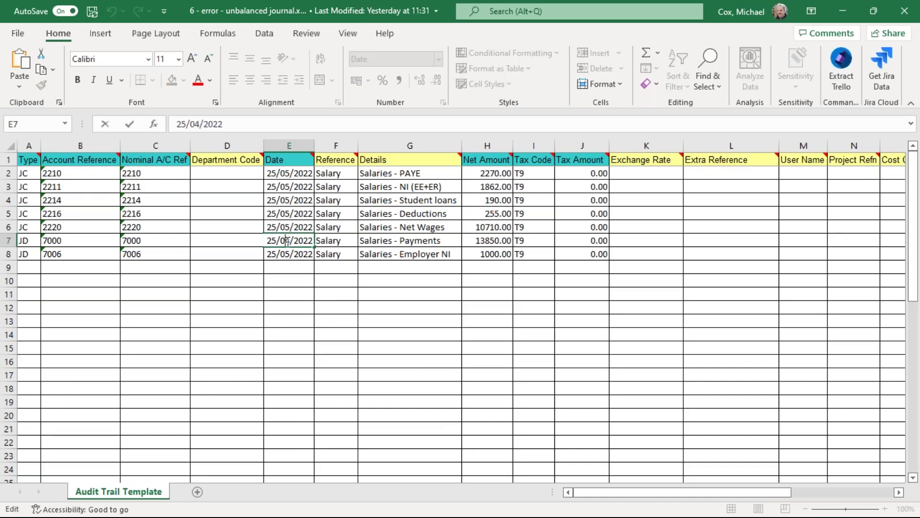
{"action": "key", "text": "BackSpace"}
{"action": "type", "text": "5"}
{"action": "left_click", "coordinate": [904, 10]}
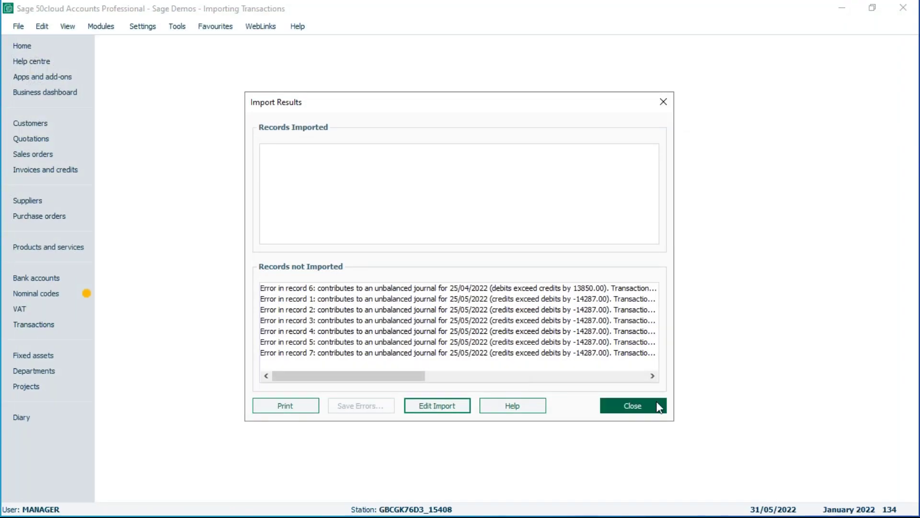
{"action": "left_click", "coordinate": [639, 409]}
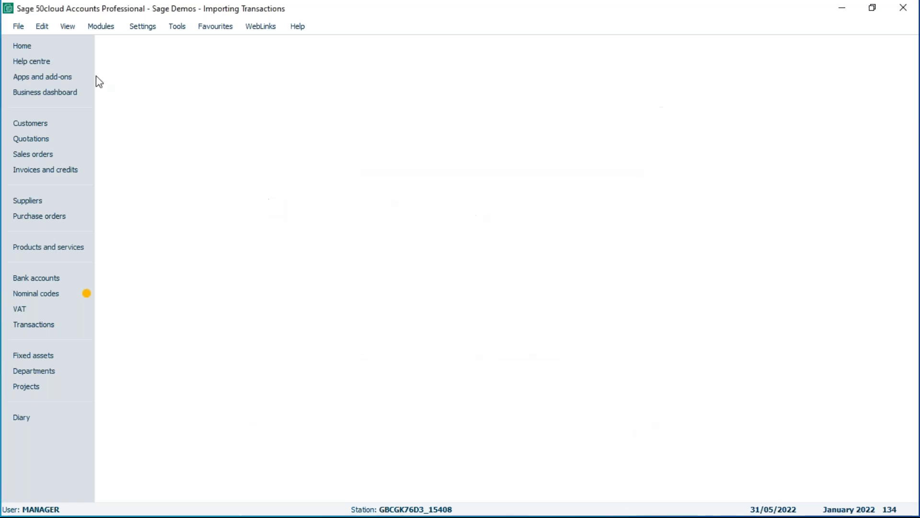
Step: Start a new Audit Trail transactions import using the edited 6 - error - unbalanced journal.xlsx as its data source
{"action": "left_click", "coordinate": [16, 27]}
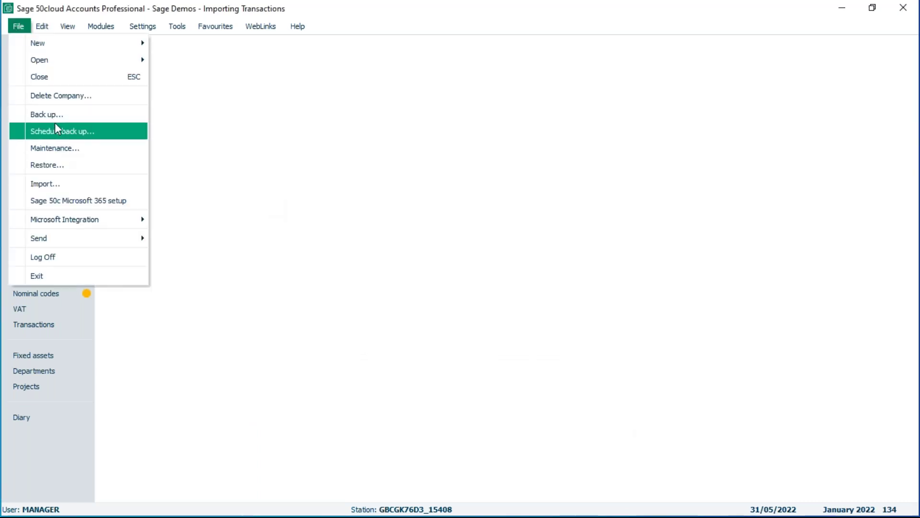
{"action": "left_click", "coordinate": [44, 183]}
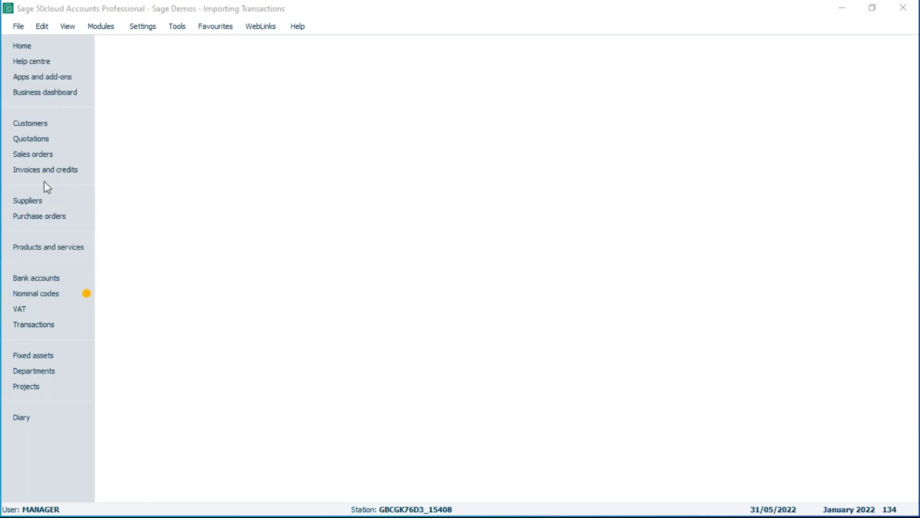
{"action": "left_click", "coordinate": [628, 397]}
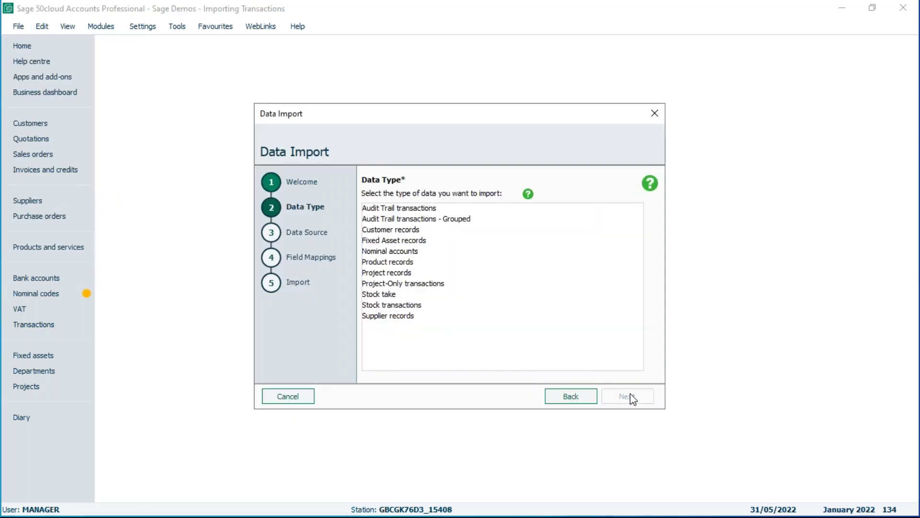
{"action": "left_click", "coordinate": [426, 211]}
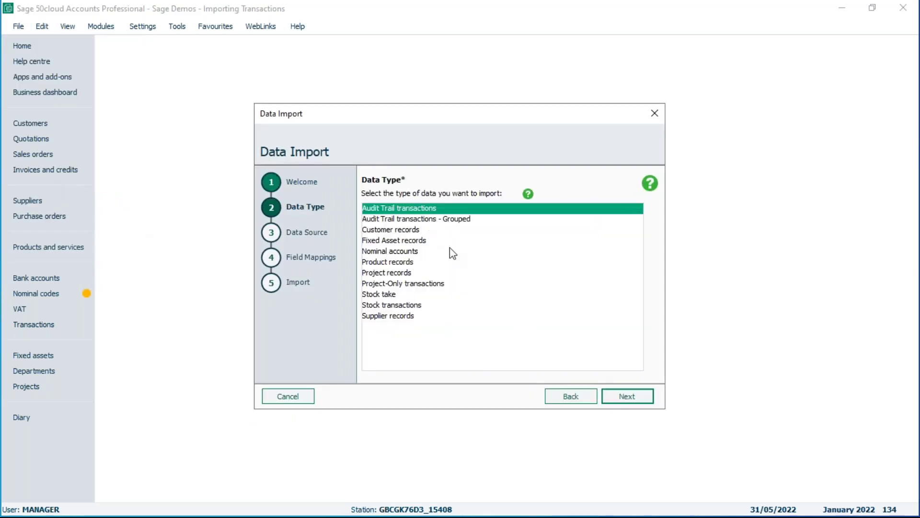
{"action": "left_click", "coordinate": [627, 396]}
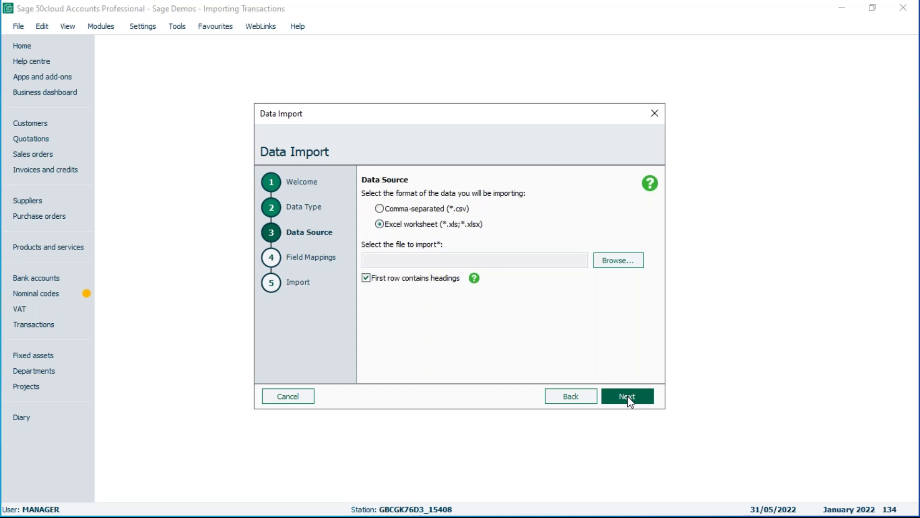
{"action": "left_click", "coordinate": [625, 264]}
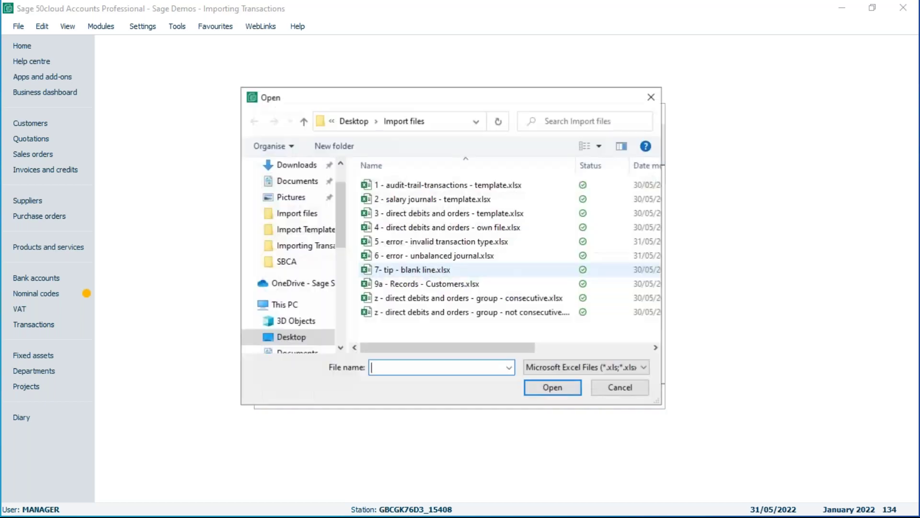
{"action": "left_click", "coordinate": [461, 257]}
{"action": "left_click", "coordinate": [549, 387]}
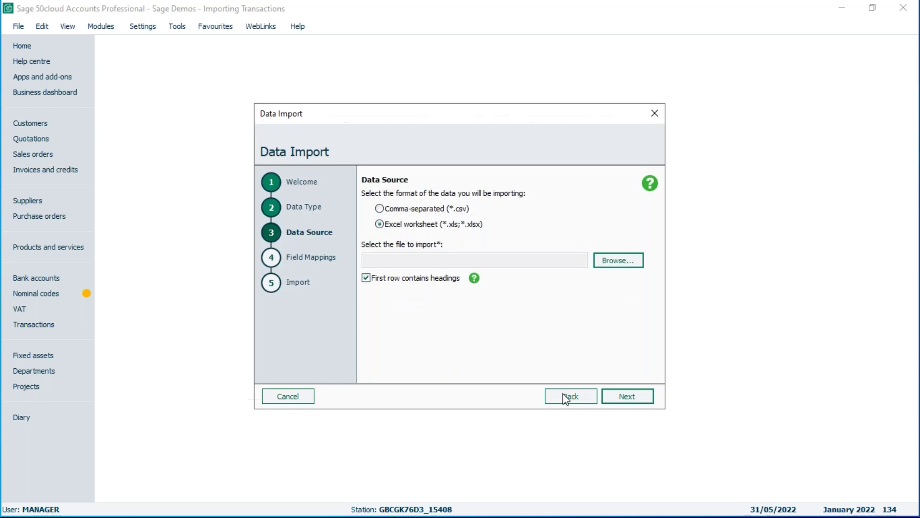
Step: Keep the field mappings, import the date-corrected salary journals, review the import results and close them
{"action": "left_click", "coordinate": [623, 398]}
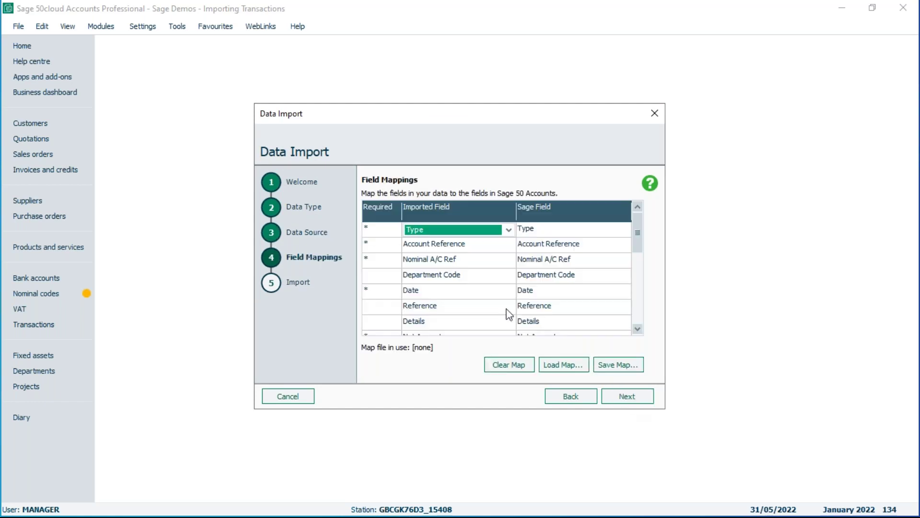
{"action": "left_click", "coordinate": [637, 401]}
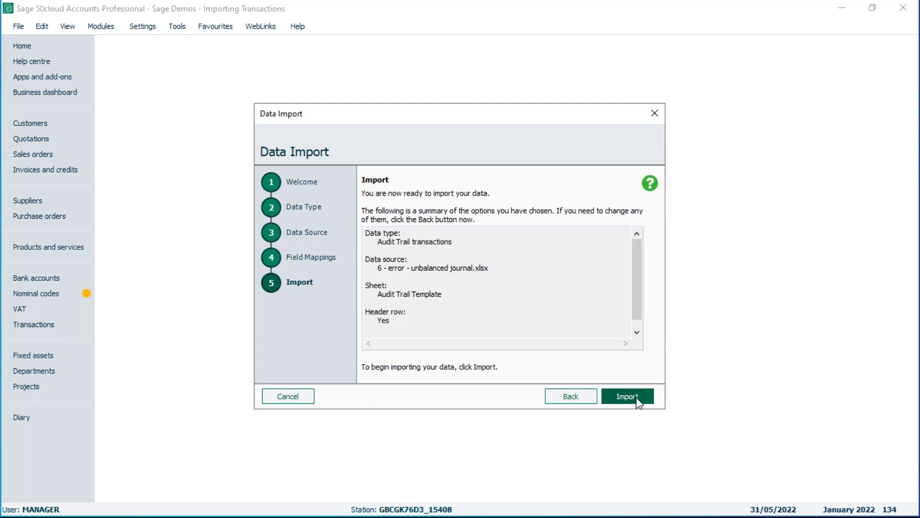
{"action": "left_click", "coordinate": [628, 397]}
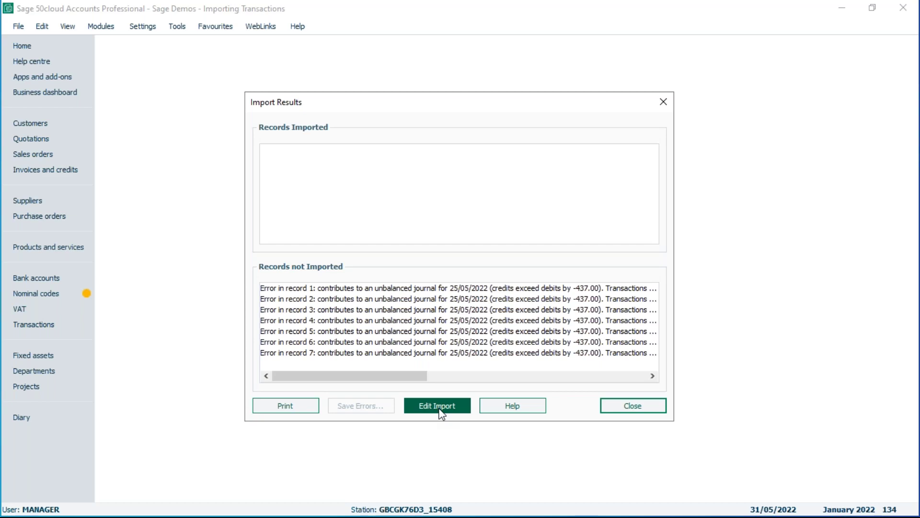
{"action": "left_click", "coordinate": [642, 410]}
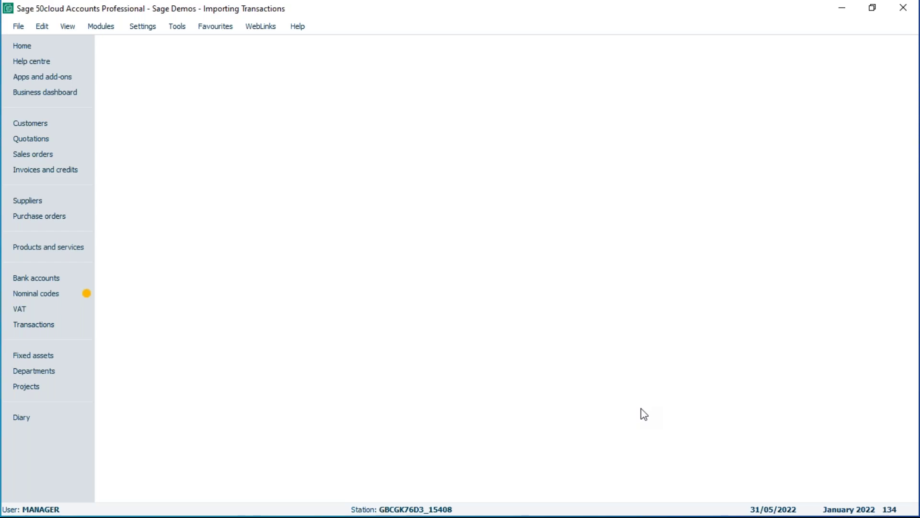
Step: Switch to the Import files folder, open 7- tip - blank line.xlsx in Excel and insert a blank row at row 15
{"action": "key", "text": "alt+Tab"}
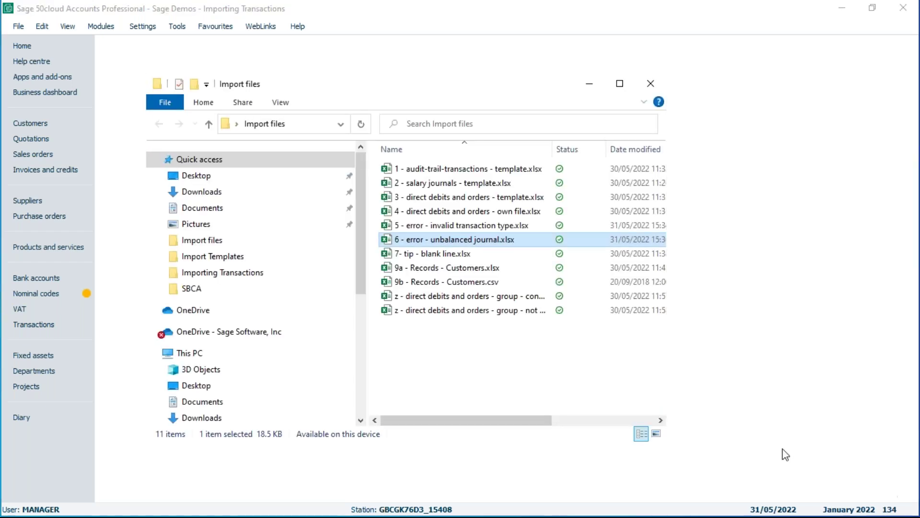
{"action": "left_click", "coordinate": [436, 256]}
{"action": "double_click", "coordinate": [432, 256]}
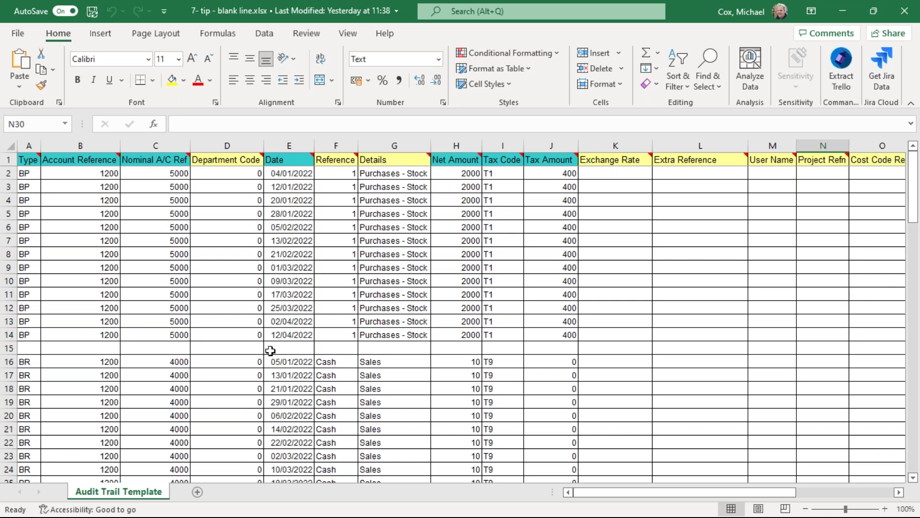
{"action": "right_click", "coordinate": [9, 348]}
{"action": "left_click", "coordinate": [48, 220]}
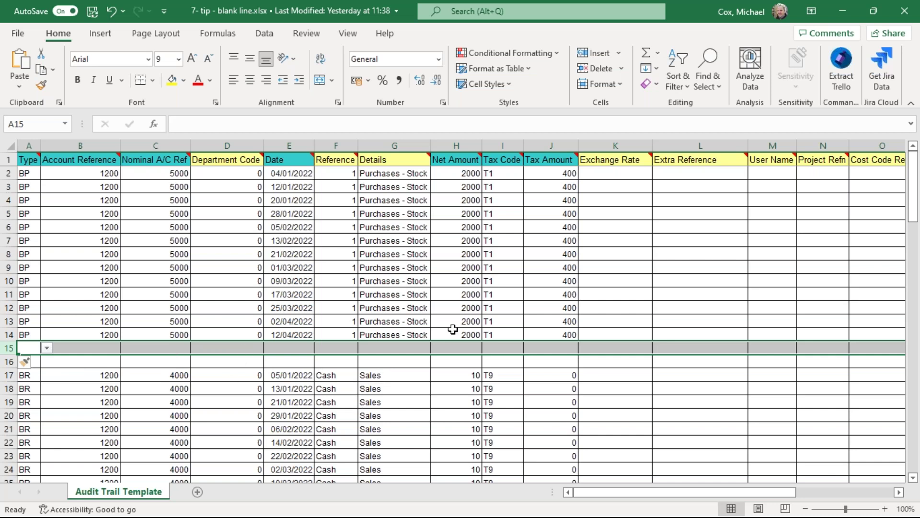
Step: Examine the blank lines between the transaction groups, and close the workbook and the Import files folder
{"action": "left_click_drag", "start_coordinate": [913, 194], "coordinate": [914, 264]}
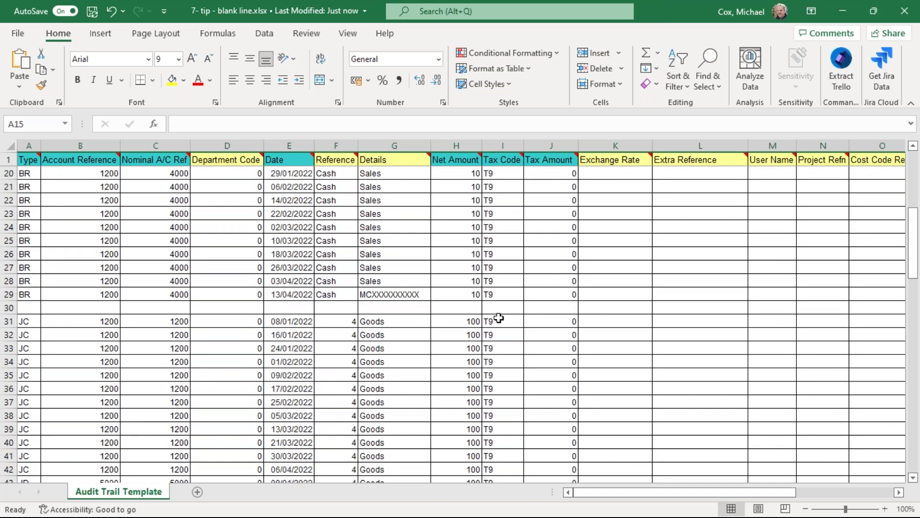
{"action": "left_click_drag", "start_coordinate": [914, 254], "coordinate": [914, 194]}
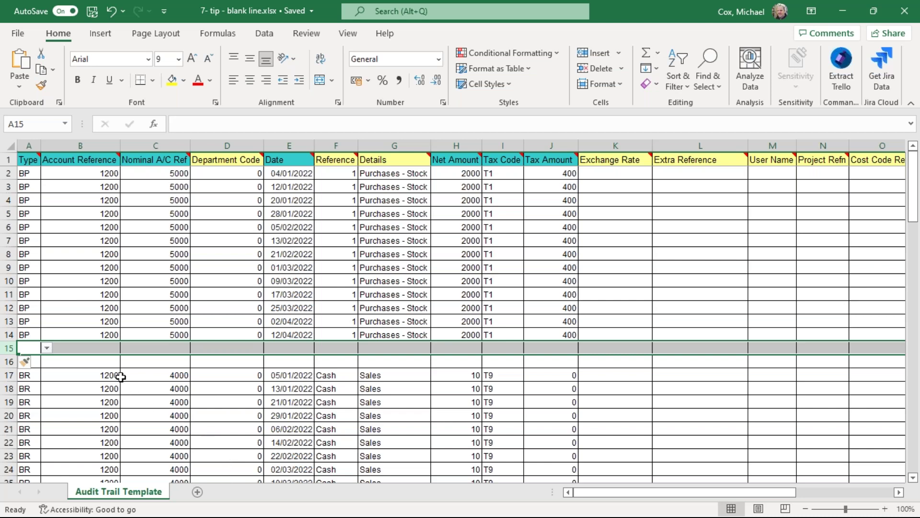
{"action": "left_click", "coordinate": [904, 10]}
{"action": "left_click", "coordinate": [904, 10]}
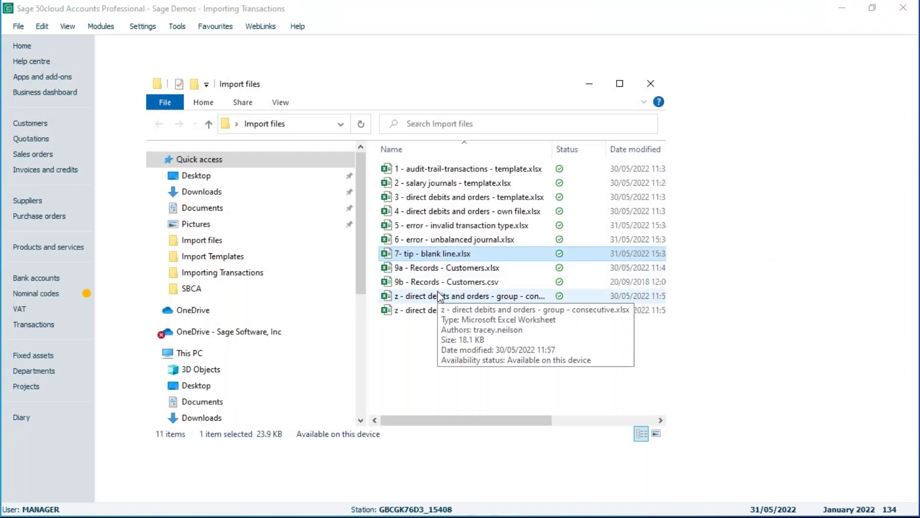
{"action": "left_click", "coordinate": [650, 83]}
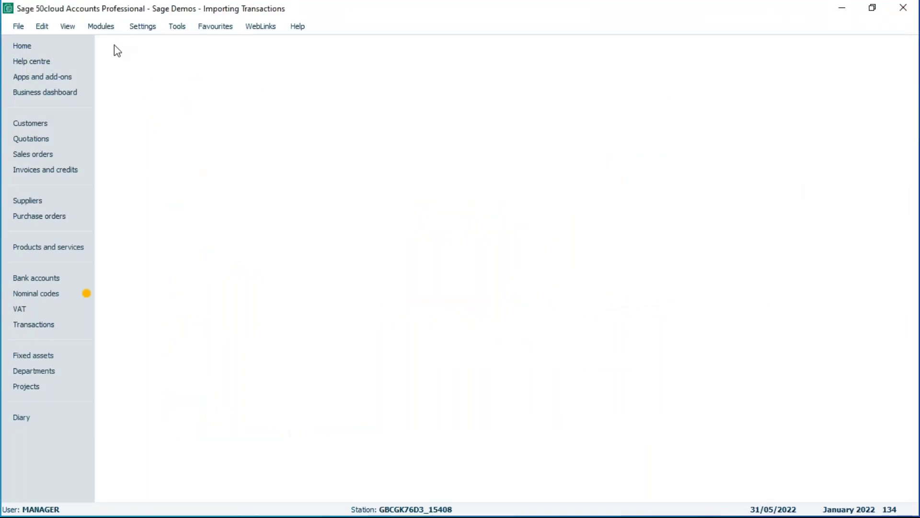
Step: Start a new Audit Trail transactions import with 7- tip - blank line.xlsx as its data source
{"action": "left_click", "coordinate": [18, 26]}
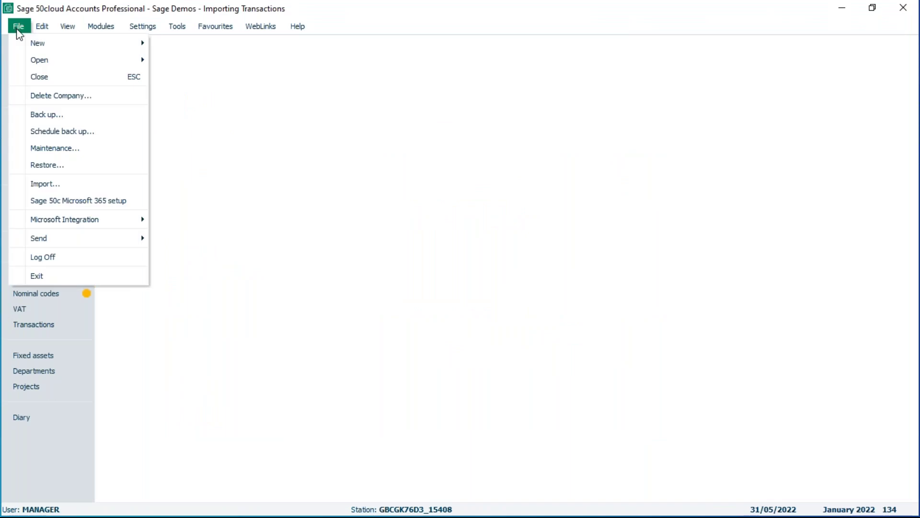
{"action": "left_click", "coordinate": [43, 184]}
{"action": "left_click", "coordinate": [628, 397]}
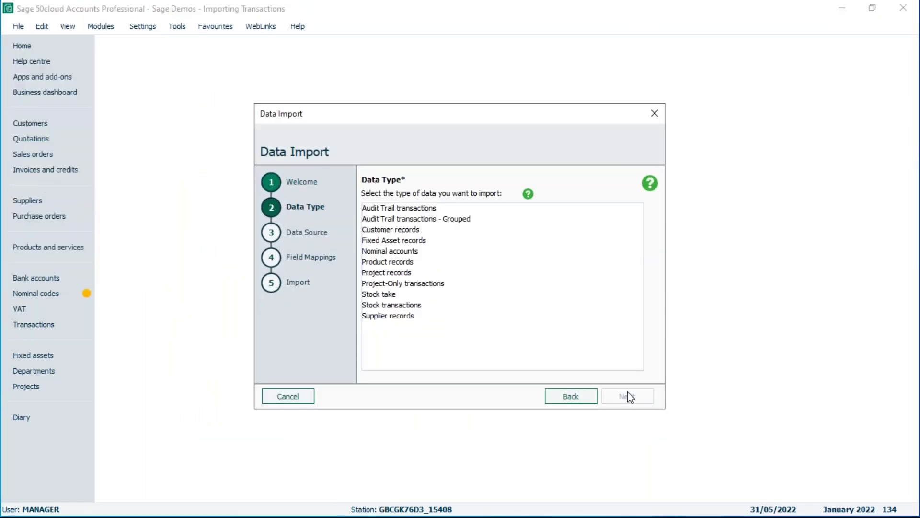
{"action": "left_click", "coordinate": [426, 209]}
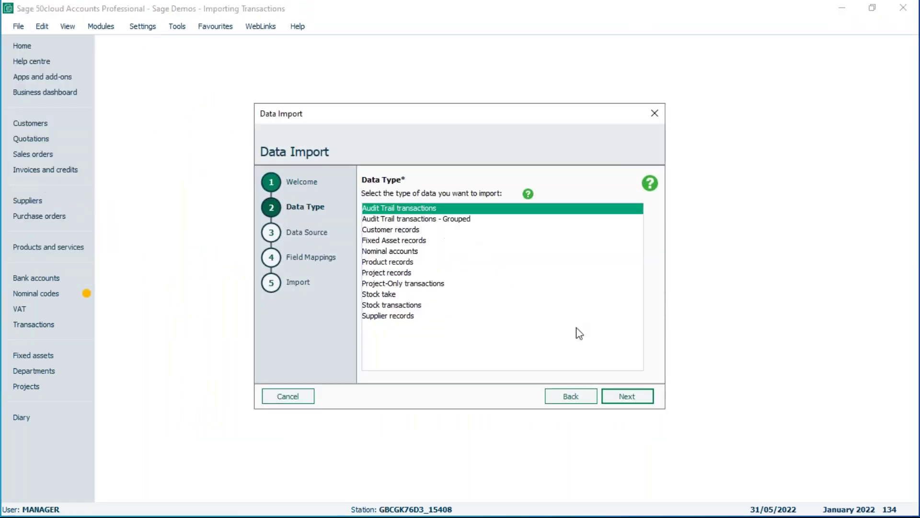
{"action": "left_click", "coordinate": [626, 394]}
{"action": "left_click", "coordinate": [619, 264]}
{"action": "left_click", "coordinate": [408, 270]}
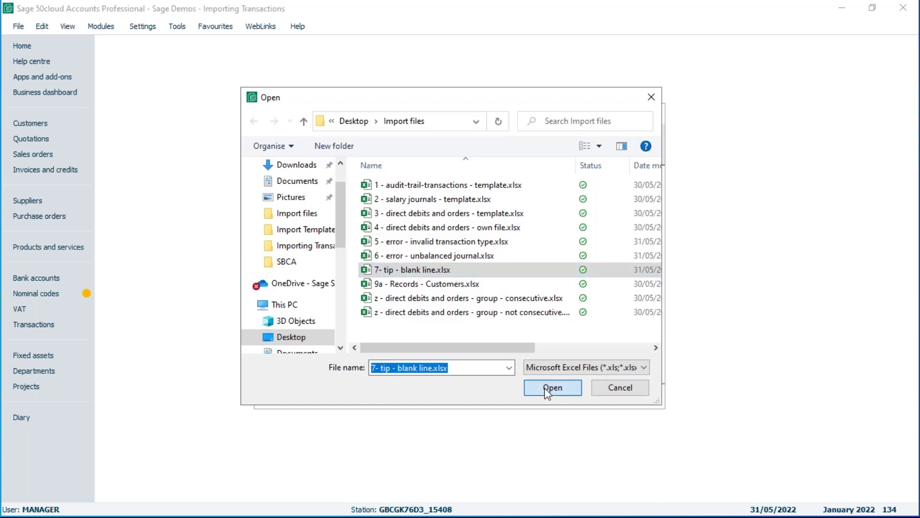
{"action": "left_click", "coordinate": [551, 388]}
Step: Keep the field mappings, import the transactions from the blank-line file, review the list of imported records and close the results
{"action": "left_click", "coordinate": [627, 398]}
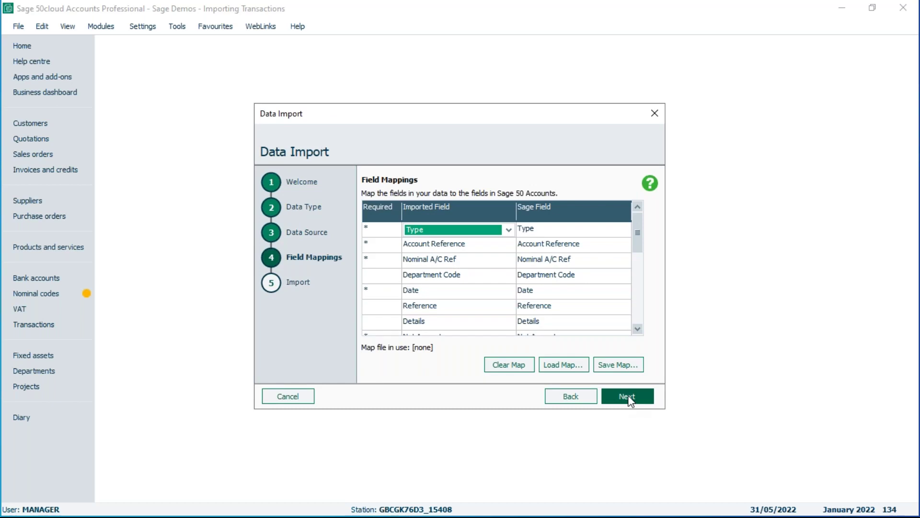
{"action": "left_click", "coordinate": [628, 397]}
{"action": "left_click", "coordinate": [628, 397]}
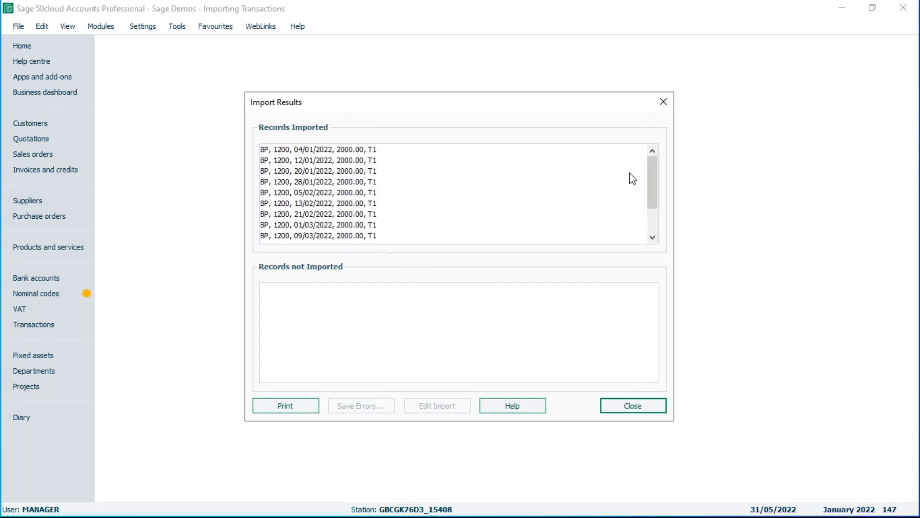
{"action": "left_click_drag", "start_coordinate": [650, 176], "coordinate": [652, 203]}
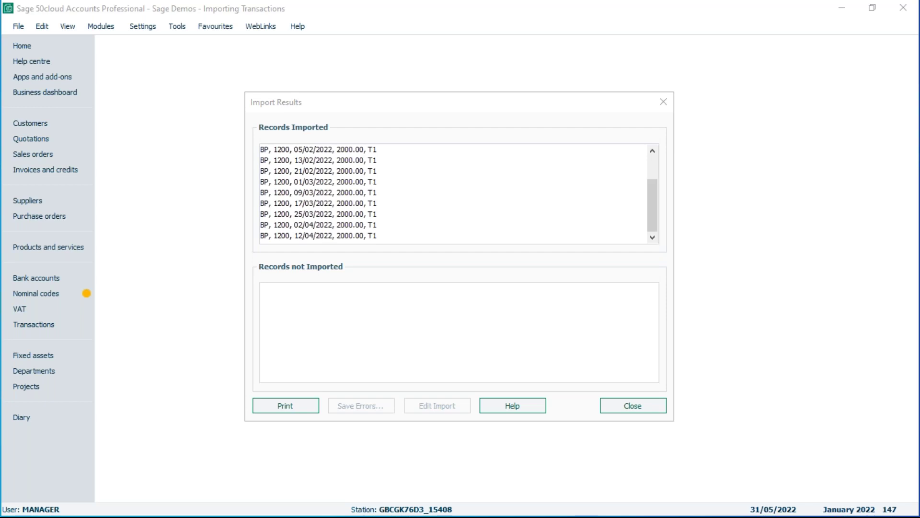
{"action": "left_click", "coordinate": [610, 406]}
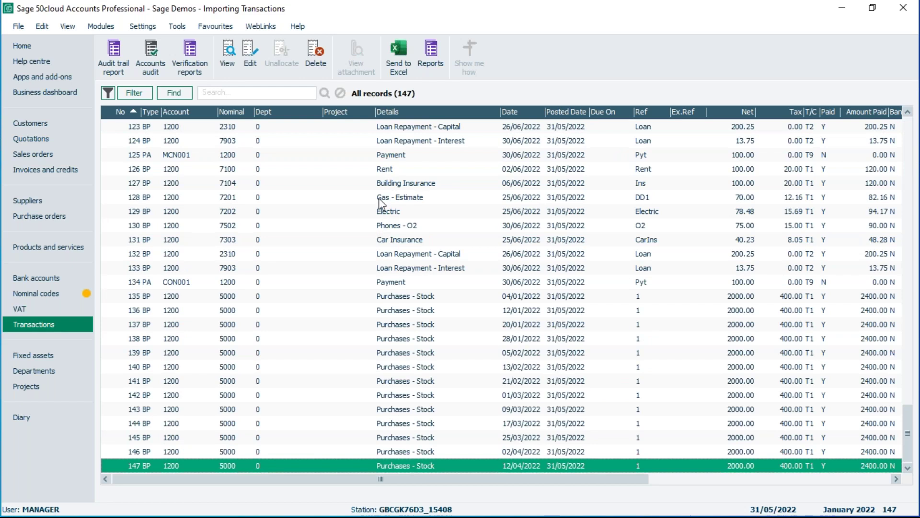
Step: Open stock purchase bank payment 140, dated 13/02/2022, in the transactions list for editing, and close it without changes
{"action": "left_click", "coordinate": [402, 367]}
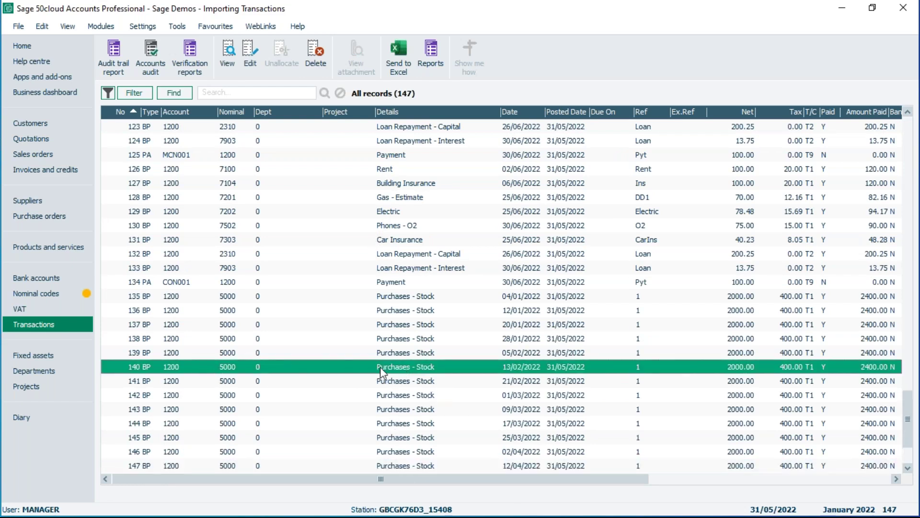
{"action": "left_click", "coordinate": [250, 57]}
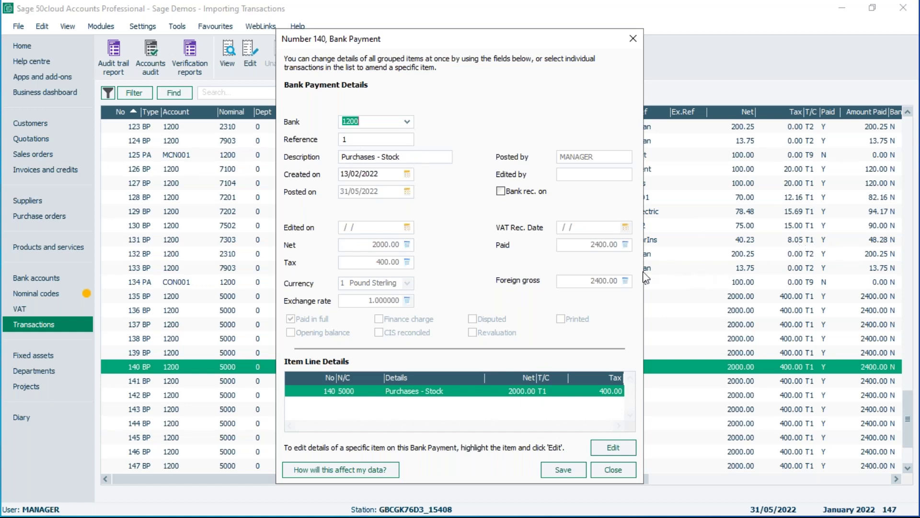
{"action": "left_click", "coordinate": [608, 472]}
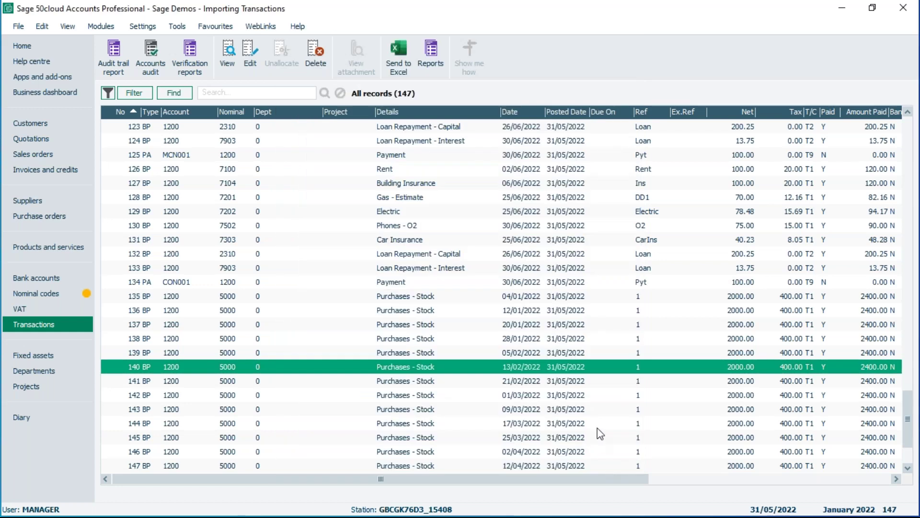
Step: Look back through the transactions list for the salary journals dated 25/05/2022
{"action": "key", "text": "Down"}
{"action": "key", "text": "Down"}
{"action": "key", "text": "Down"}
{"action": "key", "text": "Down"}
{"action": "key", "text": "Down"}
{"action": "key", "text": "Down"}
{"action": "key", "text": "Down"}
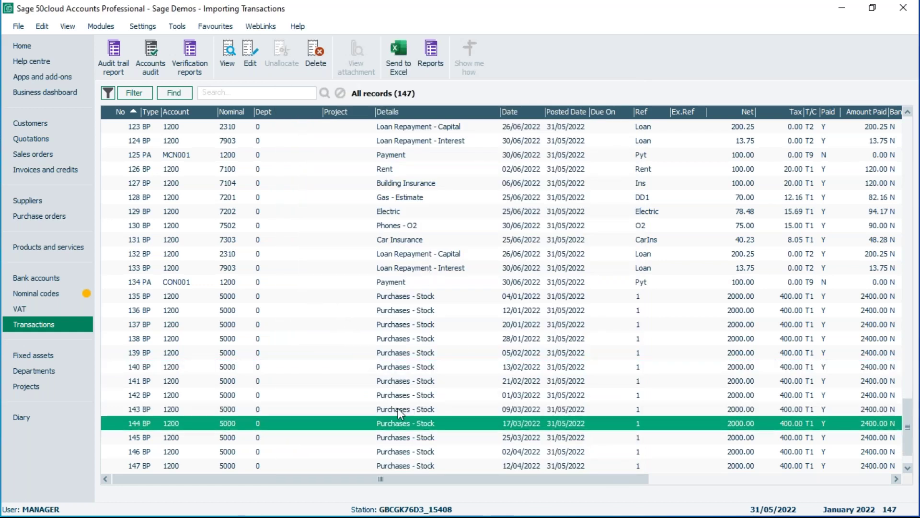
{"action": "key", "text": "Up"}
{"action": "key", "text": "Up"}
{"action": "key", "text": "Up"}
{"action": "key", "text": "Up"}
{"action": "key", "text": "Up"}
{"action": "key", "text": "Up"}
{"action": "key", "text": "Up"}
{"action": "key", "text": "Up"}
{"action": "key", "text": "Up"}
{"action": "key", "text": "Up"}
{"action": "key", "text": "Up"}
{"action": "key", "text": "Up"}
{"action": "key", "text": "Up"}
{"action": "key", "text": "Up"}
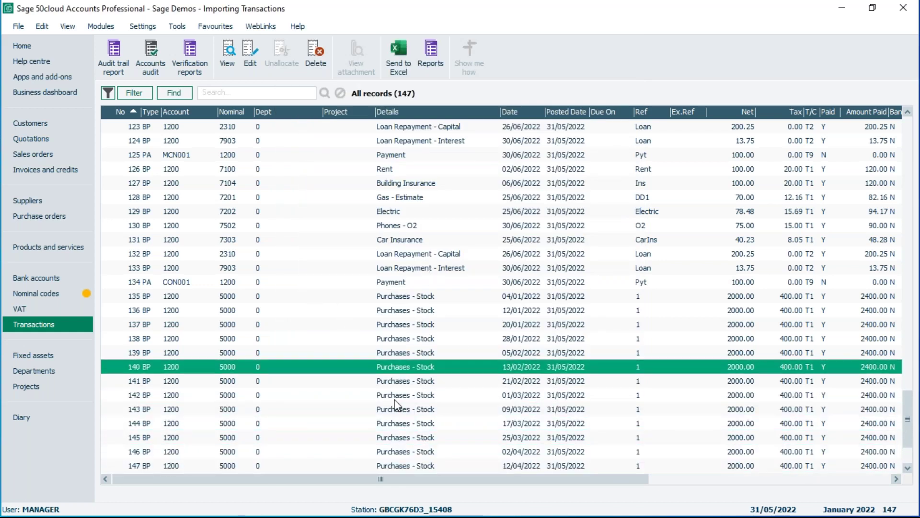
{"action": "key", "text": "Up"}
{"action": "key", "text": "Up"}
{"action": "key", "text": "Up"}
{"action": "key", "text": "Up"}
{"action": "key", "text": "Up"}
{"action": "key", "text": "Up"}
{"action": "key", "text": "Up"}
{"action": "key", "text": "Up"}
{"action": "key", "text": "Up"}
{"action": "key", "text": "Up"}
{"action": "key", "text": "Up"}
{"action": "key", "text": "Up"}
{"action": "key", "text": "Up"}
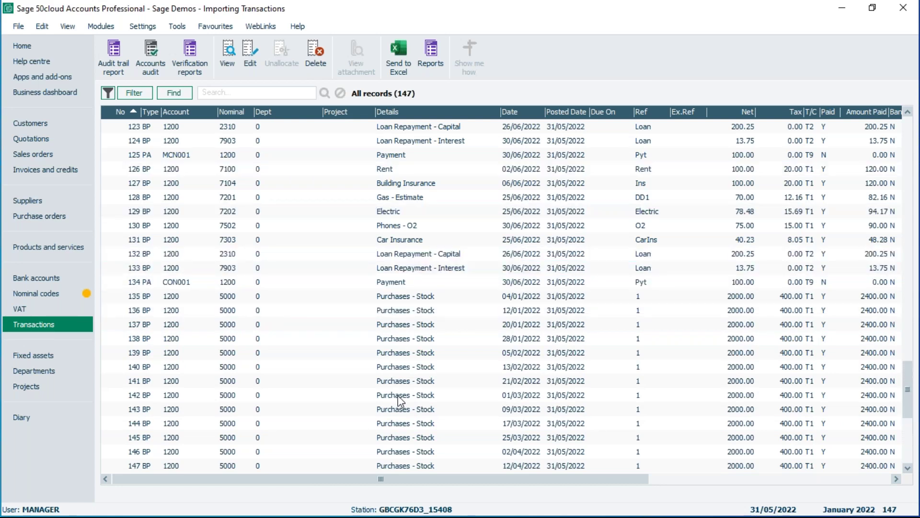
{"action": "key", "text": "Up"}
{"action": "key", "text": "Up"}
{"action": "key", "text": "Up"}
{"action": "key", "text": "Up"}
{"action": "key", "text": "Up"}
{"action": "key", "text": "Up"}
{"action": "key", "text": "Up"}
{"action": "key", "text": "Up"}
{"action": "key", "text": "Up"}
{"action": "key", "text": "Up"}
{"action": "key", "text": "Up"}
{"action": "key", "text": "Up"}
{"action": "key", "text": "Up"}
{"action": "key", "text": "Up"}
{"action": "key", "text": "Up"}
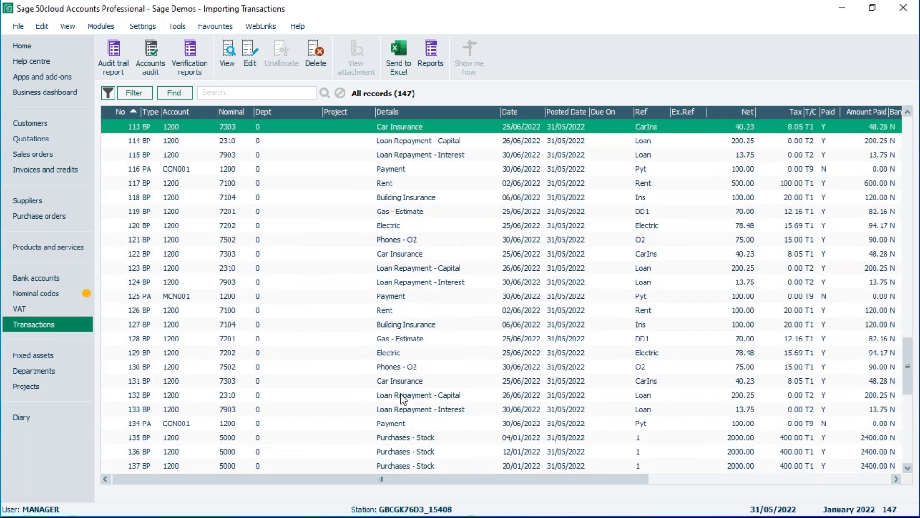
{"action": "key", "text": "Up"}
{"action": "key", "text": "Up"}
{"action": "key", "text": "Up"}
{"action": "key", "text": "Up"}
{"action": "key", "text": "Up"}
{"action": "key", "text": "Up"}
{"action": "key", "text": "Up"}
{"action": "key", "text": "Up"}
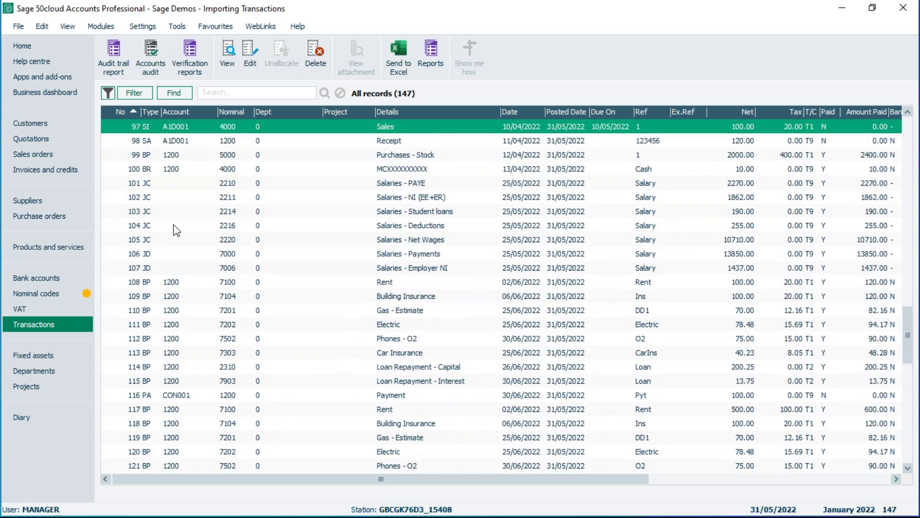
Step: Edit the salary journal containing the Student loans line, set its posting date to 27/05/2022, save it and close the journal editor
{"action": "left_click", "coordinate": [243, 215]}
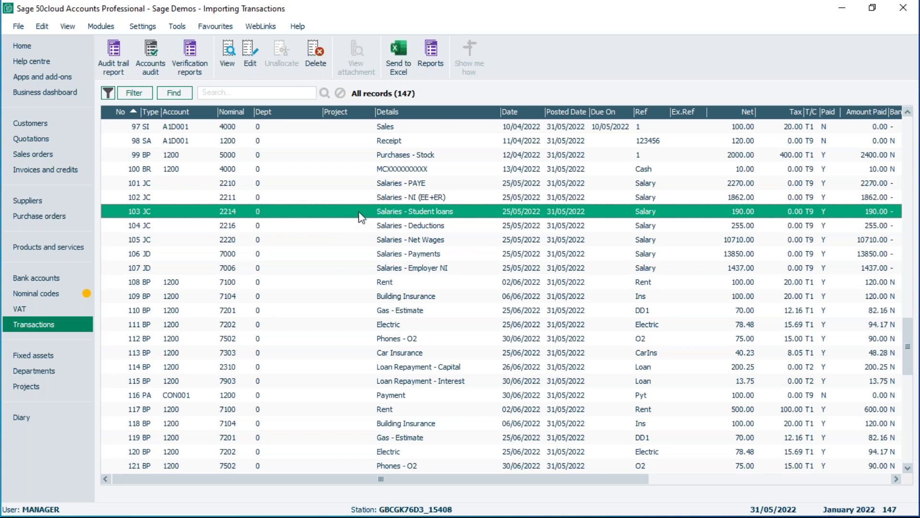
{"action": "left_click", "coordinate": [246, 48]}
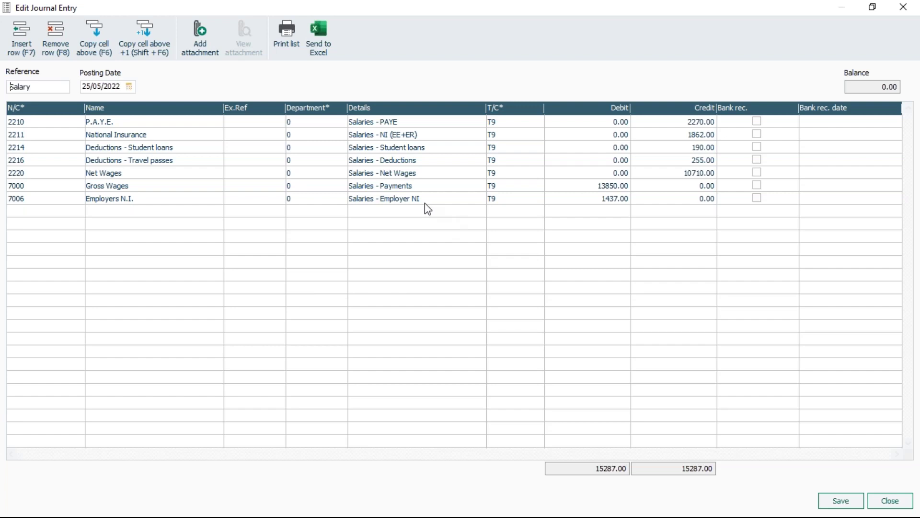
{"action": "left_click", "coordinate": [128, 87]}
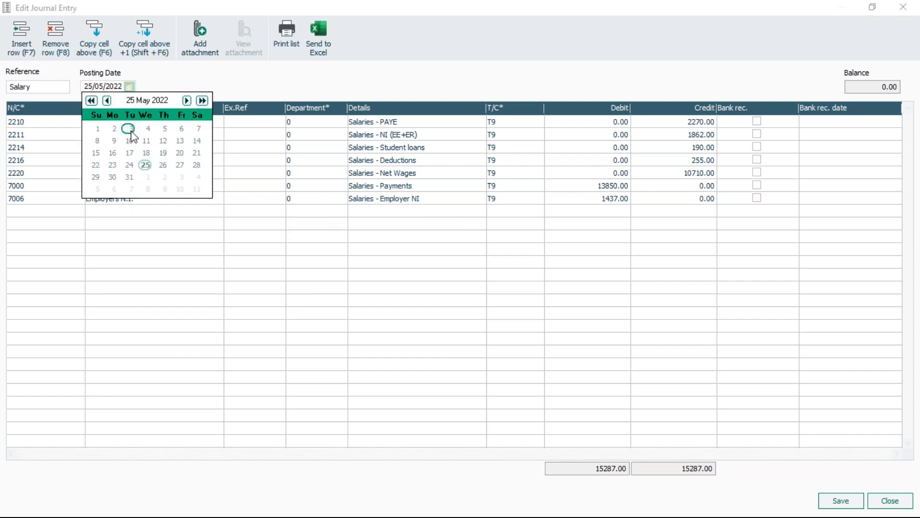
{"action": "left_click", "coordinate": [179, 167]}
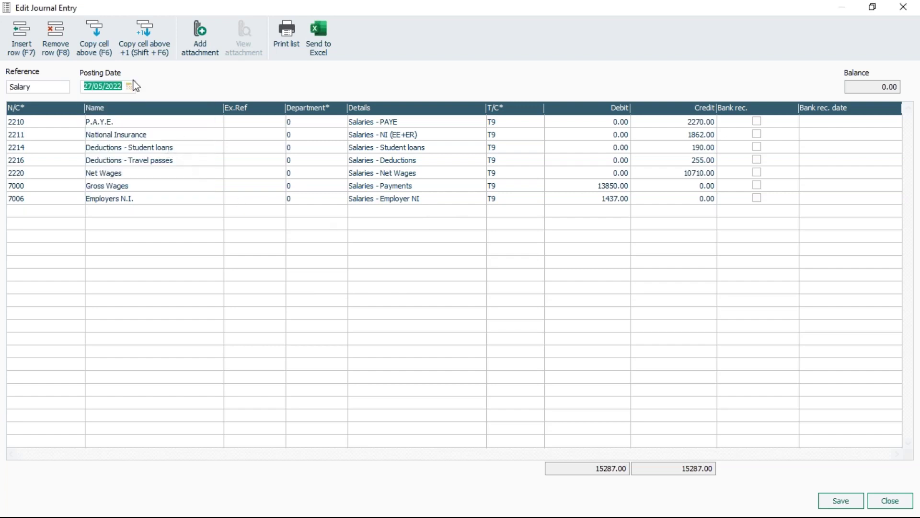
{"action": "left_click", "coordinate": [839, 501]}
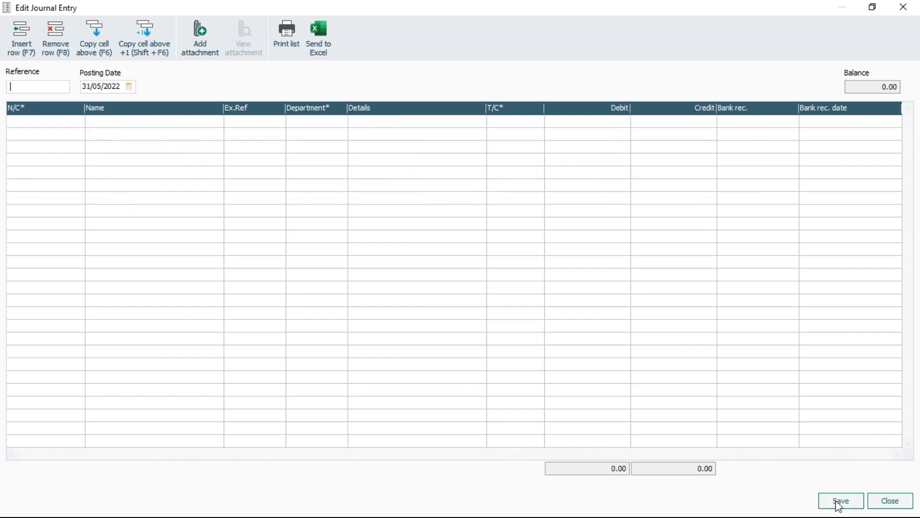
{"action": "left_click", "coordinate": [890, 501]}
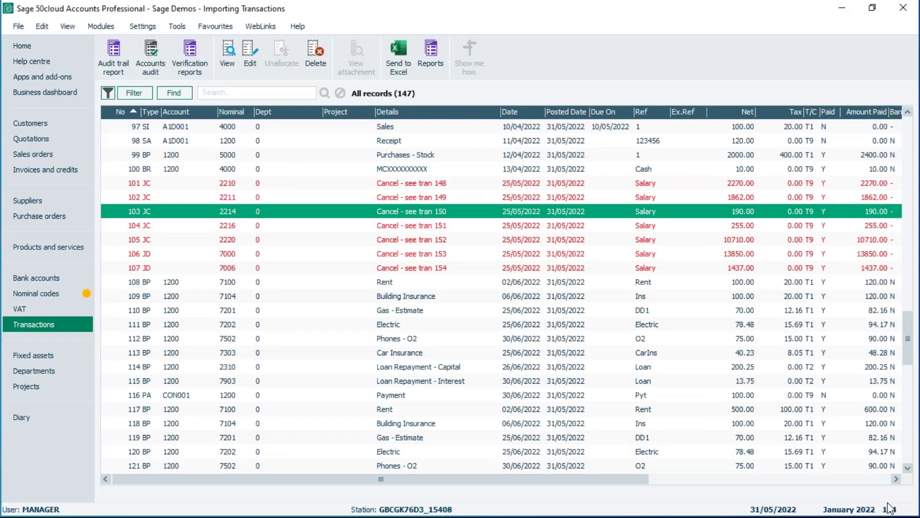